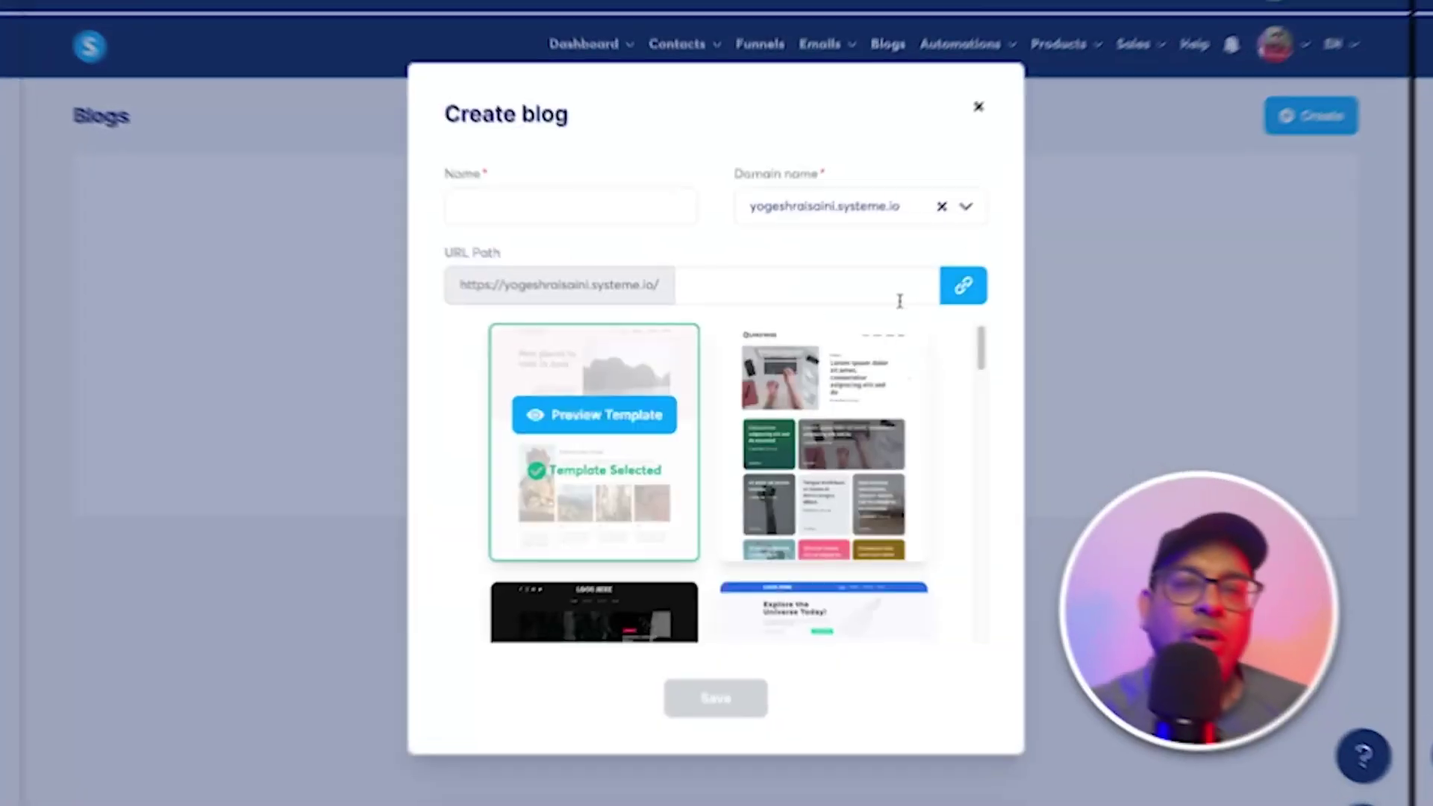
# Step: Enter 'Test Blog Post' as the blog name and check the Domain list without changing it
pyautogui.write('Test Blog Post')
pyautogui.click(887, 214)
pyautogui.click(1013, 217)
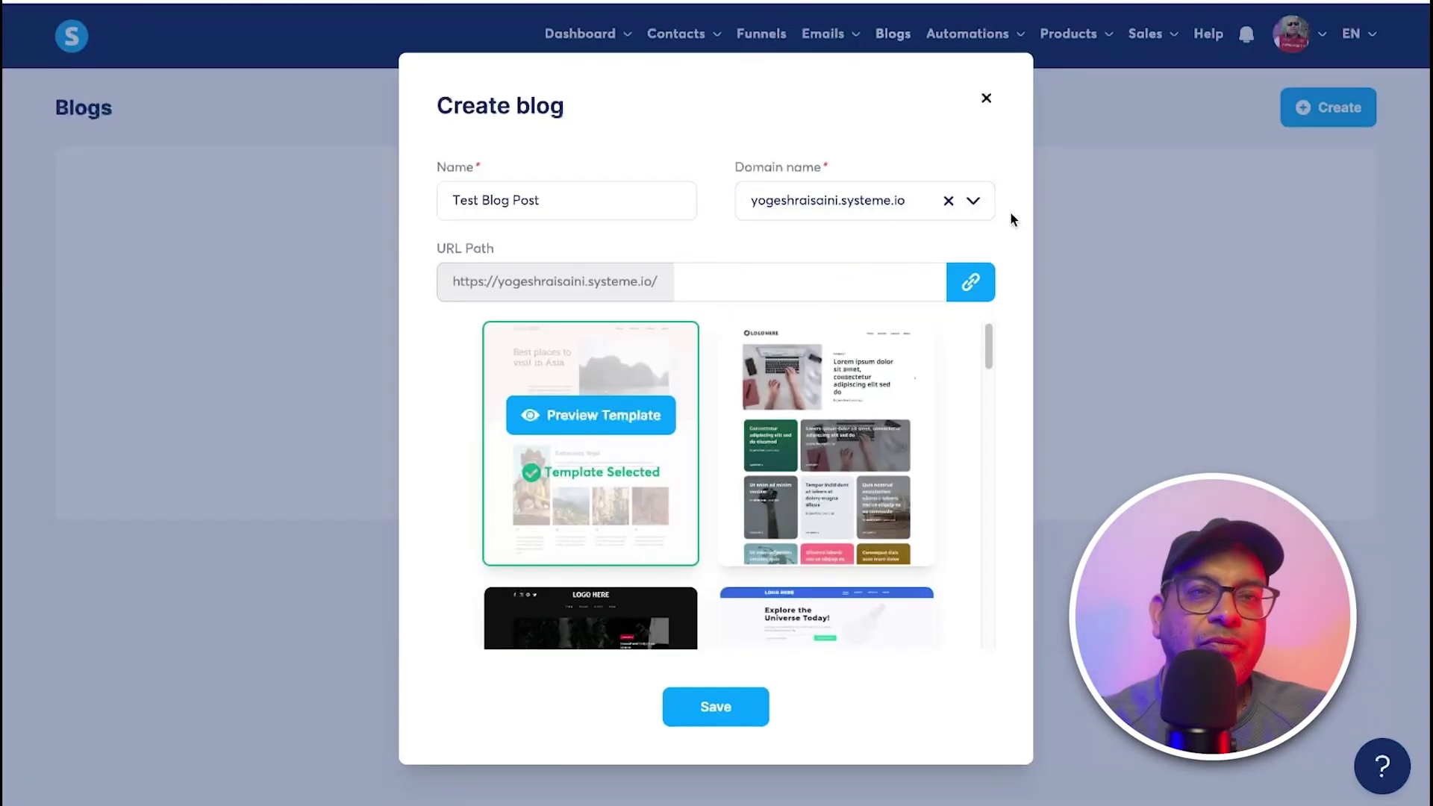
# Step: Set the URL path to 'blogs' and scroll down to the templates
pyautogui.click(776, 282)
pyautogui.write('blogs')
pyautogui.scroll(-5, 705, 423)
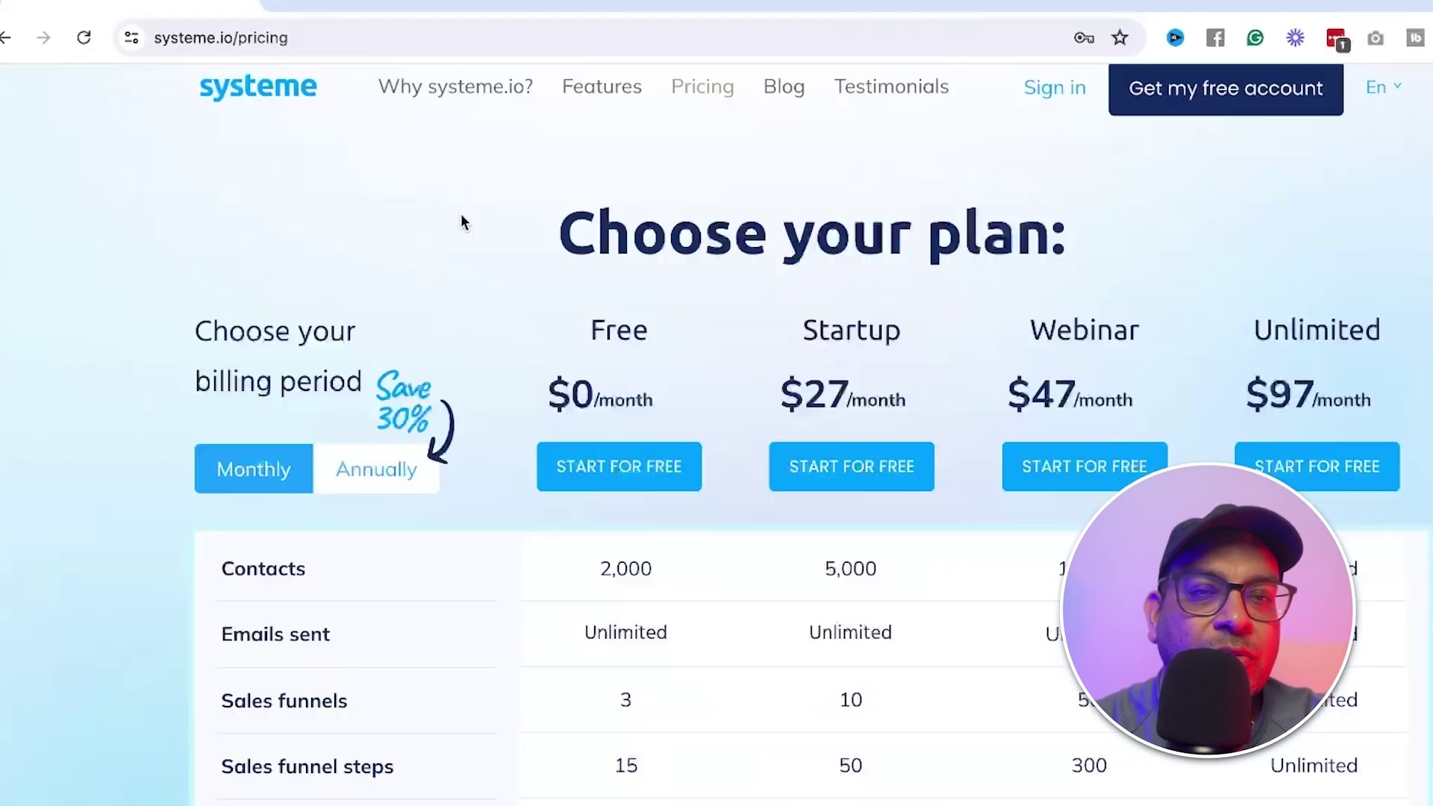
# Step: Highlight the free plan's 1-blog limit and the Unlimited blog posts value on the pricing table
pyautogui.scroll(-7, 502, 300)
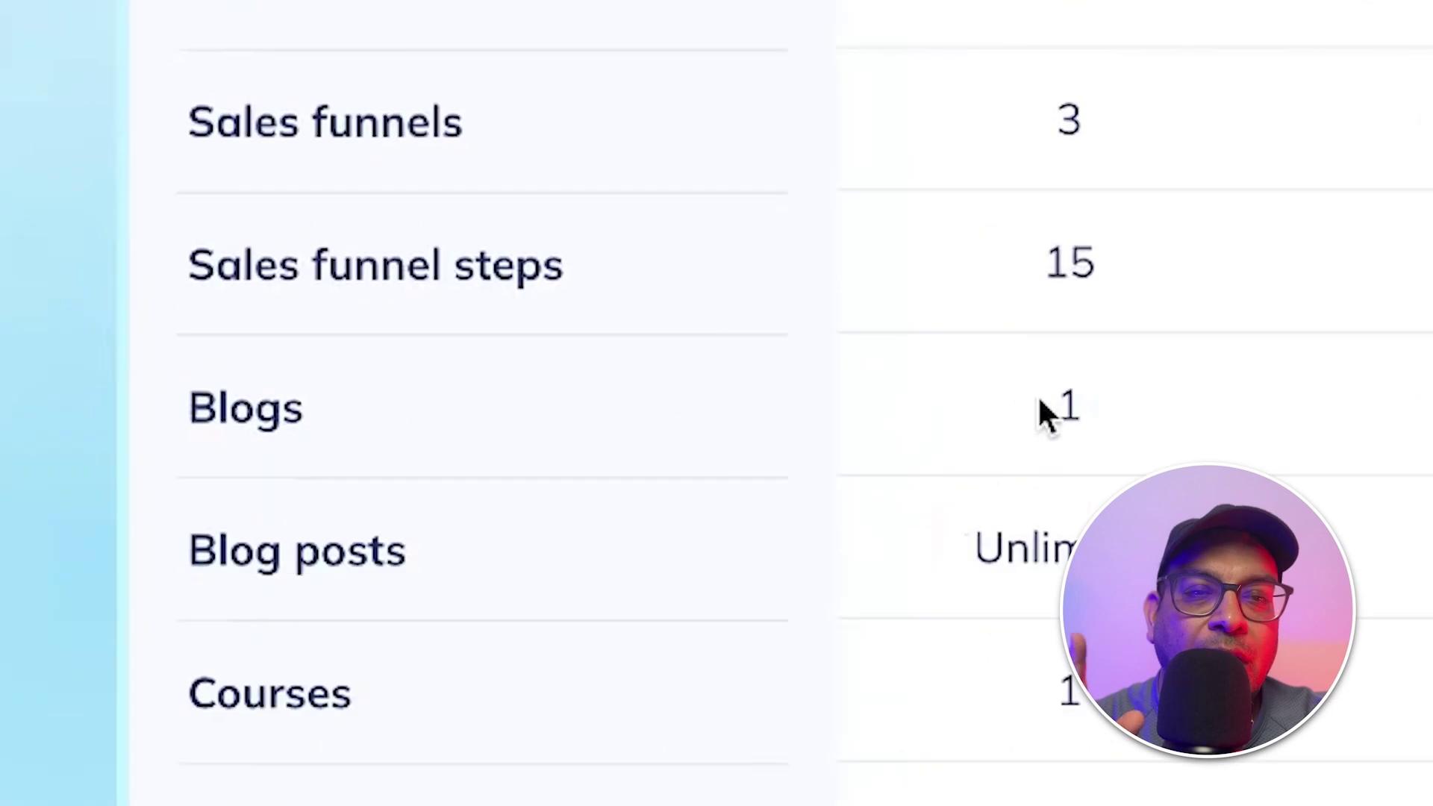
pyautogui.moveTo(1067, 399); pyautogui.dragTo(1087, 410)
pyautogui.moveTo(974, 560); pyautogui.dragTo(1065, 536)
pyautogui.moveTo(1065, 381); pyautogui.dragTo(1161, 387)
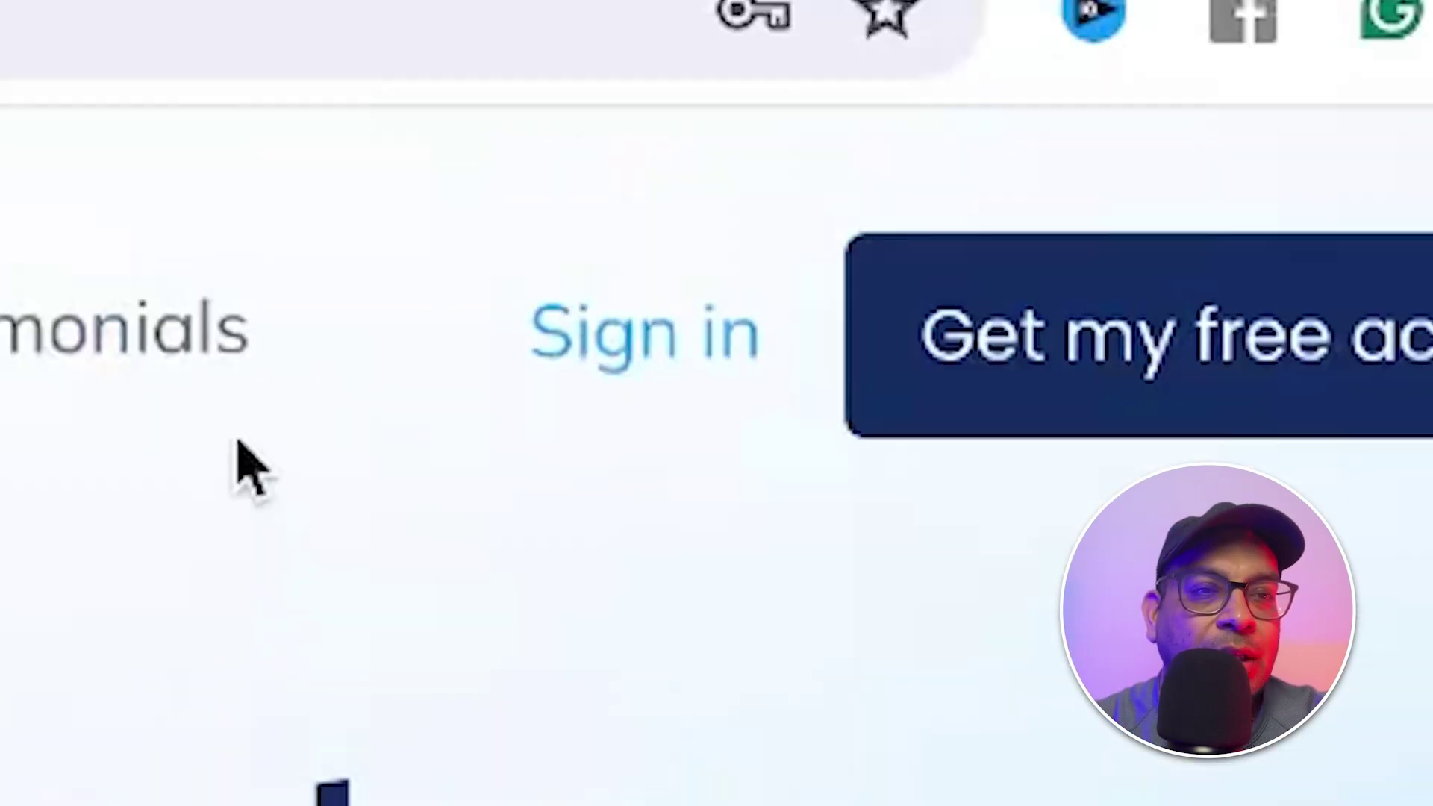
# Step: Sign in, go to Blogs, and start a new blog in the Create blog form
pyautogui.click(606, 342)
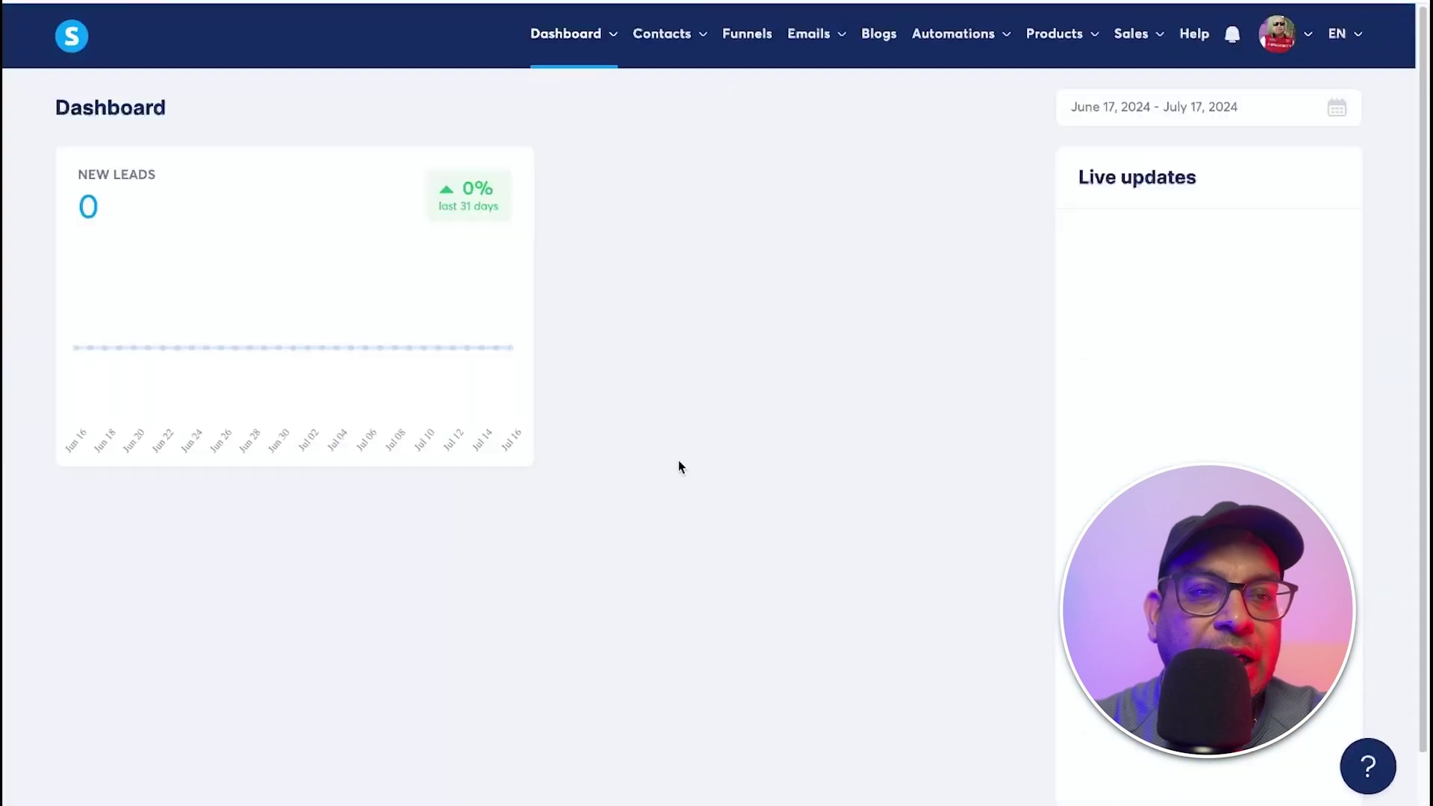
pyautogui.moveTo(540, 56)
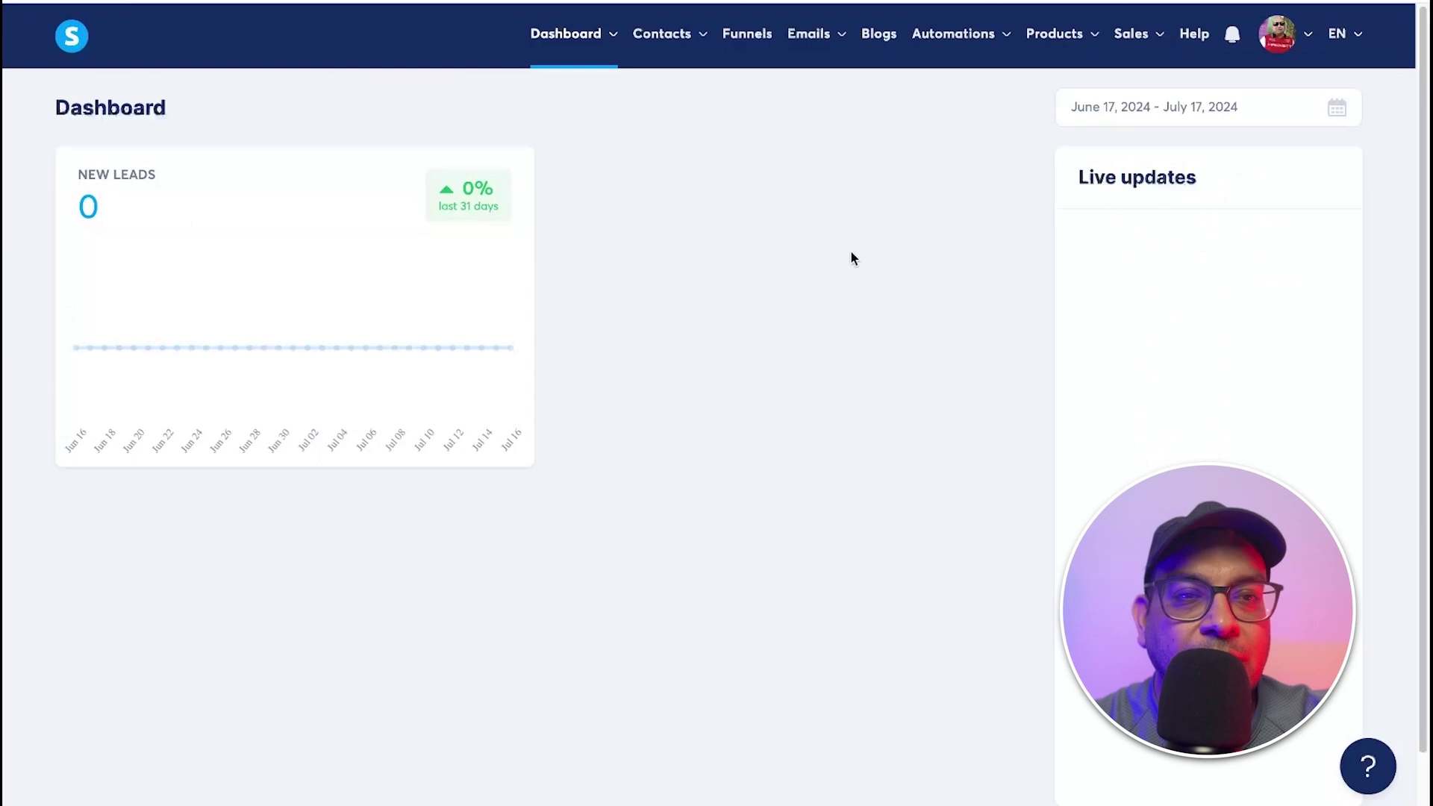
pyautogui.click(880, 35)
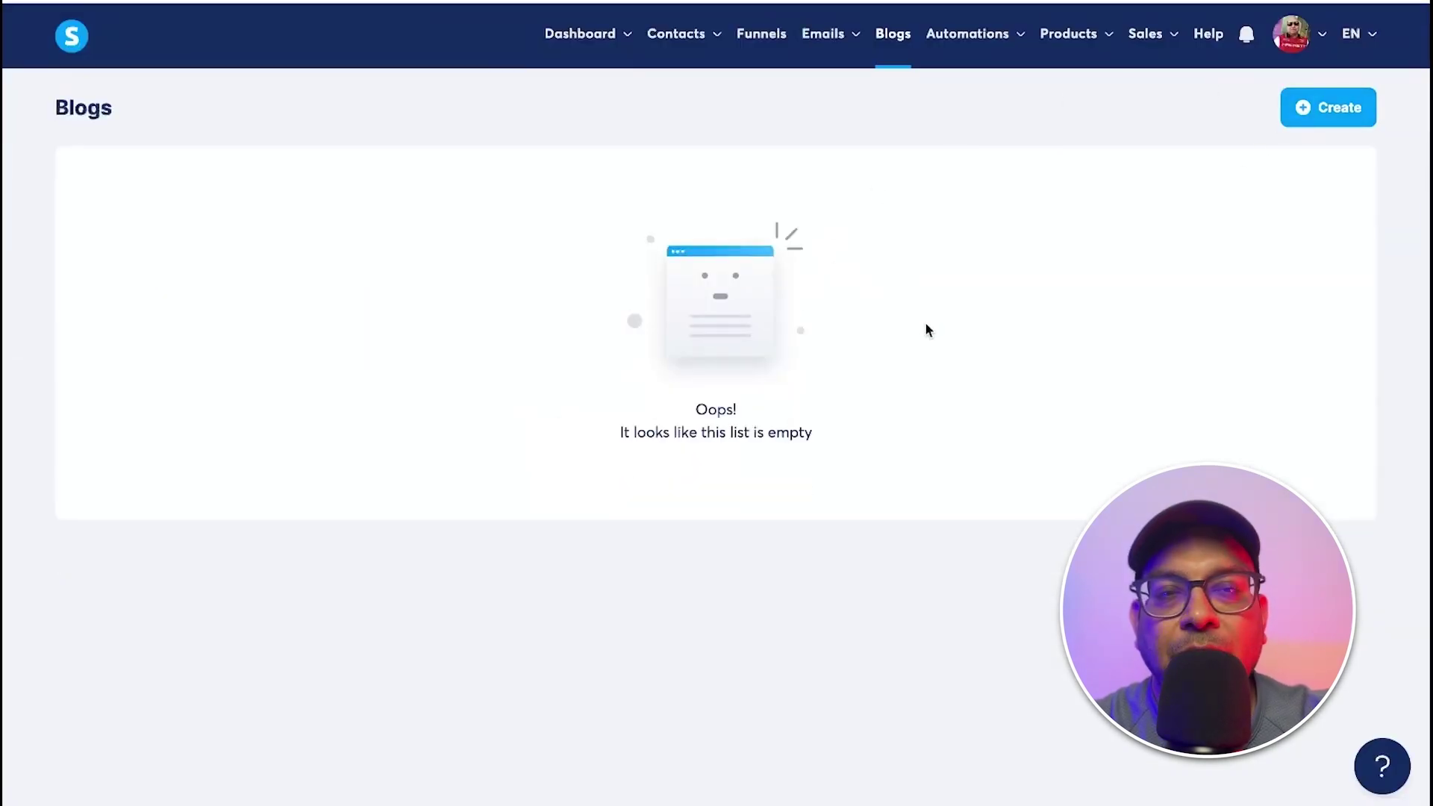
pyautogui.click(1336, 123)
pyautogui.click(483, 199)
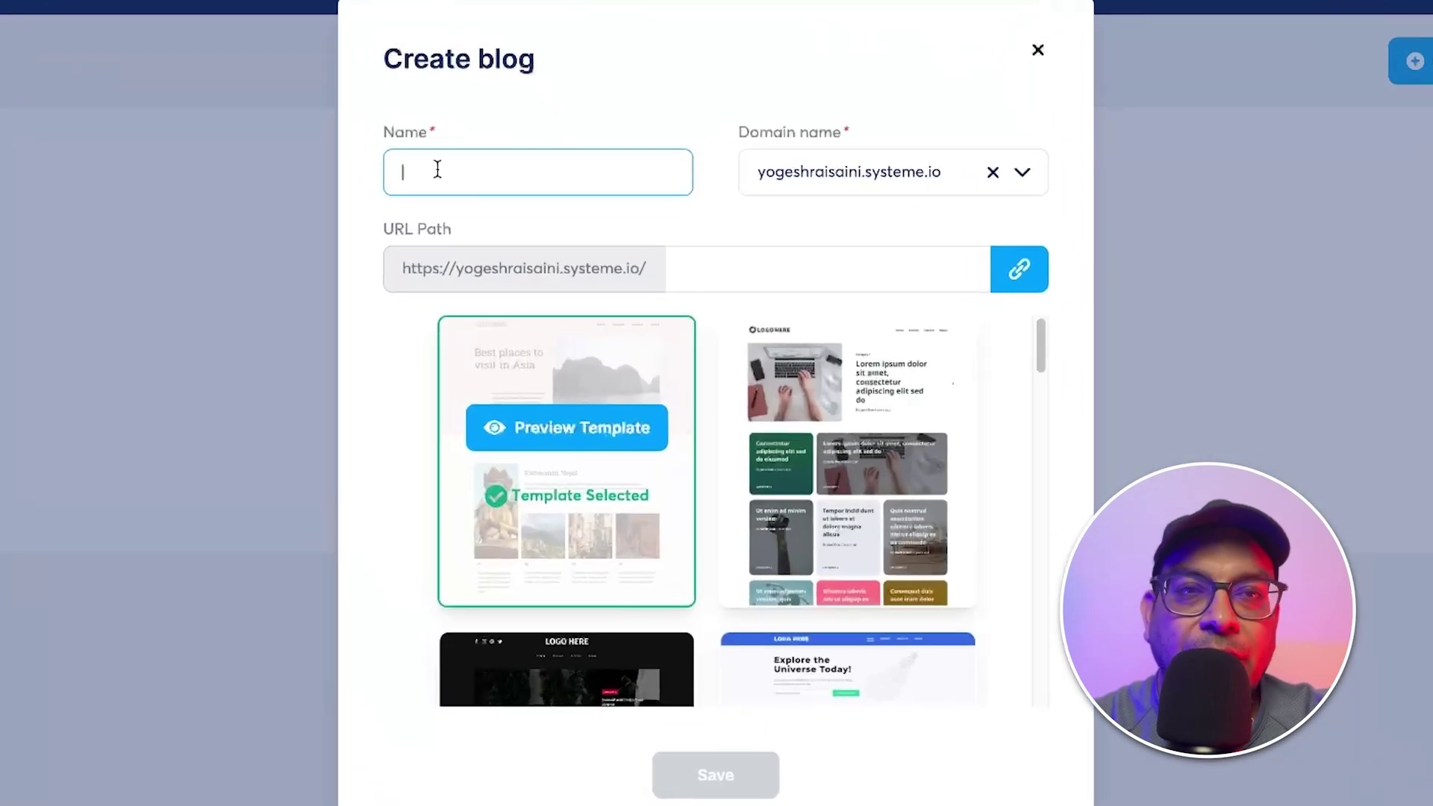
# Step: Name the blog Test Blog Post and keep the account's default systeme.io domain
pyautogui.write('Test Blog Post')
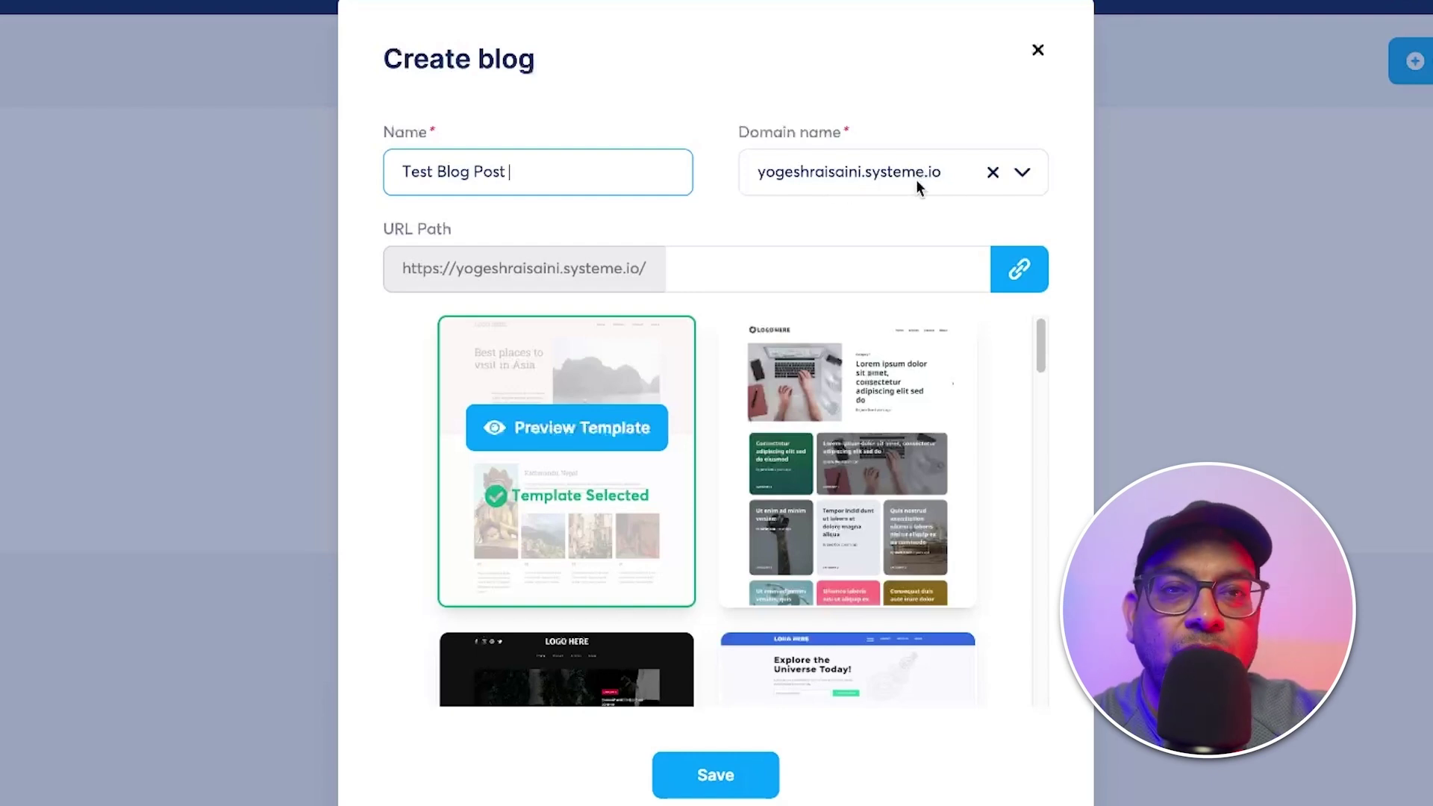
pyautogui.click(1022, 175)
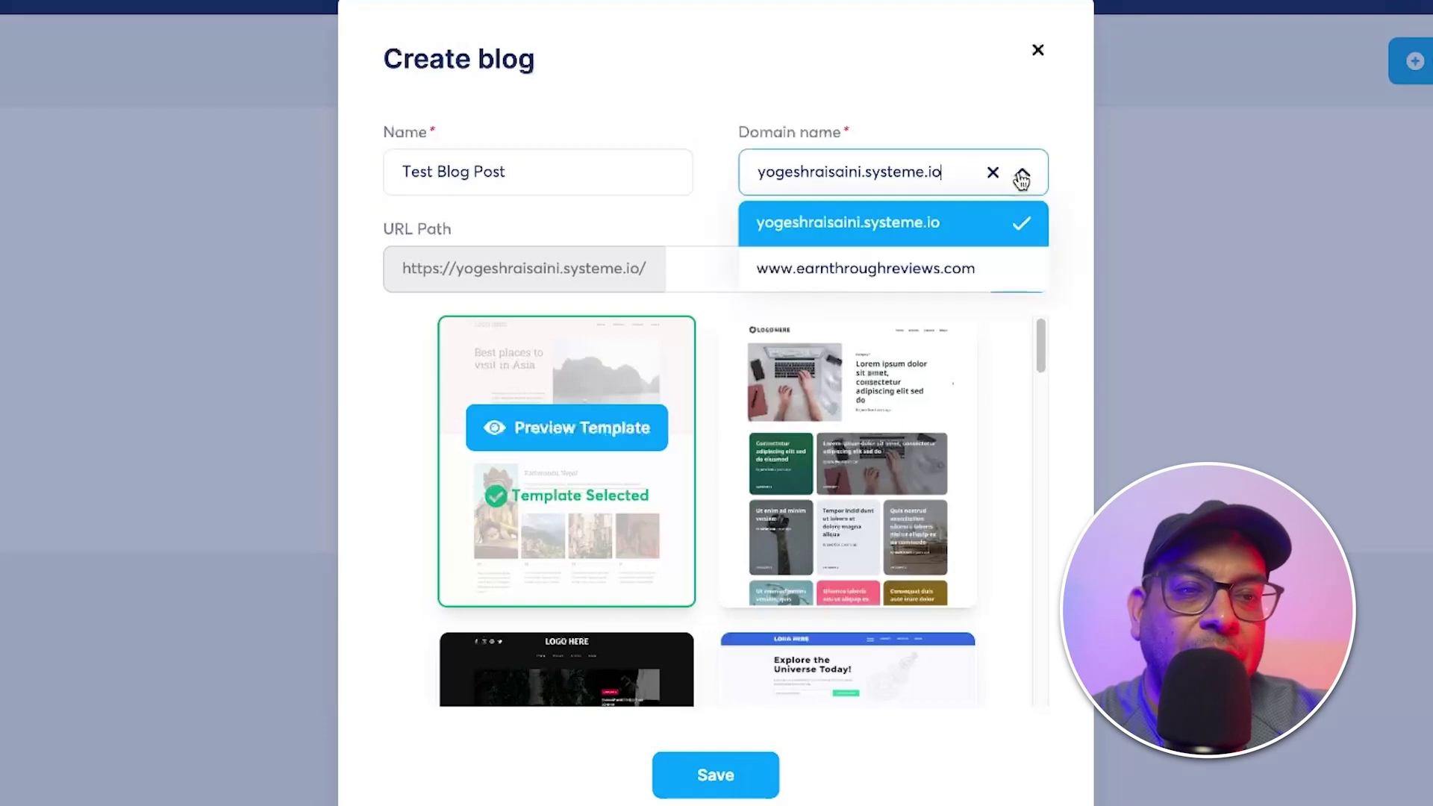
pyautogui.click(1075, 190)
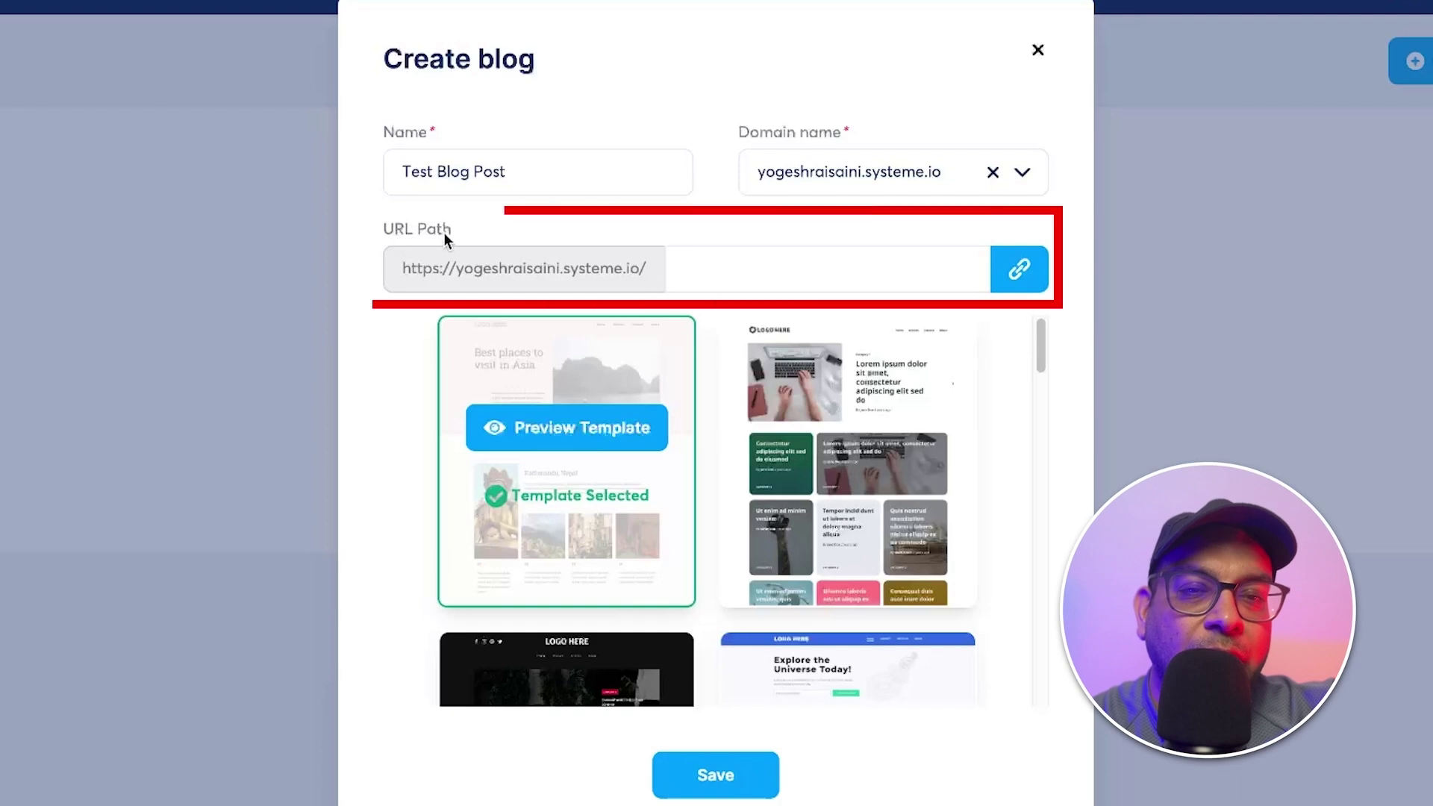
# Step: Enter 'blogs' as the URL path and look through the template grid
pyautogui.click(687, 269)
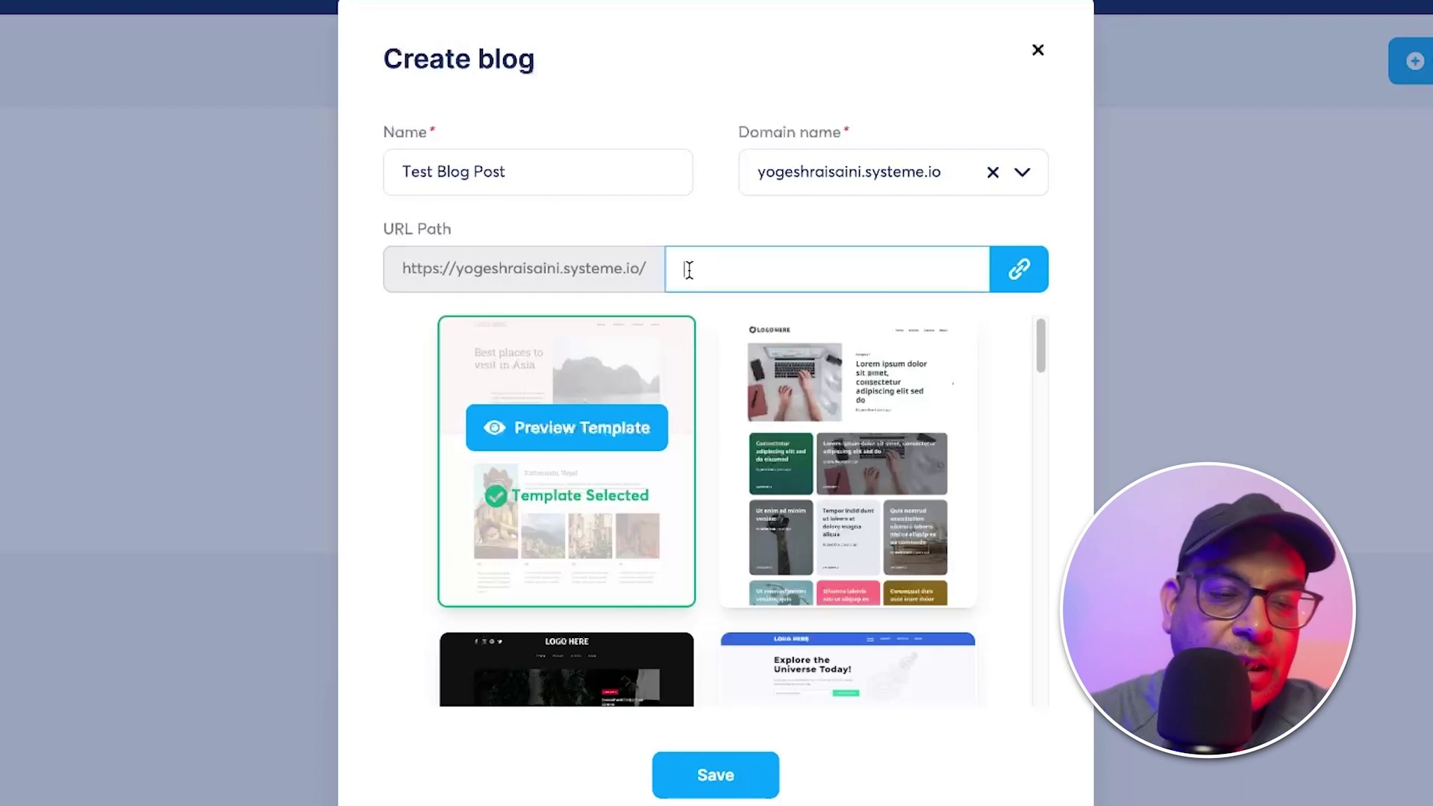
pyautogui.write('blog')
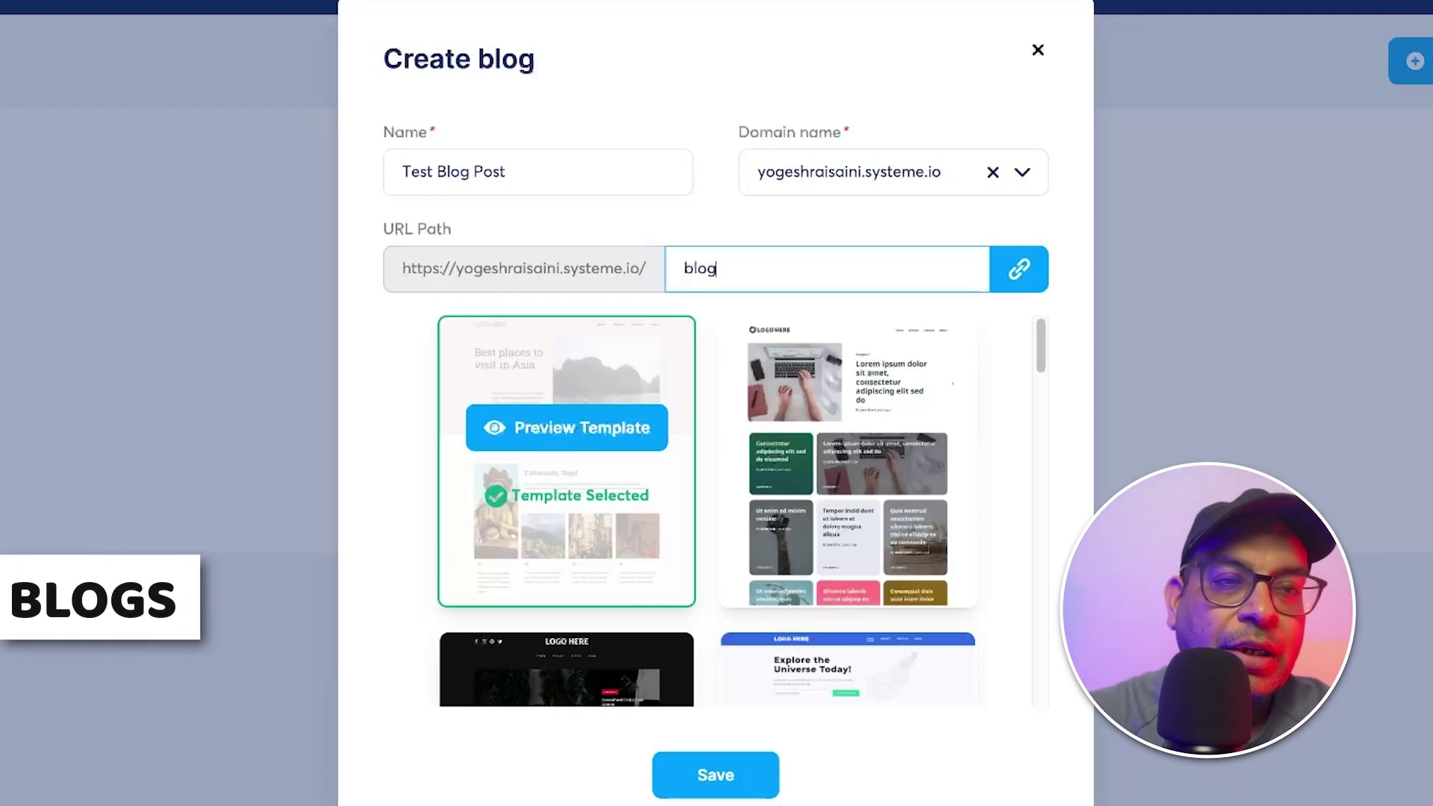
pyautogui.write('s')
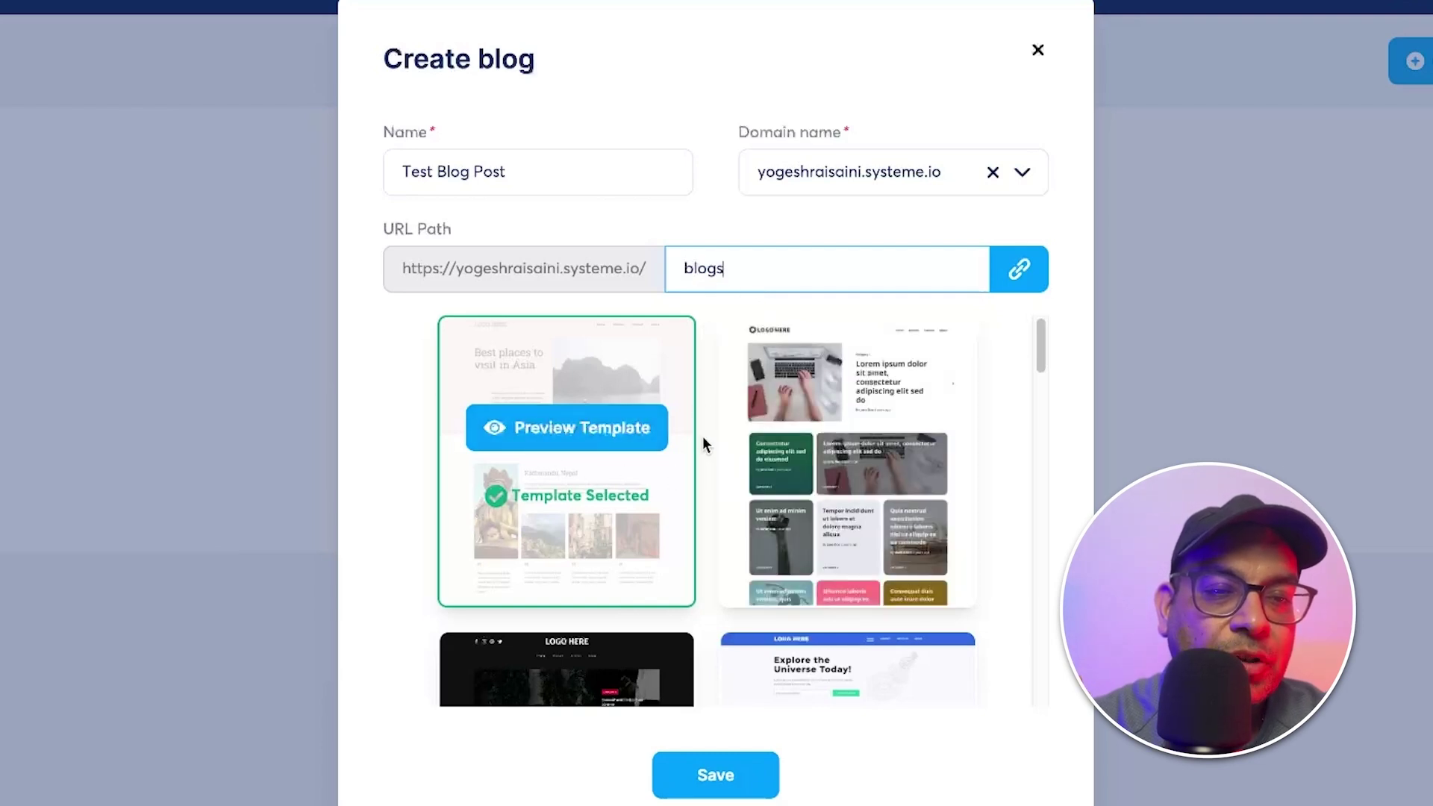
pyautogui.scroll(-5, 702, 436)
pyautogui.scroll(-5, 703, 439)
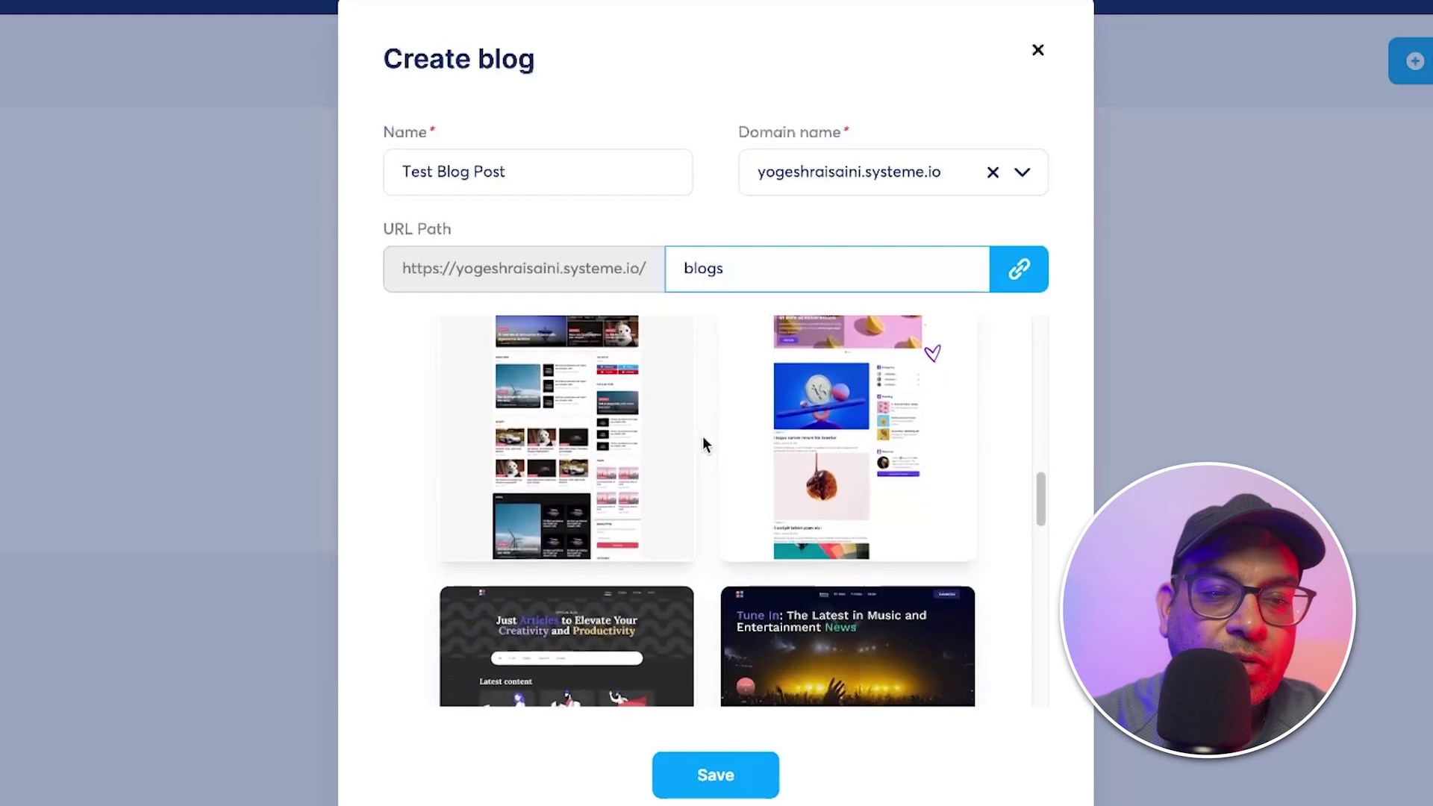
pyautogui.scroll(-4, 703, 444)
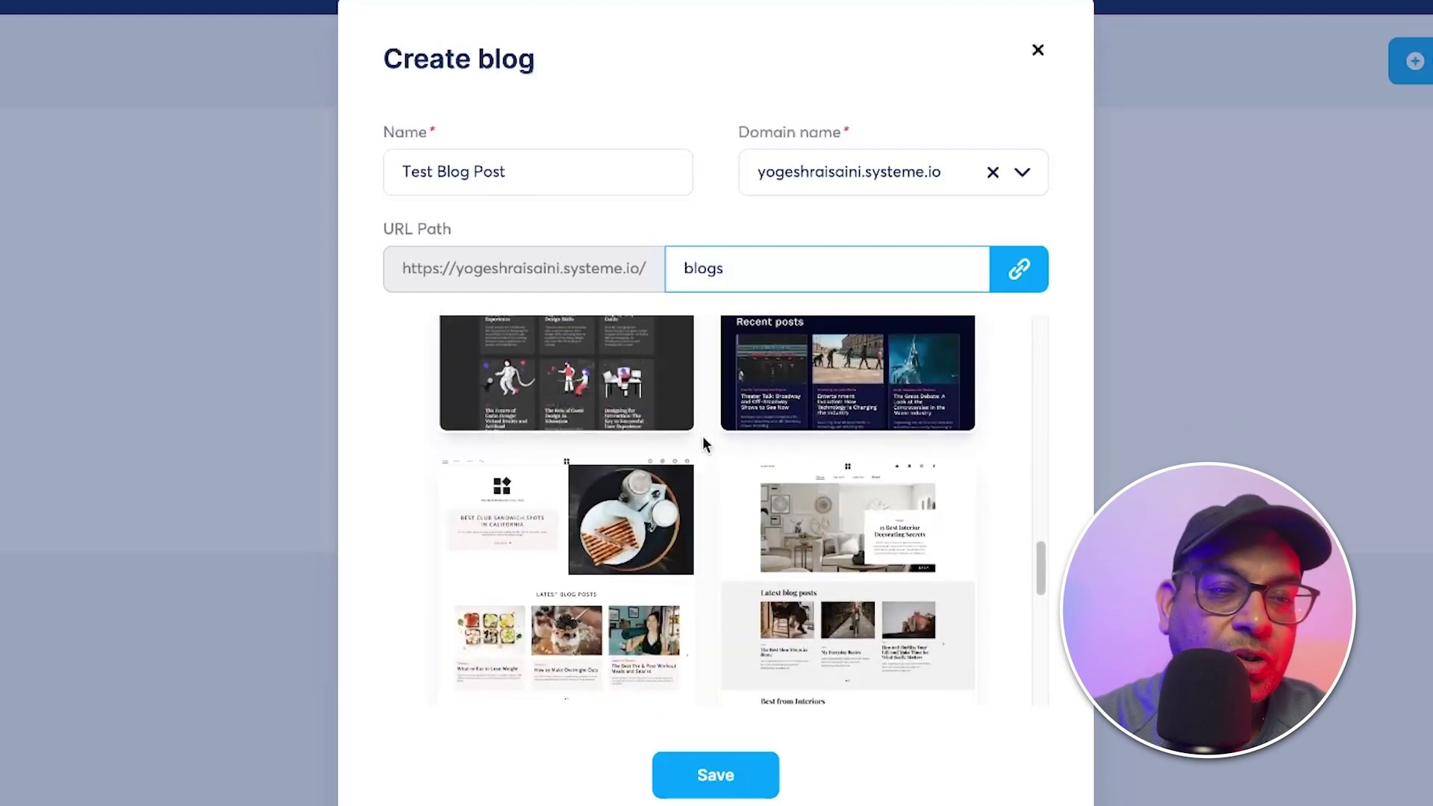
pyautogui.scroll(15, 703, 443)
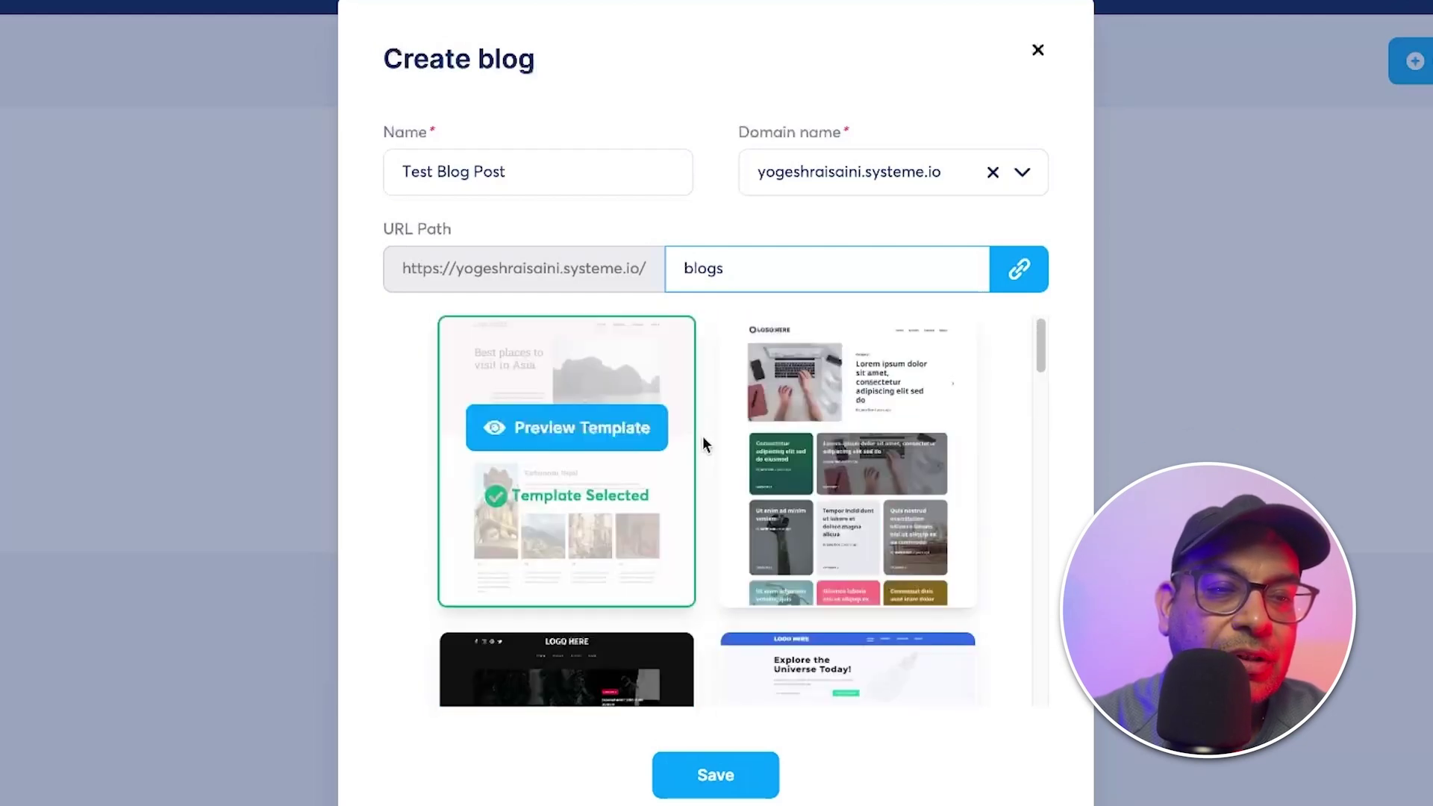
pyautogui.moveTo(1040, 347); pyautogui.dragTo(1043, 444)
# Step: Preview and select a blog template, then save to create Test Blog Post
pyautogui.moveTo(843, 401)
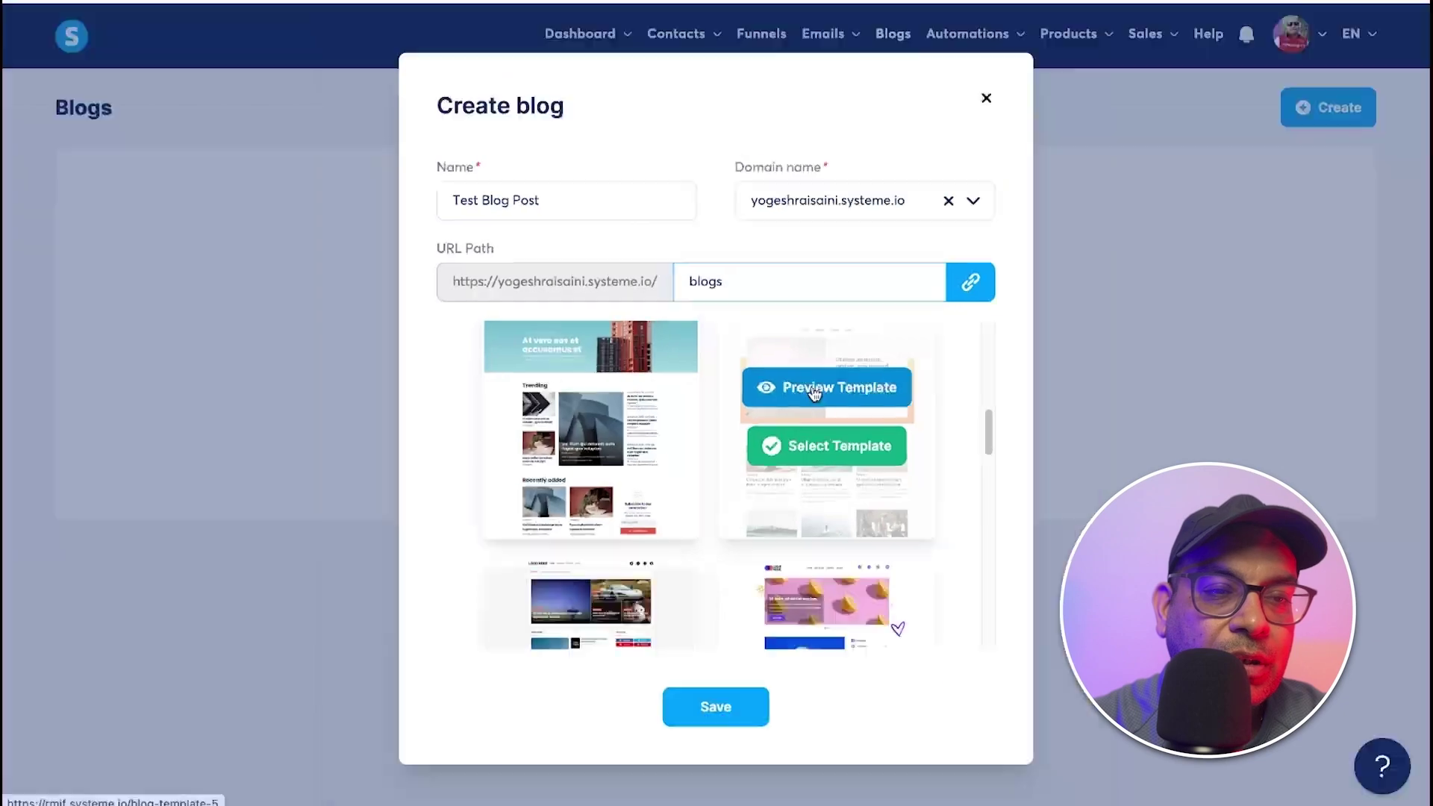
pyautogui.click(813, 390)
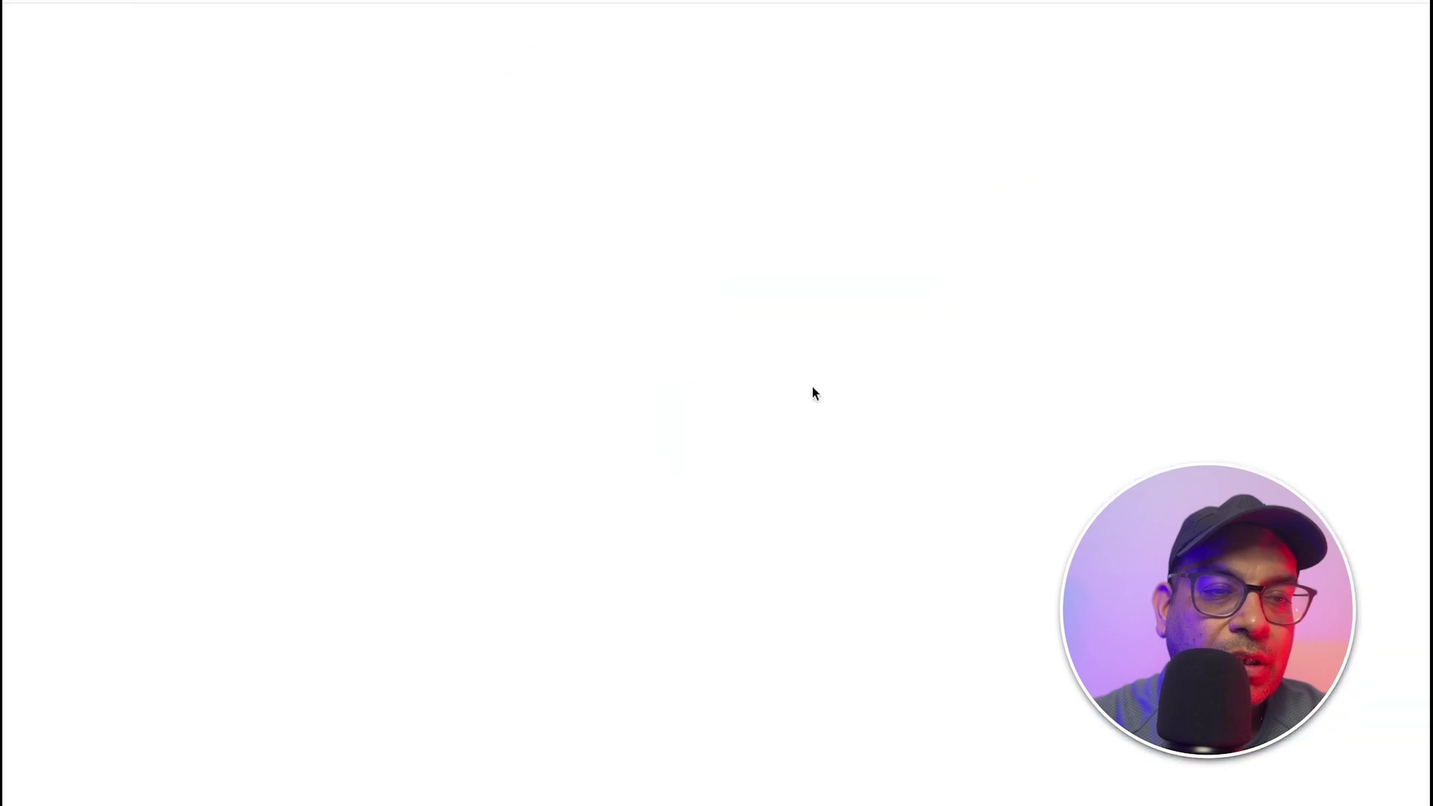
pyautogui.scroll(-10, 729, 336)
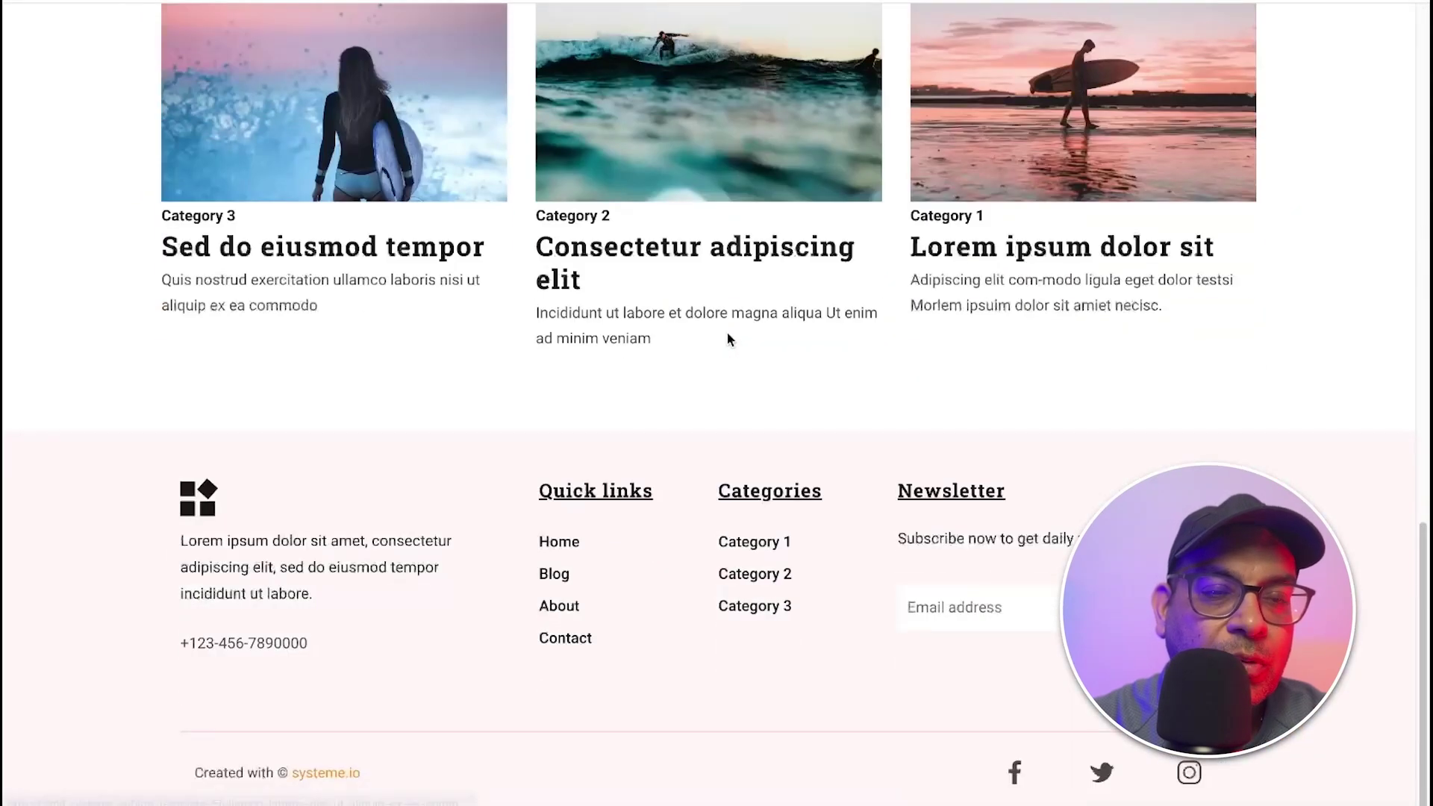
pyautogui.scroll(10, 727, 338)
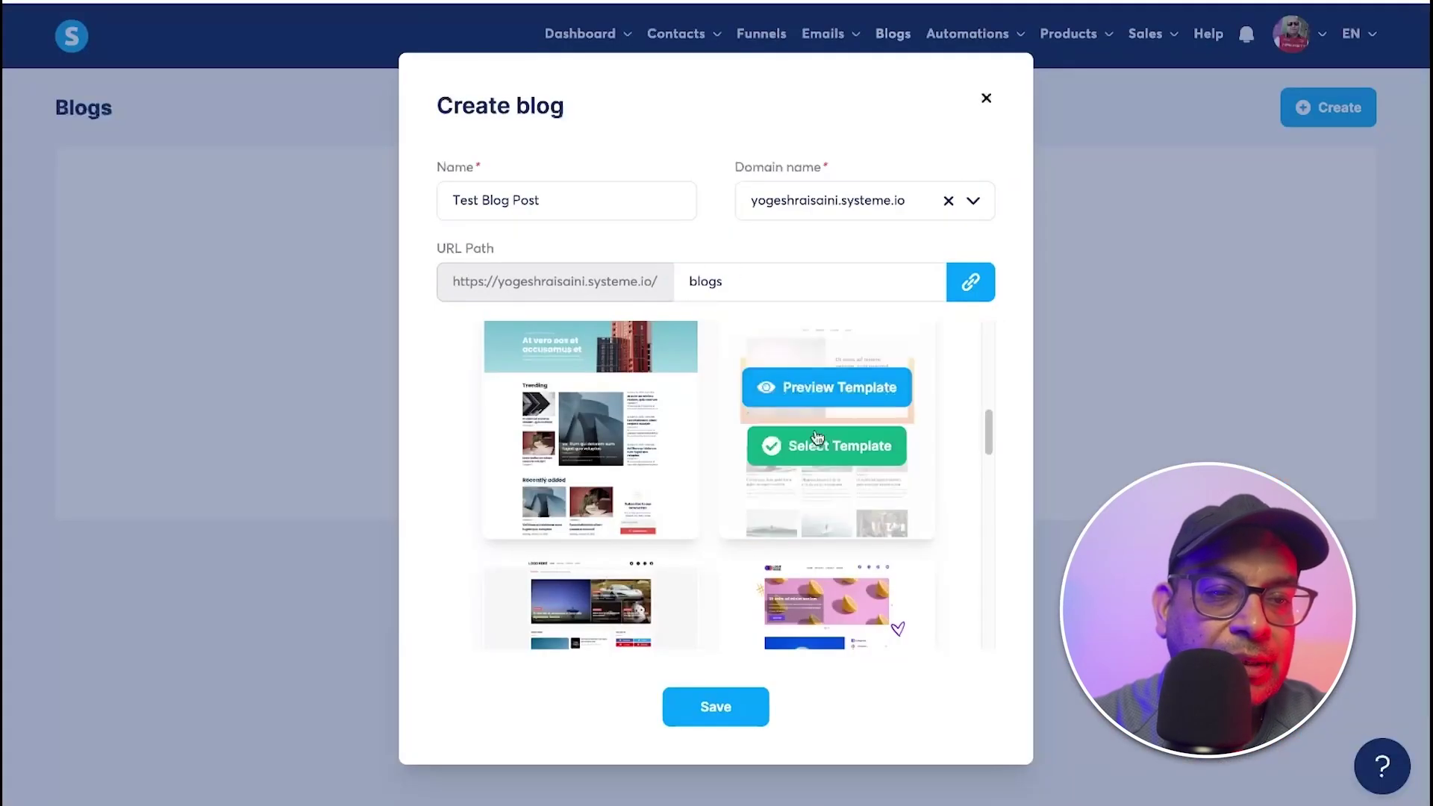
pyautogui.click(836, 456)
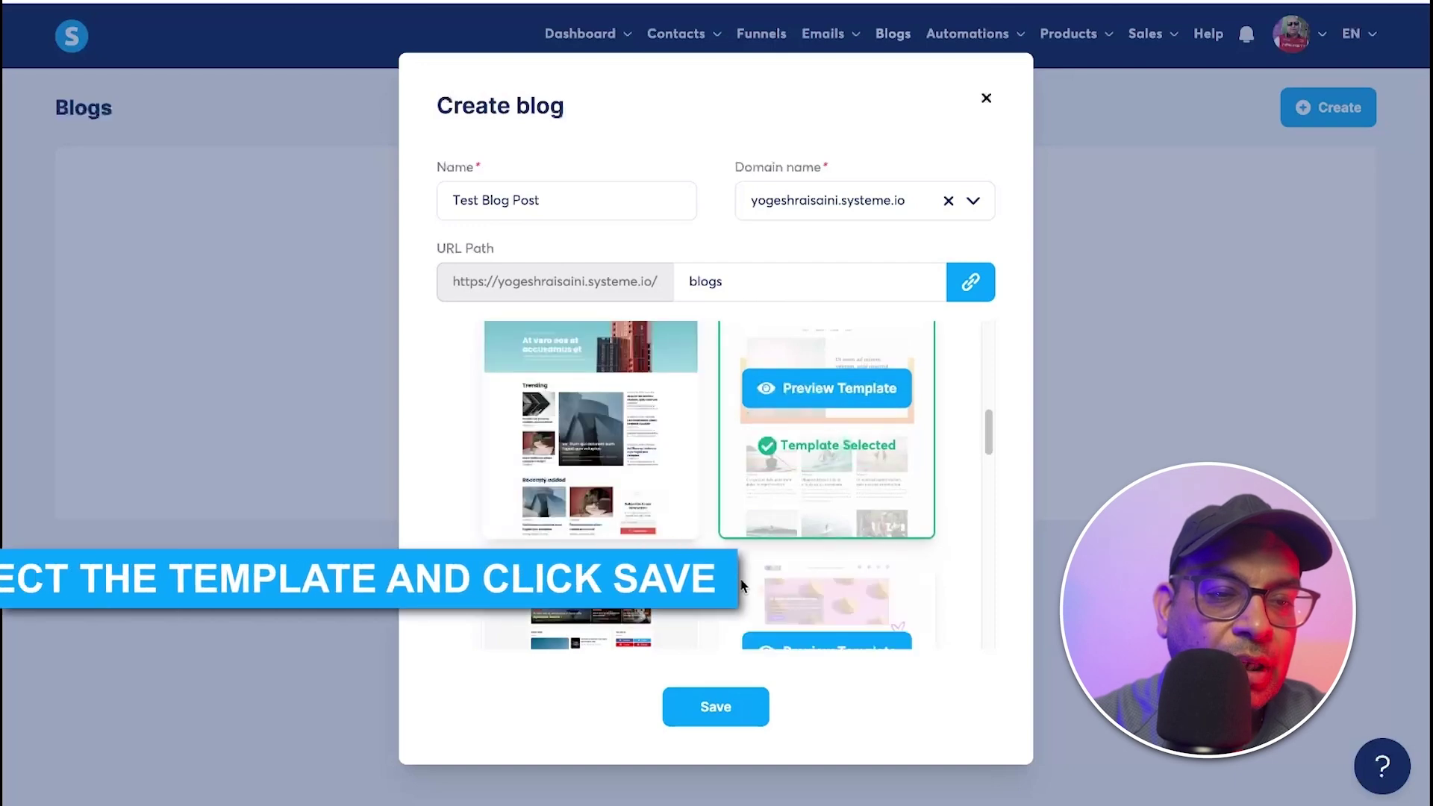
pyautogui.click(712, 713)
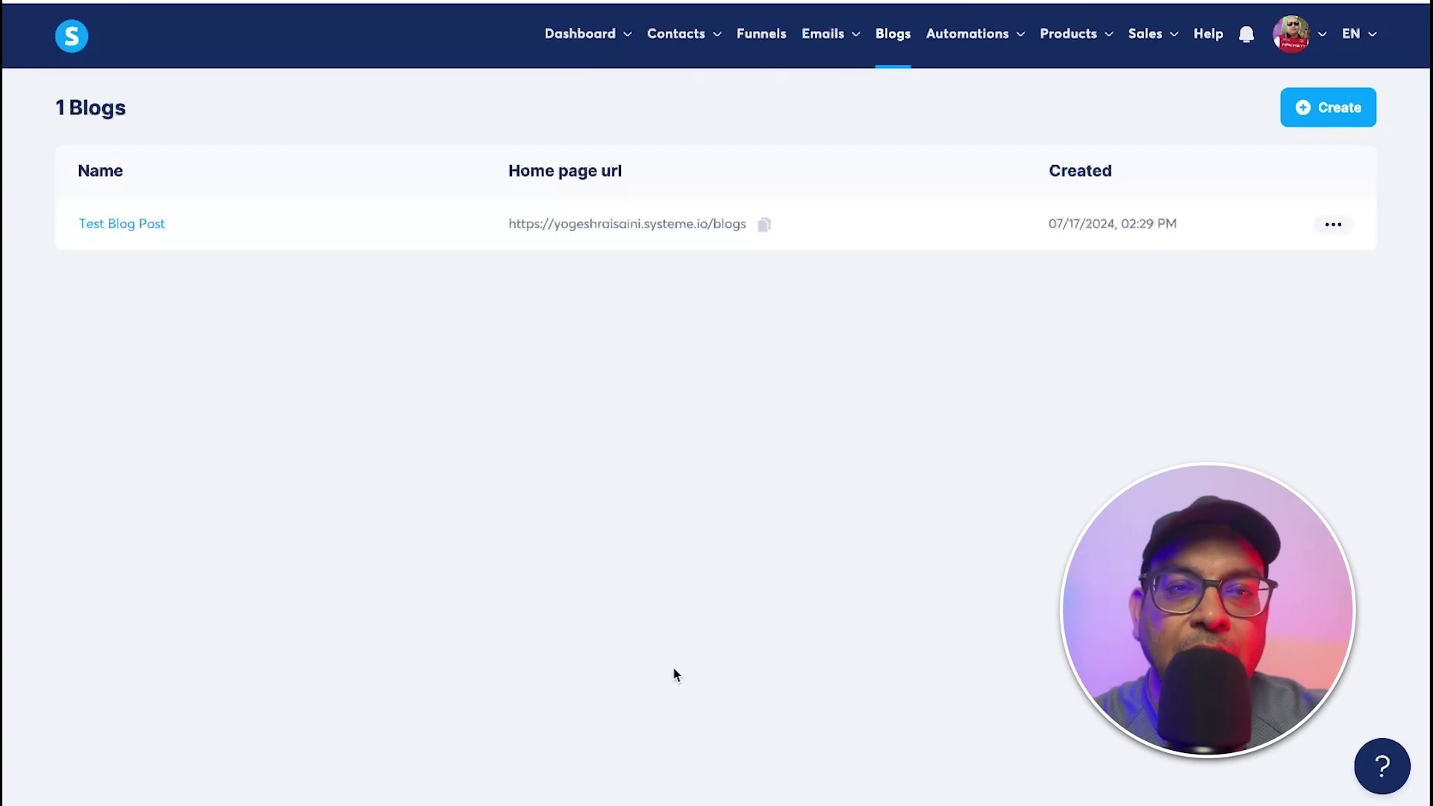
# Step: Open Test Blog Post and browse its Pages, Categories and Posts tabs, ending on Pages
pyautogui.click(108, 228)
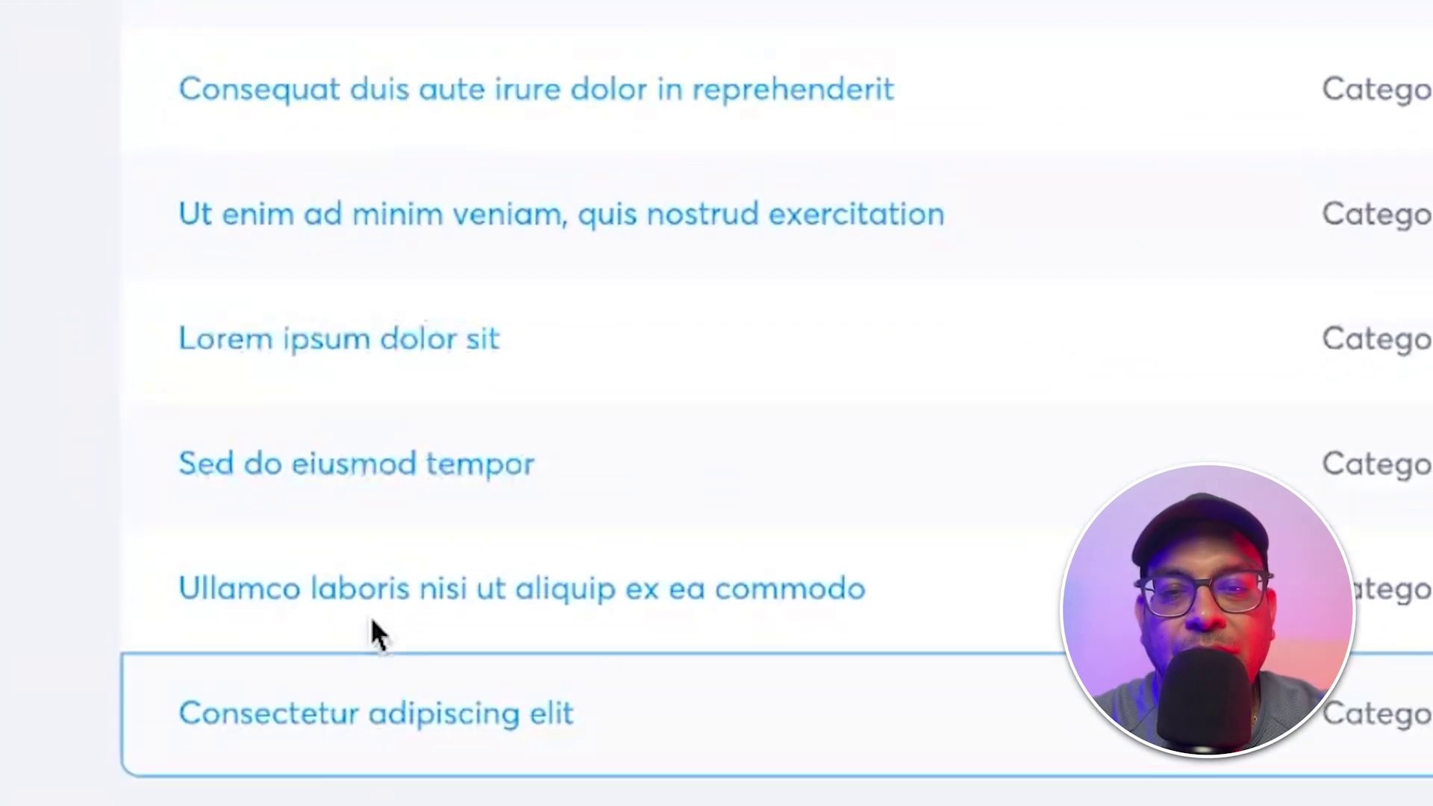
pyautogui.click(180, 179)
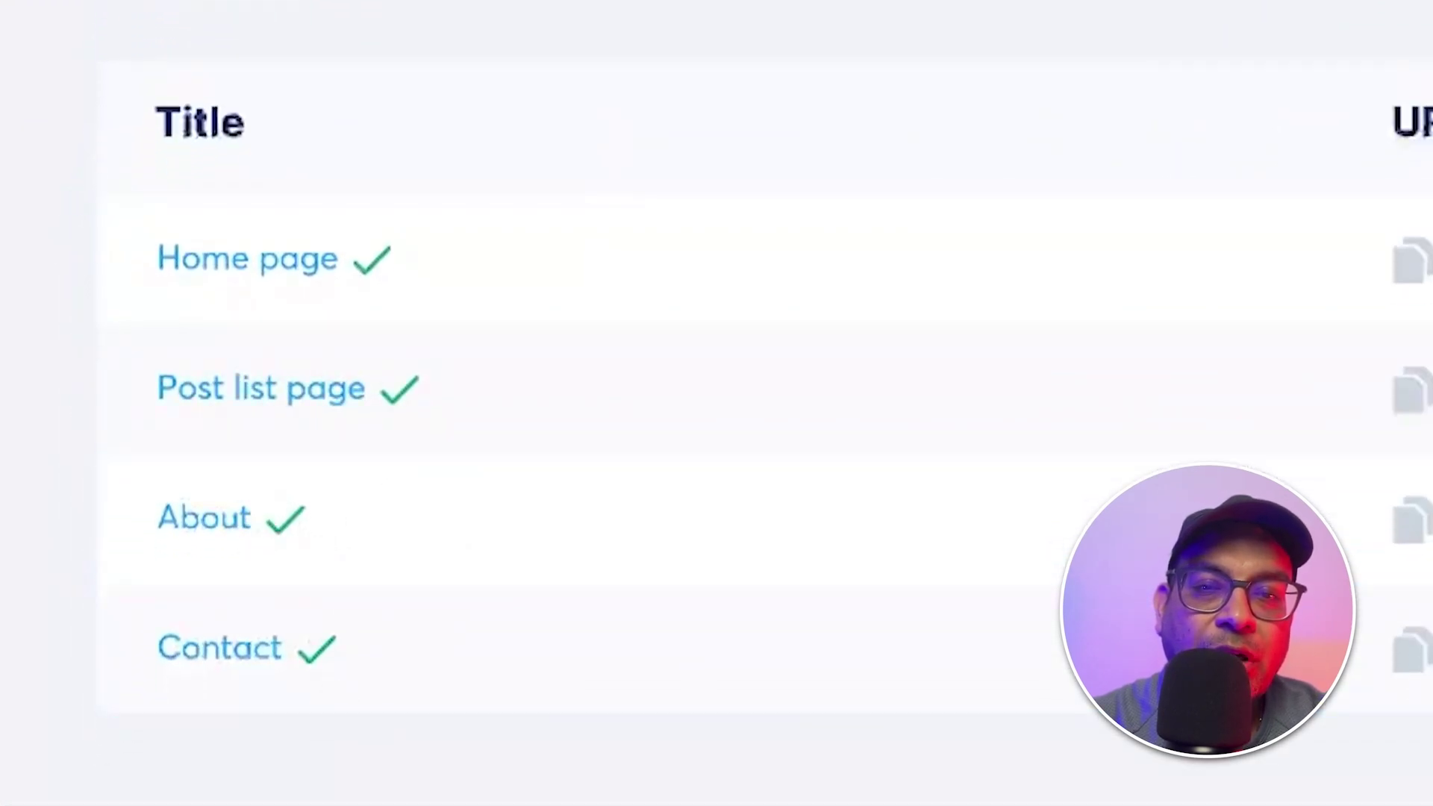
pyautogui.click(285, 177)
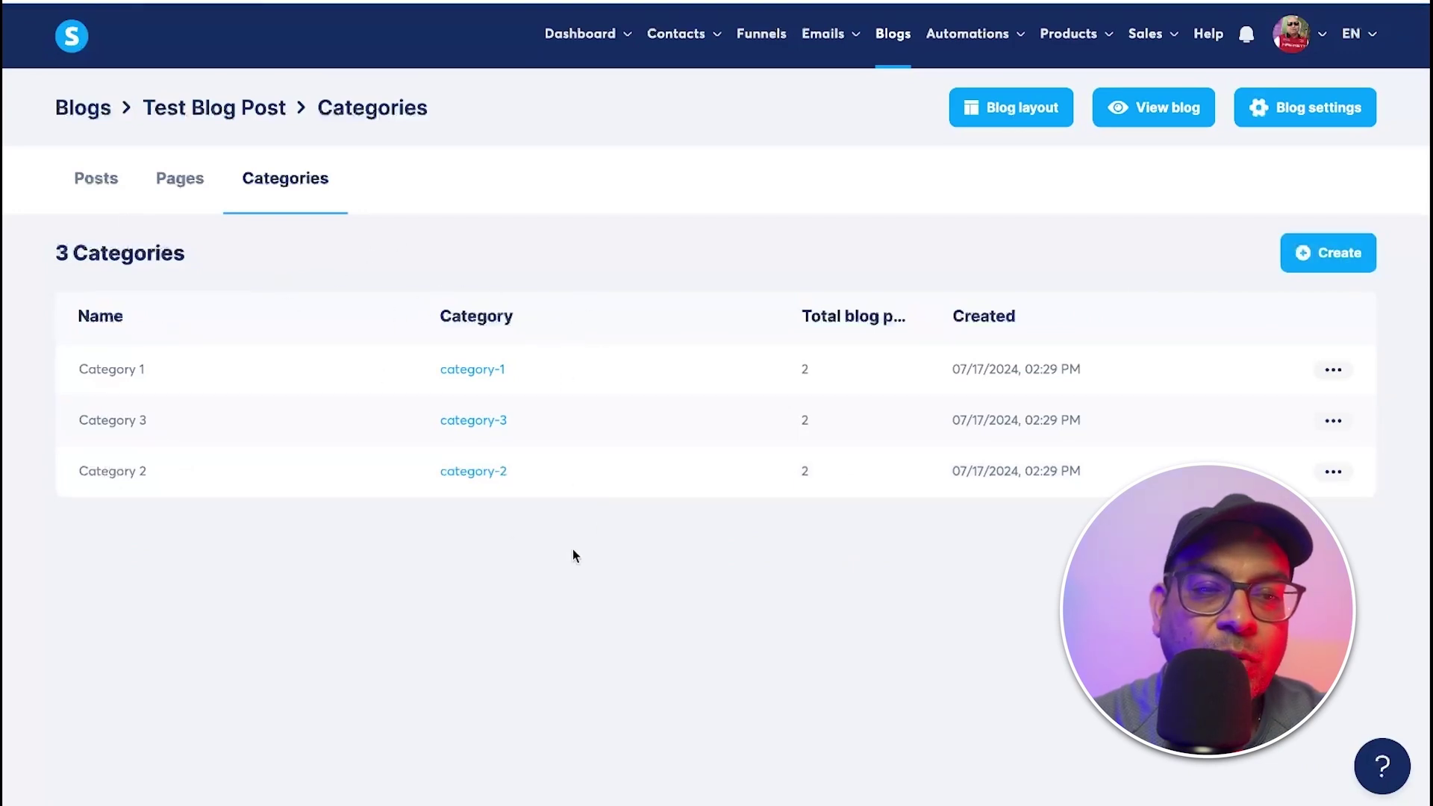
pyautogui.click(90, 179)
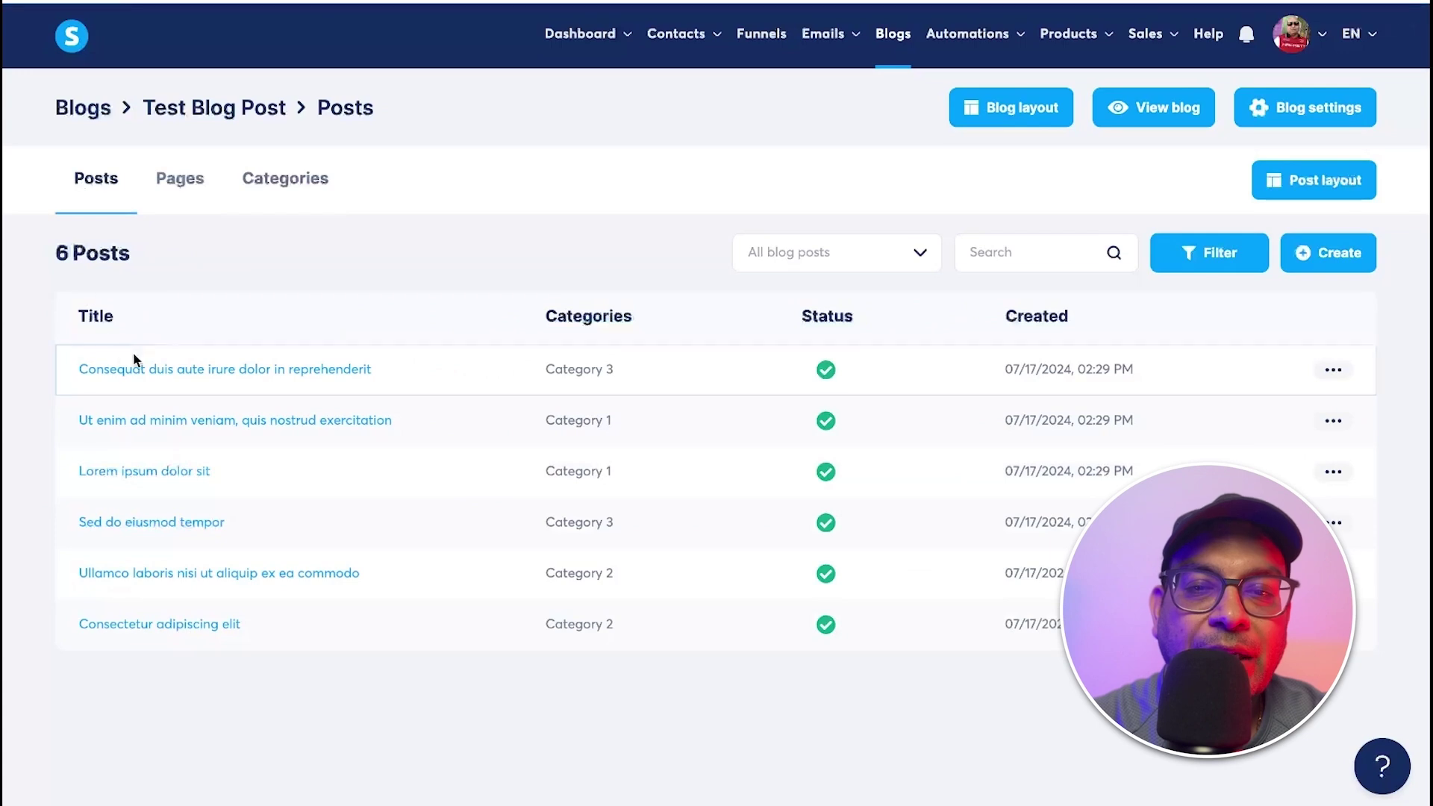
pyautogui.click(180, 179)
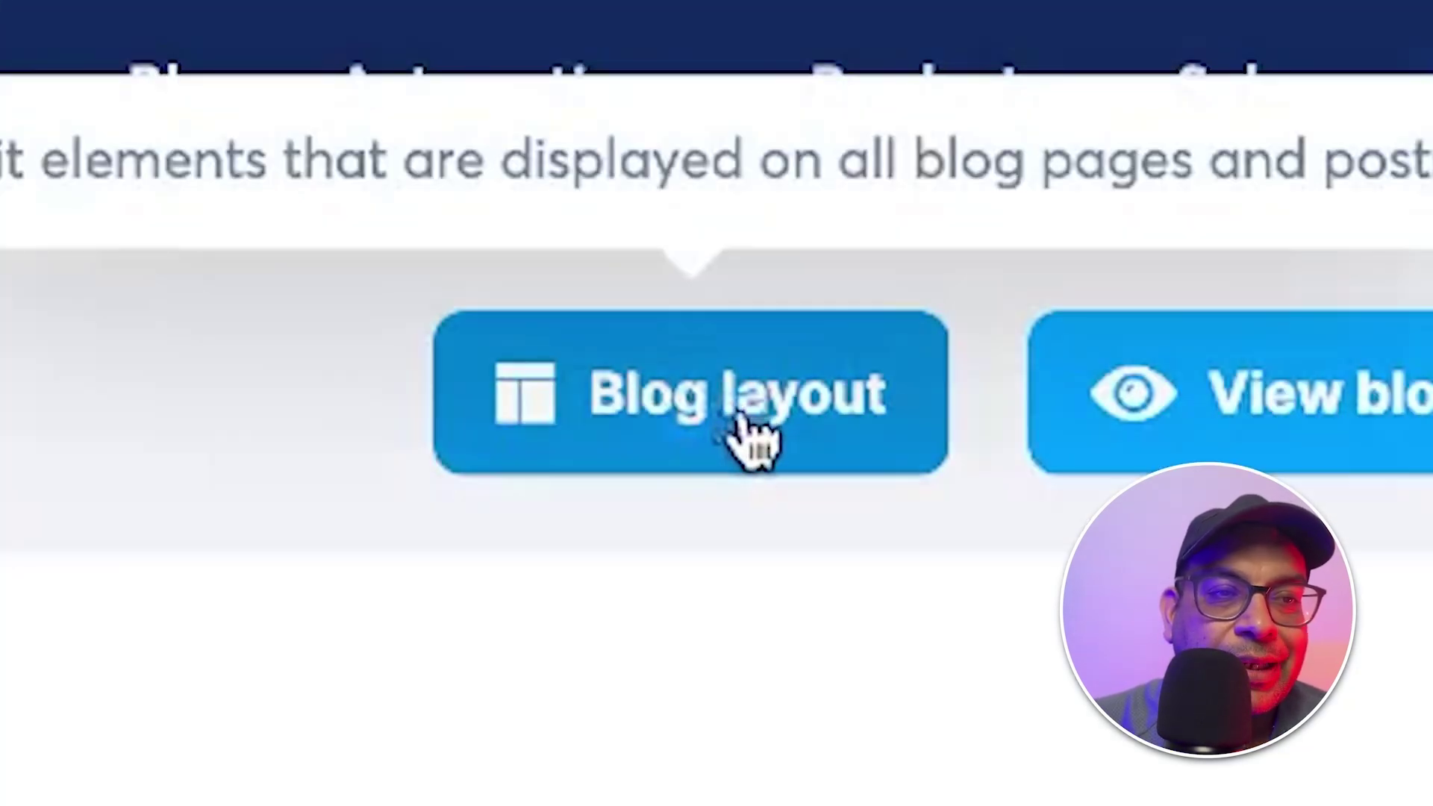
# Step: Open the blog layout, select the header logo, and leave Open in a new window unchecked
pyautogui.click(1023, 112)
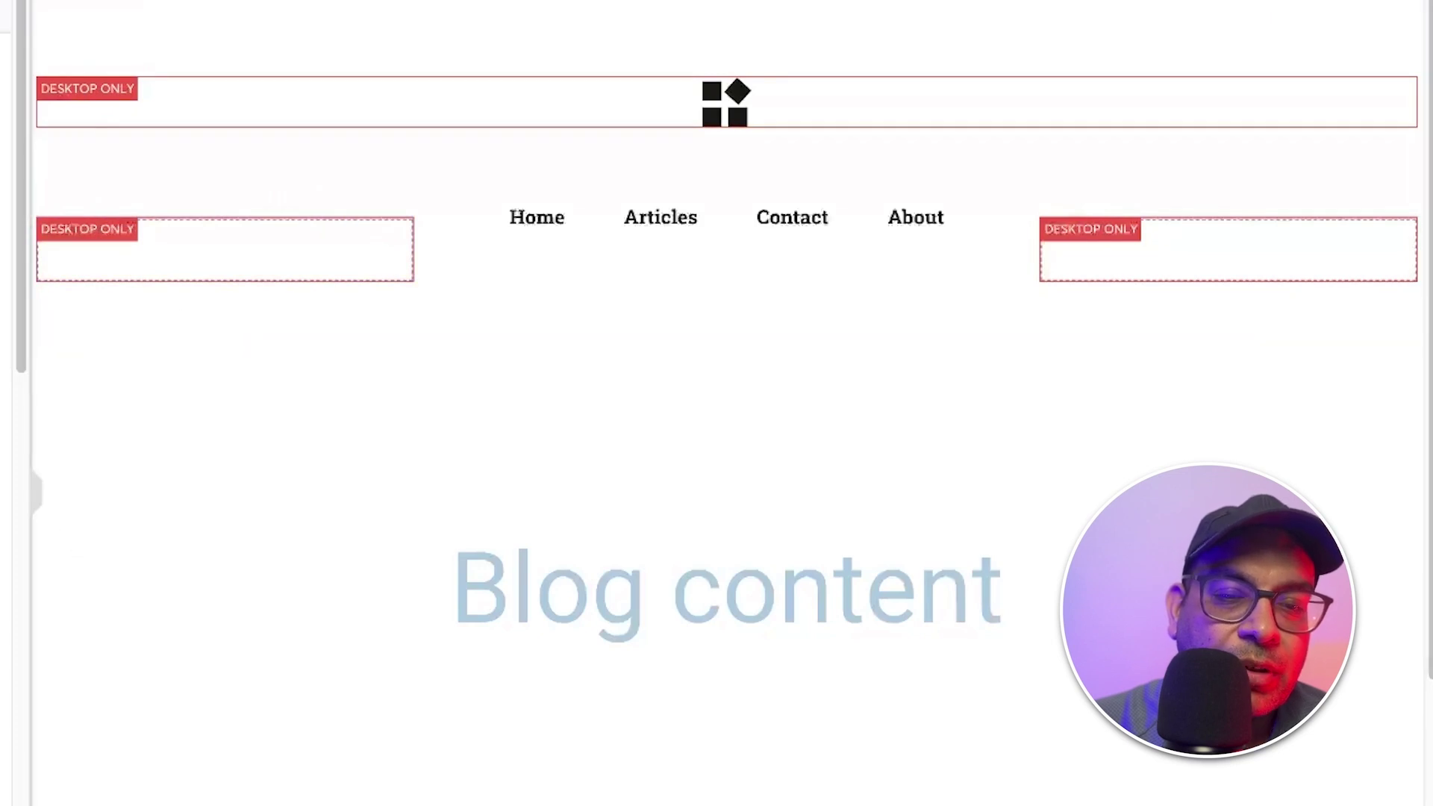
pyautogui.click(321, 788)
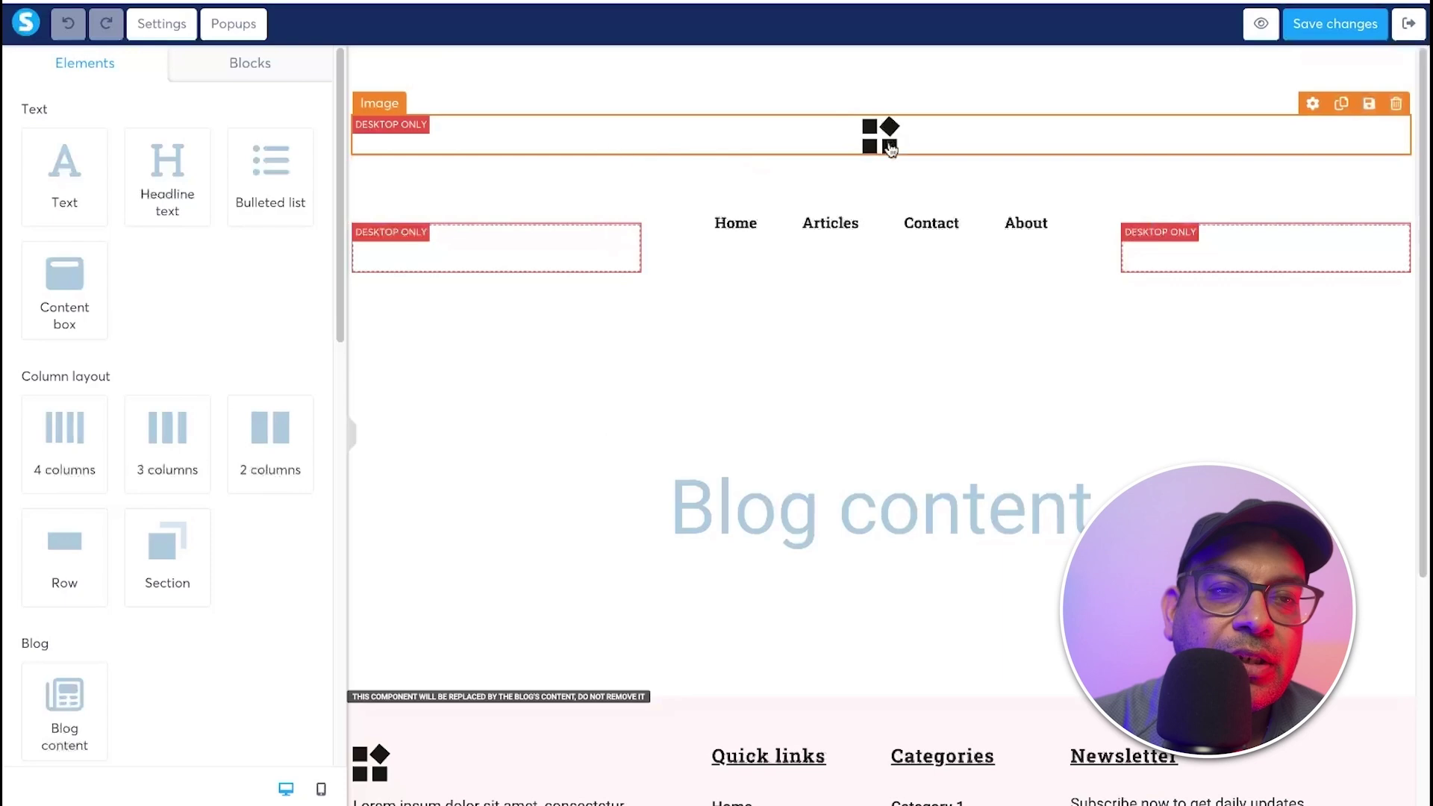
pyautogui.click(1273, 150)
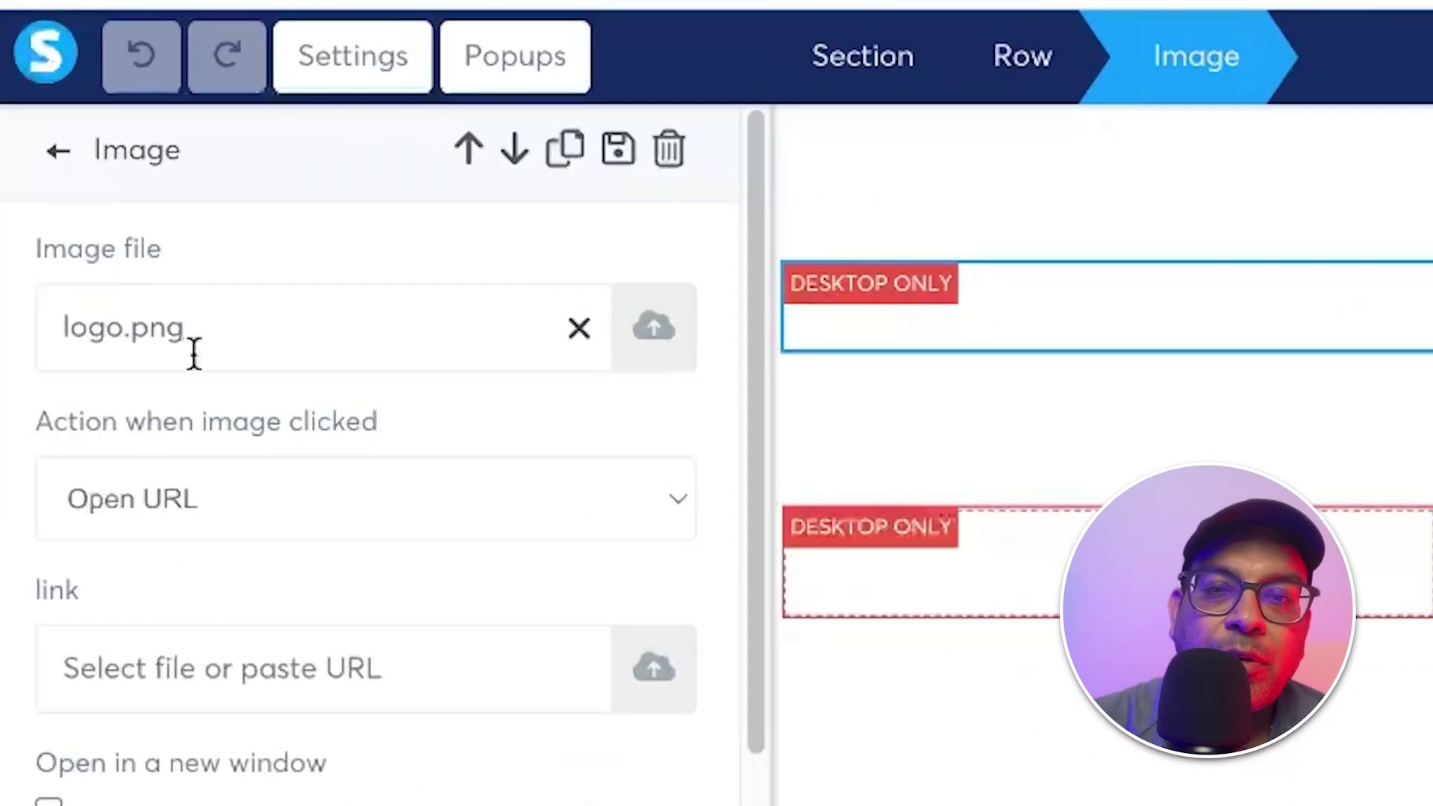
pyautogui.scroll(-5, 697, 697)
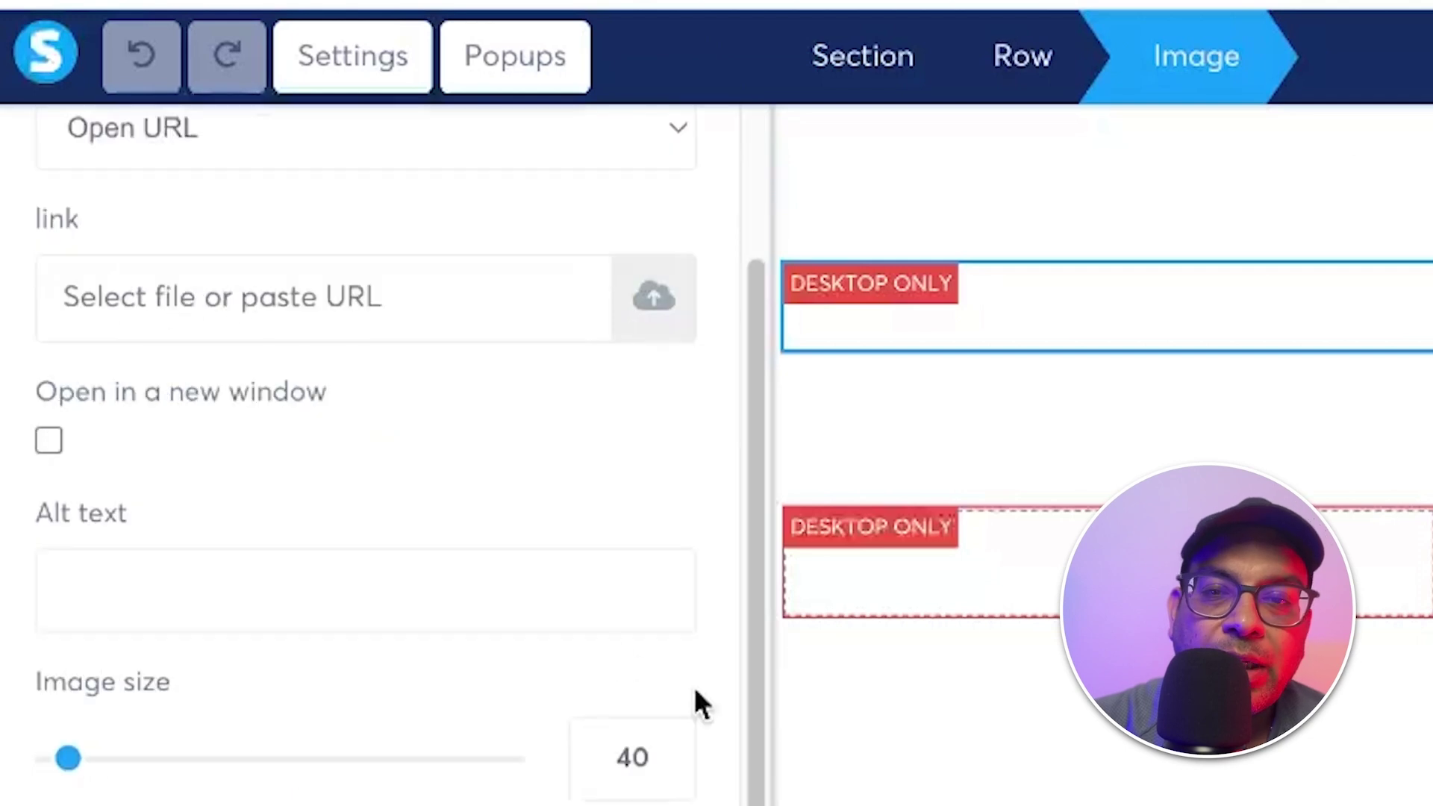
pyautogui.click(49, 442)
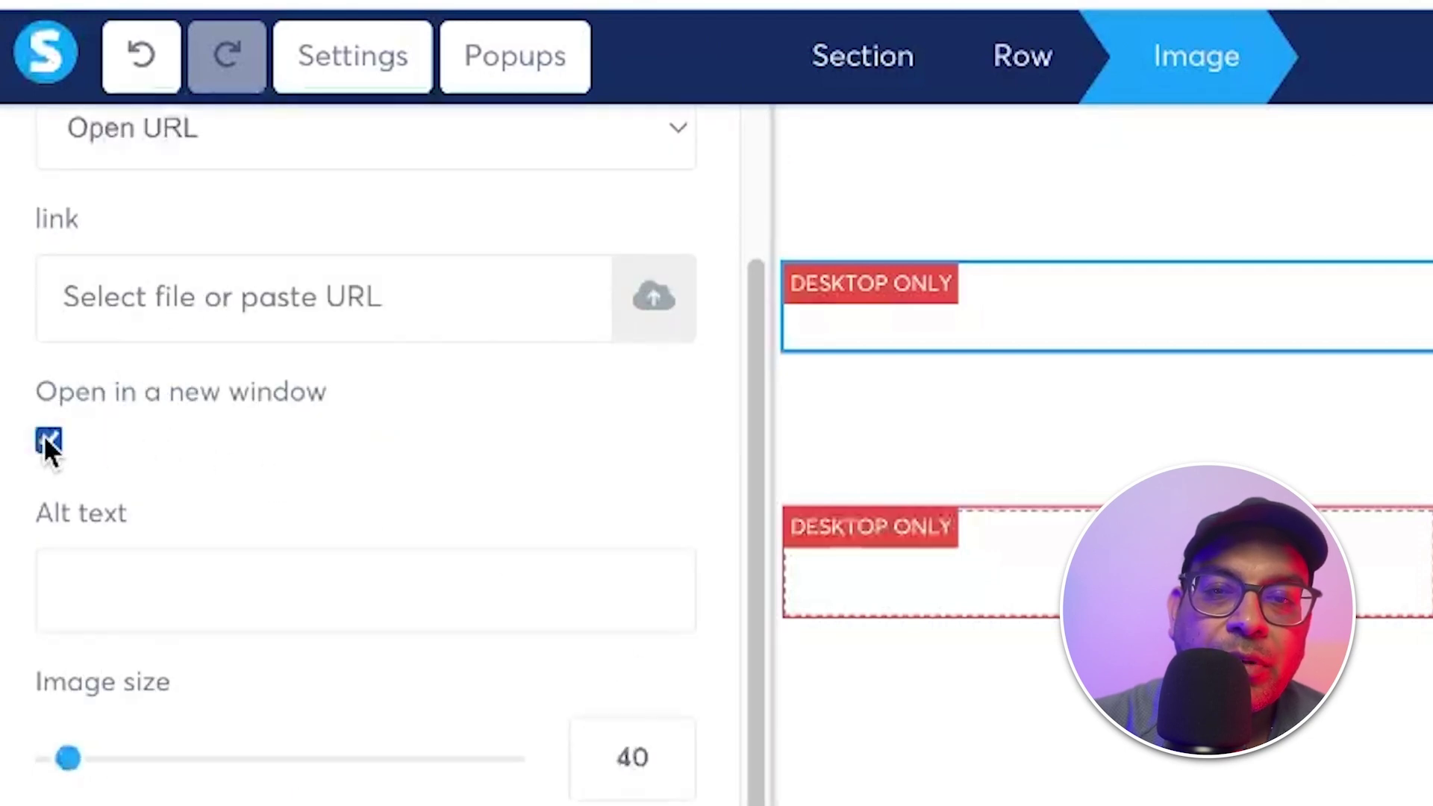
pyautogui.click(49, 442)
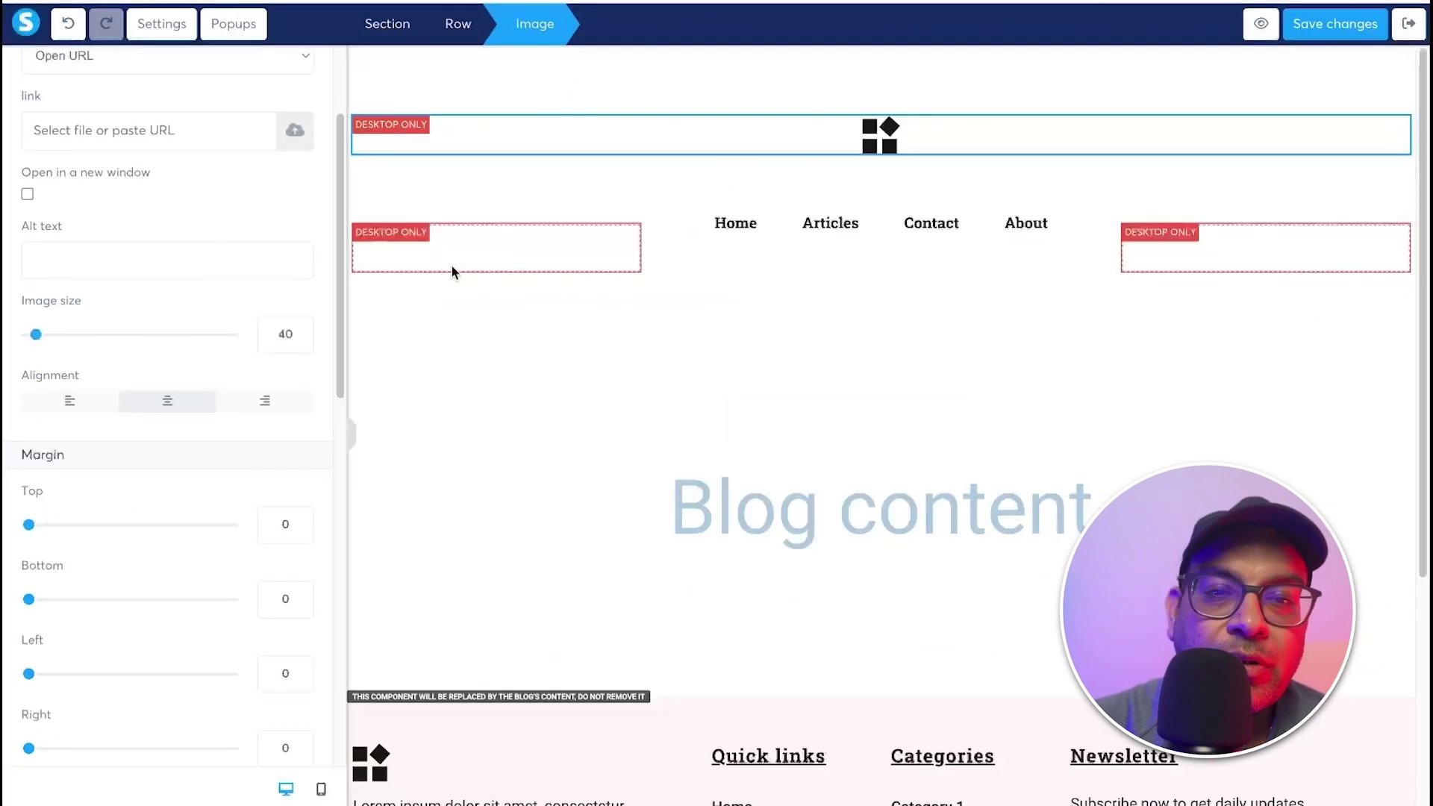
# Step: Set the header logo's image size to 47 and leave its alignment centred
pyautogui.moveTo(36, 334); pyautogui.dragTo(42, 335)
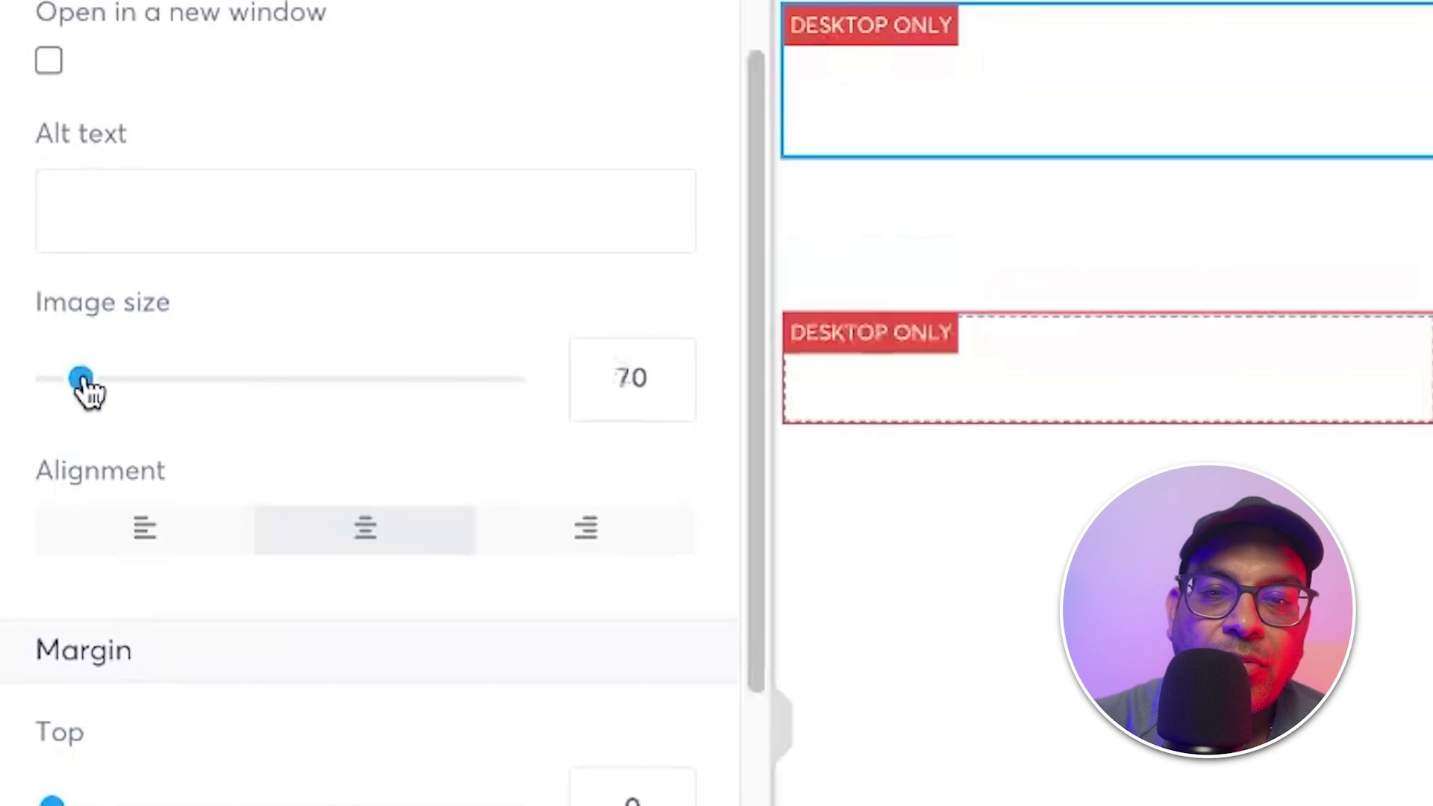
pyautogui.moveTo(86, 388); pyautogui.dragTo(61, 391)
pyautogui.moveTo(32, 284); pyautogui.dragTo(39, 287)
pyautogui.scroll(-3, 160, 270)
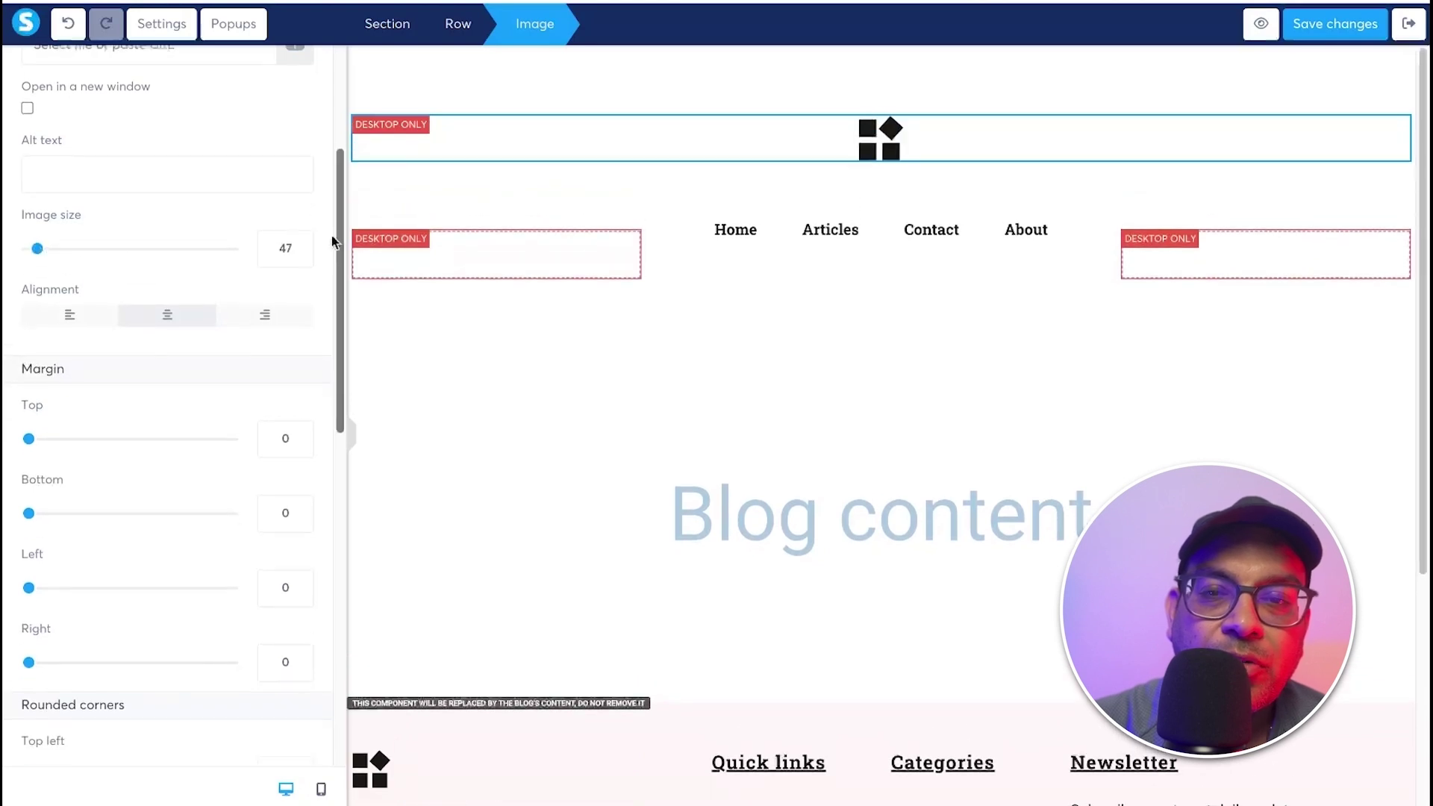
pyautogui.click(67, 196)
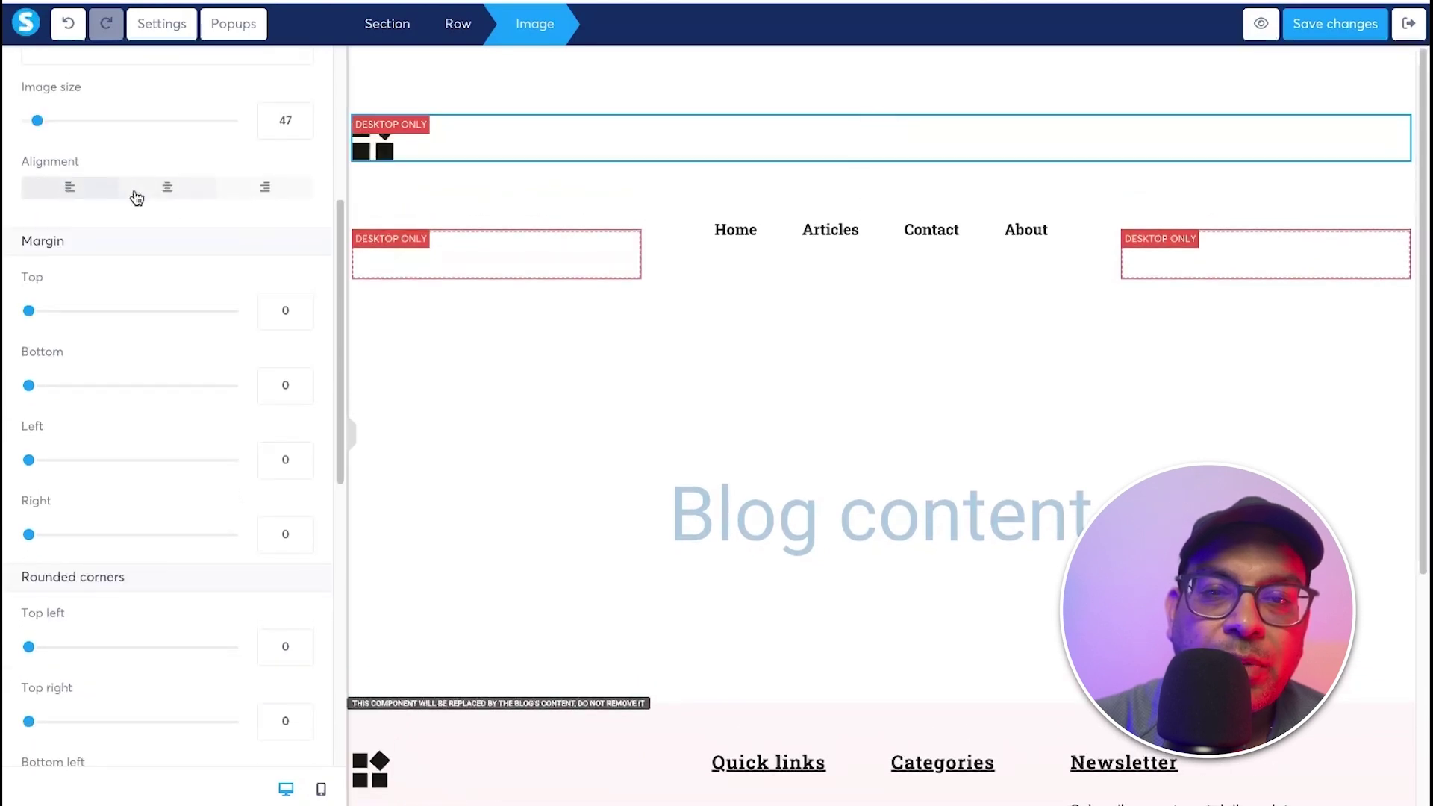
pyautogui.click(176, 196)
pyautogui.click(265, 192)
pyautogui.click(168, 188)
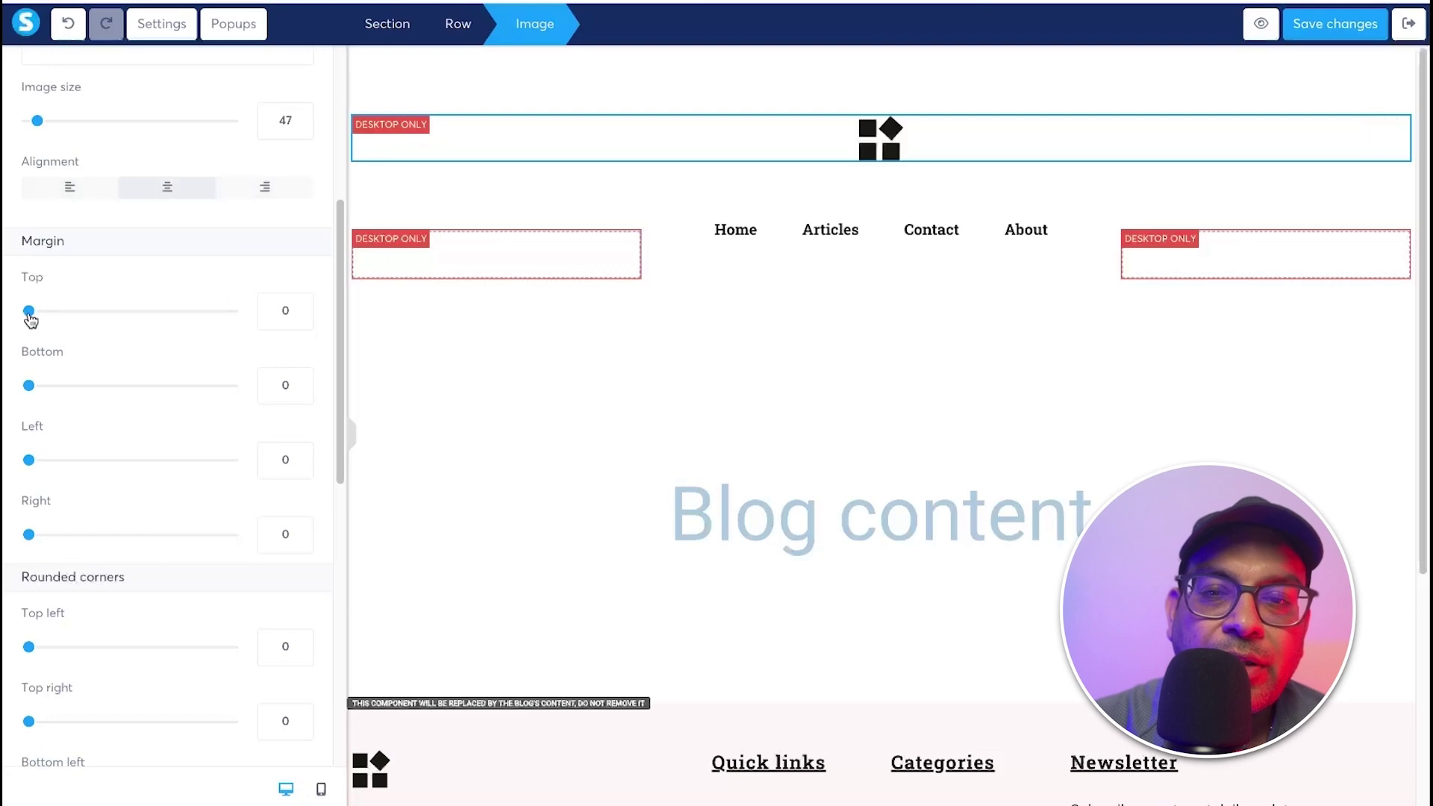
# Step: Save the blog layout changes and deselect the logo image
pyautogui.scroll(-3, 345, 415)
pyautogui.moveTo(346, 416); pyautogui.dragTo(342, 454)
pyautogui.scroll(-3, 345, 444)
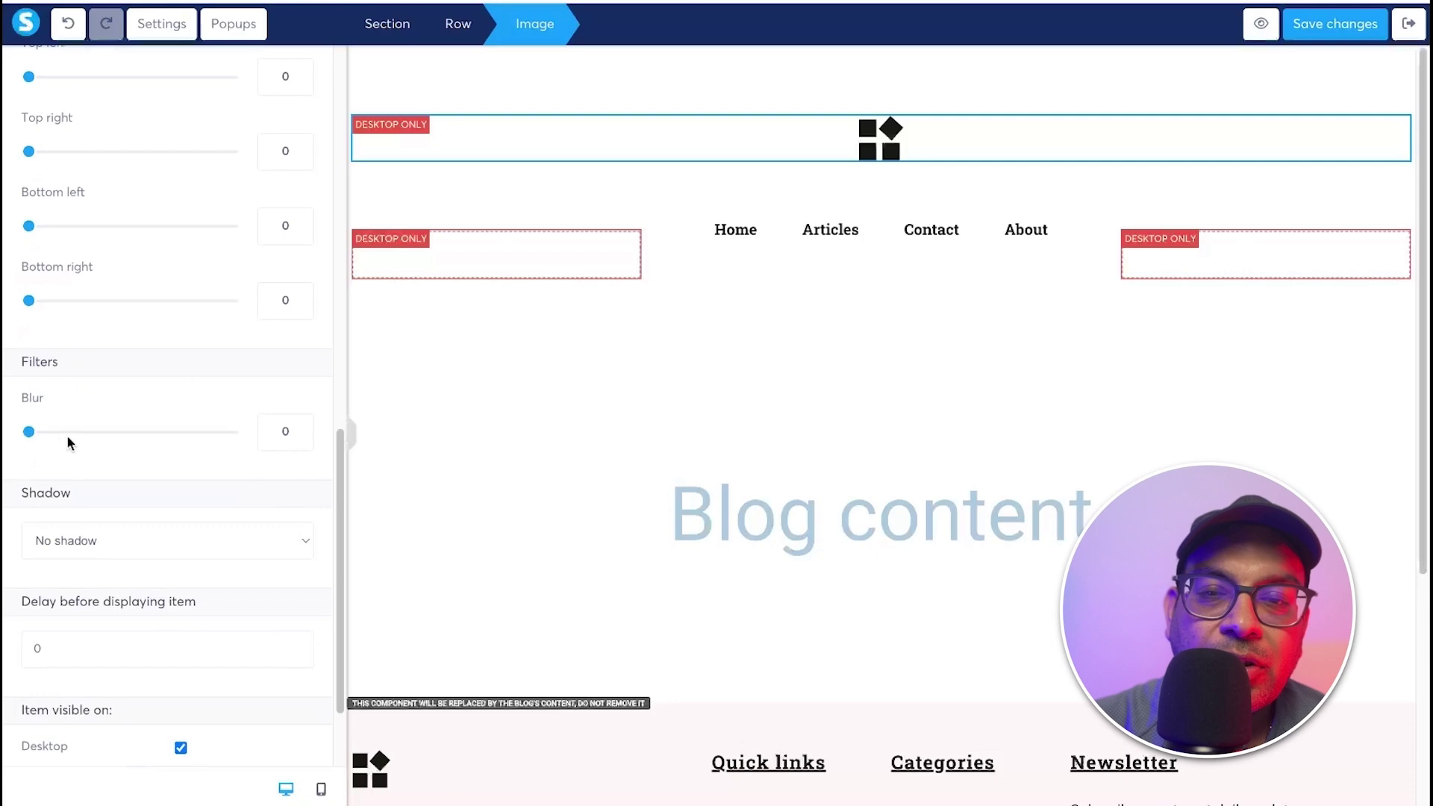
pyautogui.scroll(-2, 58, 386)
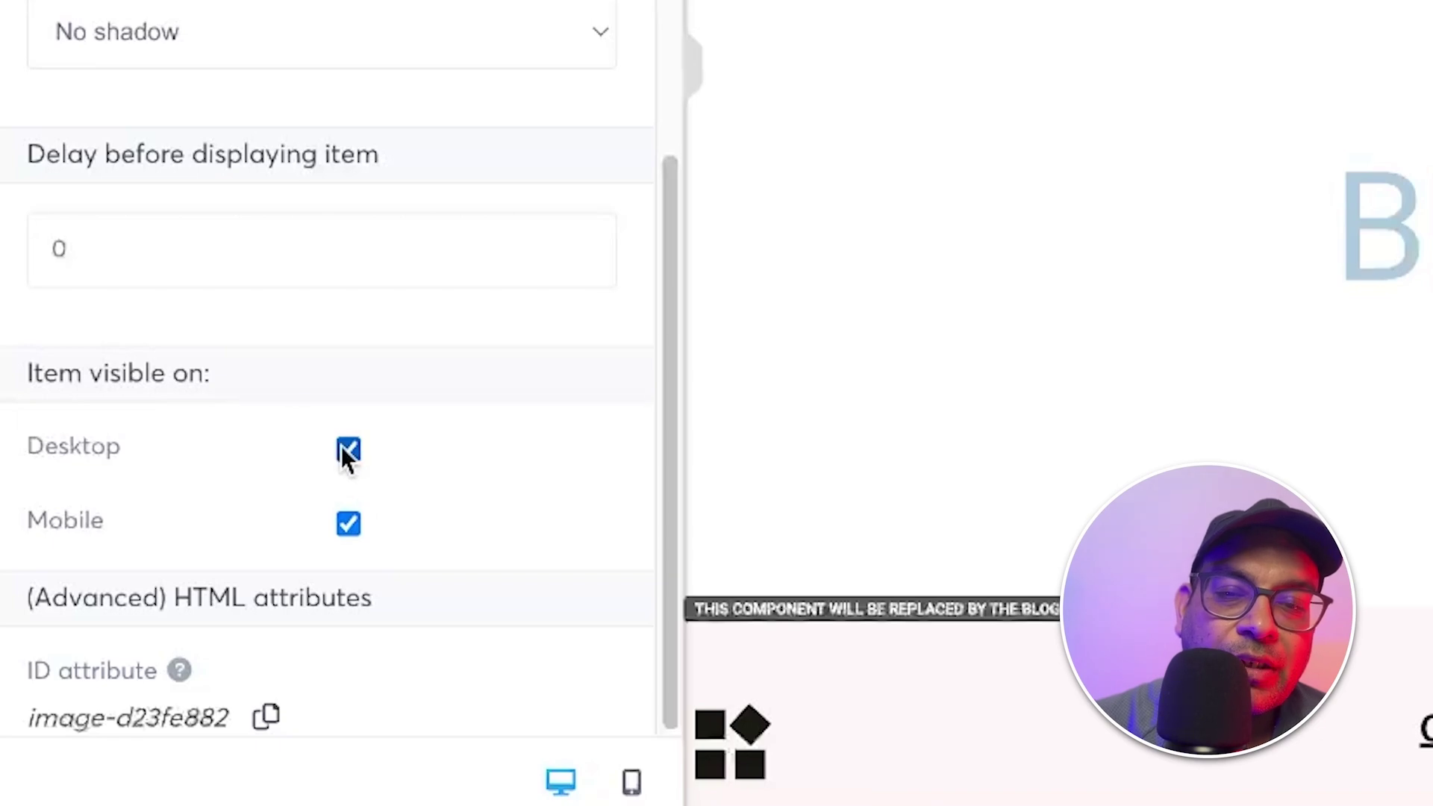
pyautogui.scroll(15, 341, 464)
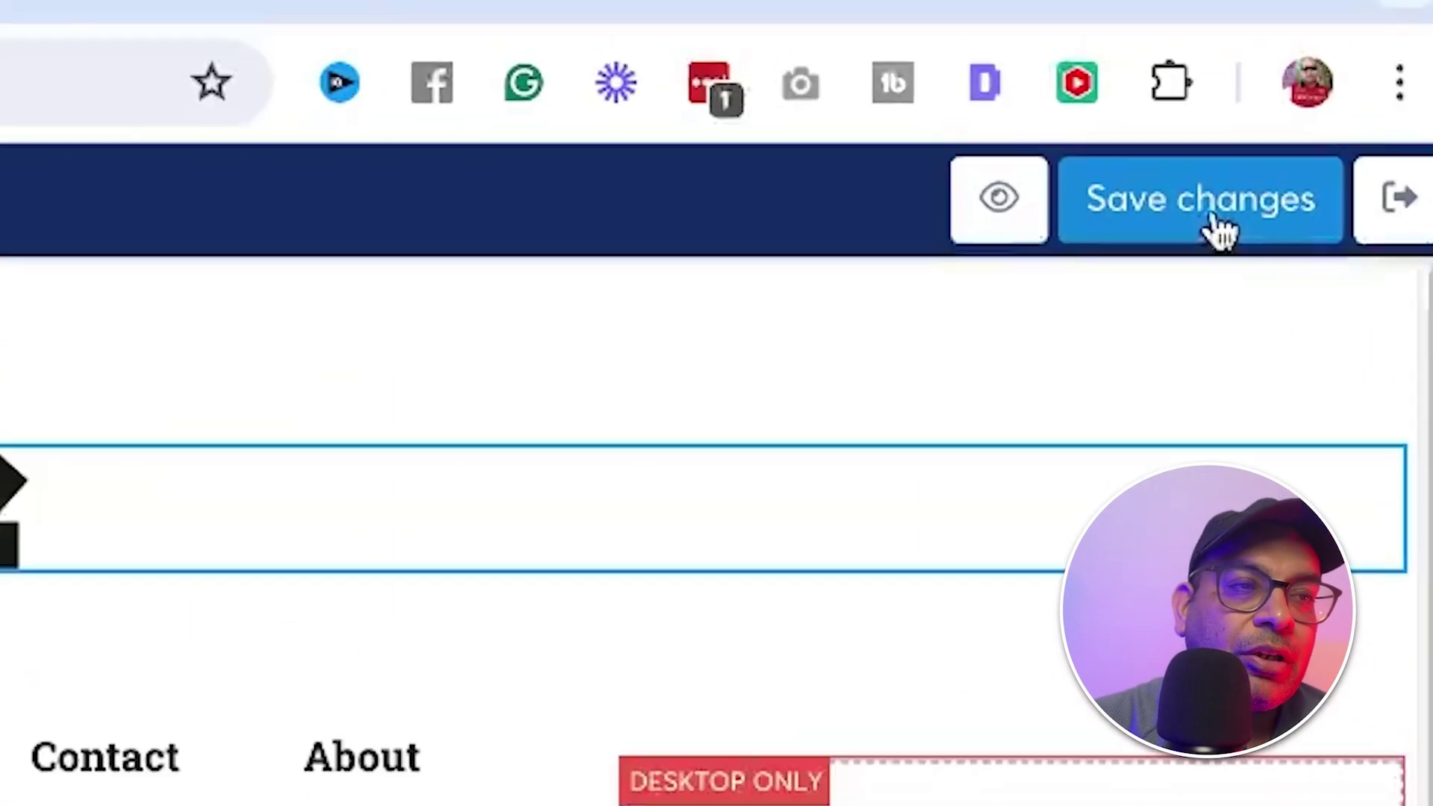
pyautogui.click(1341, 29)
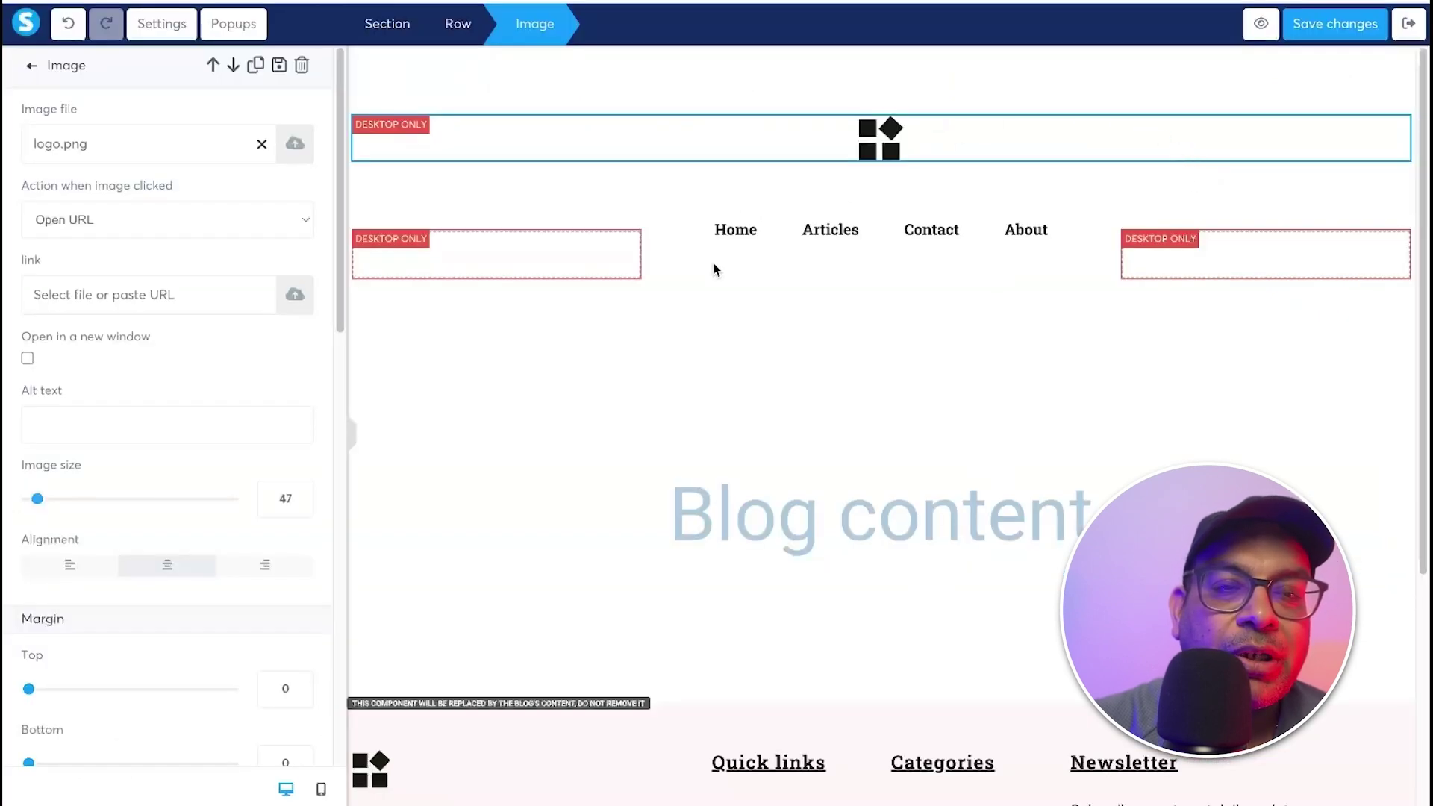
pyautogui.click(716, 275)
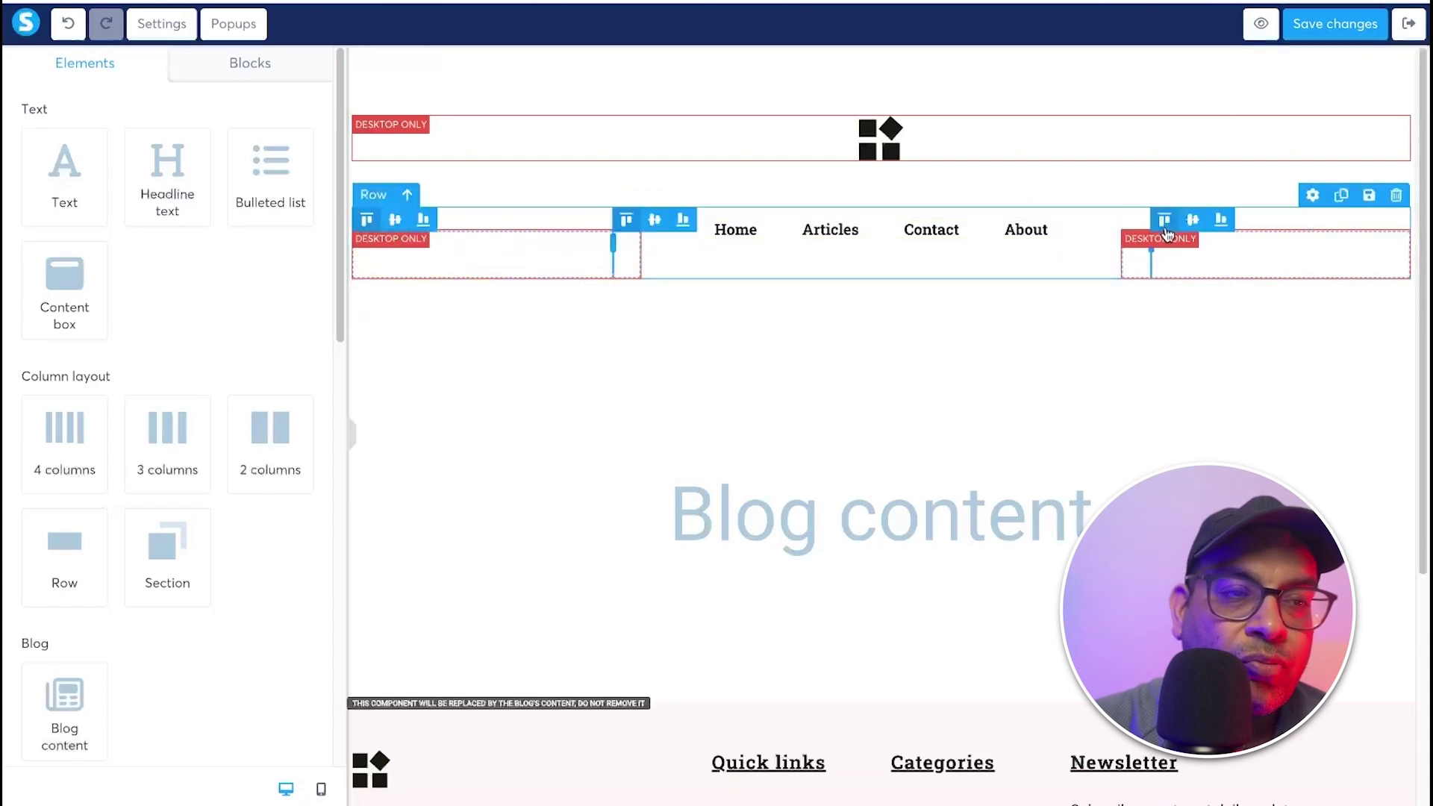
pyautogui.scroll(-5, 847, 258)
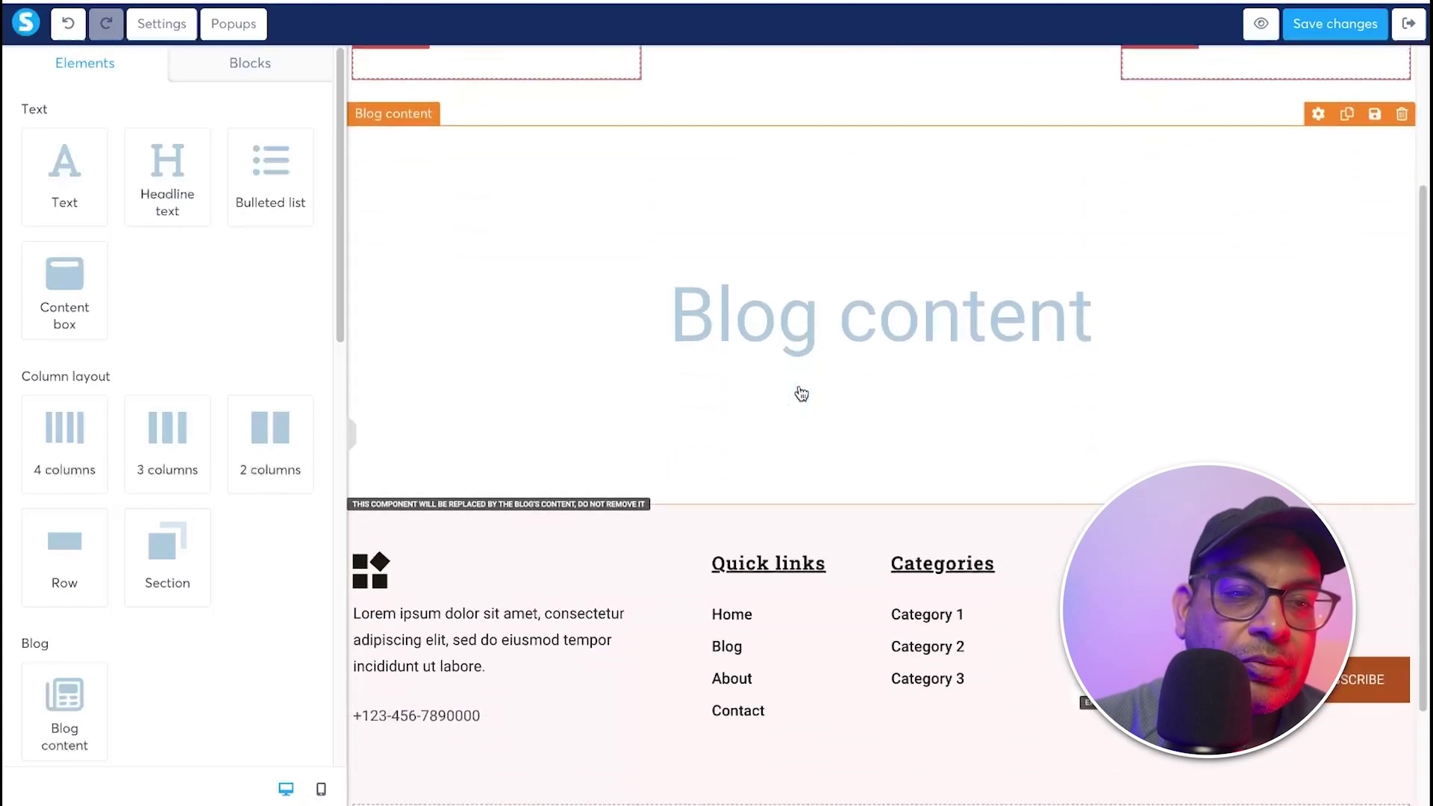
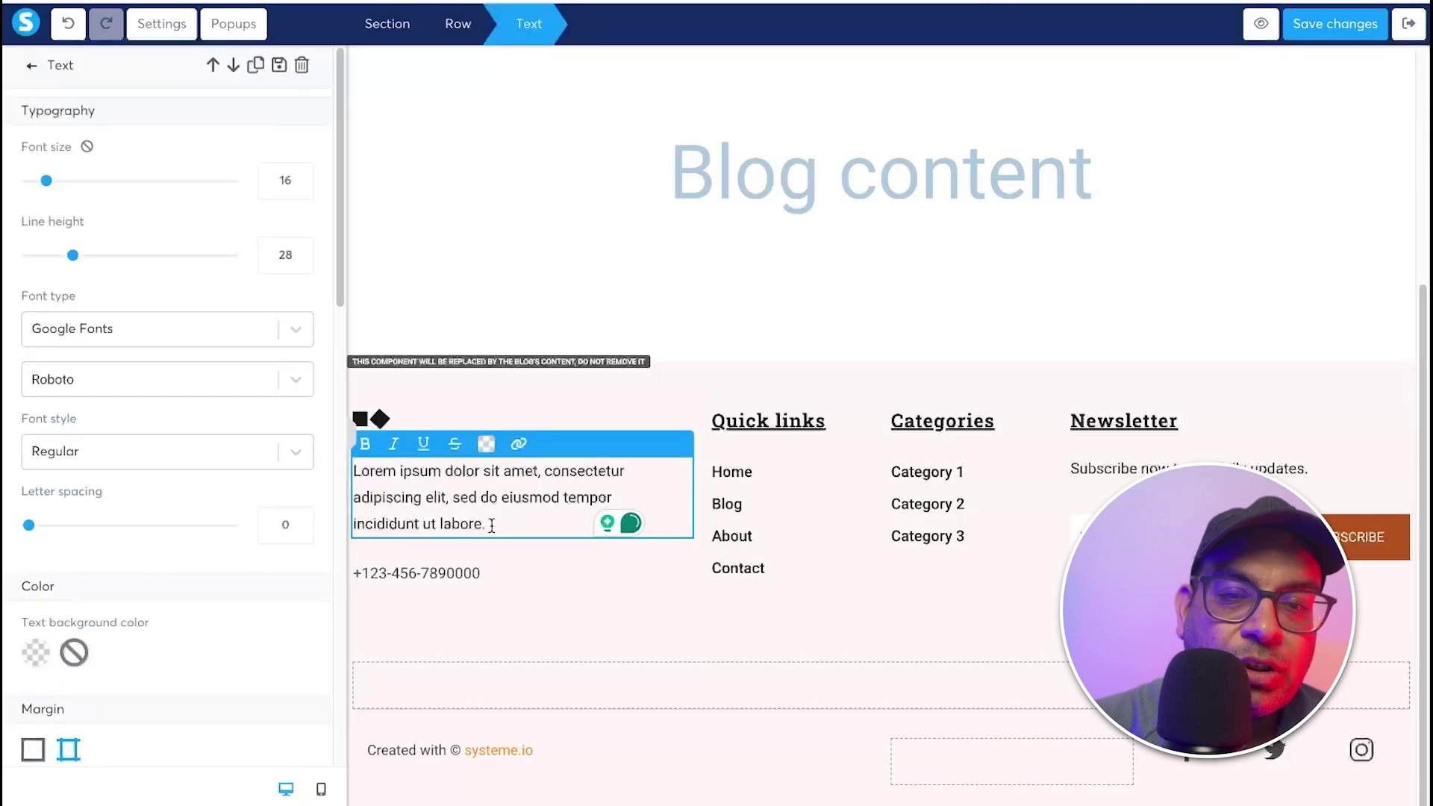
# Step: Replace the footer Lorem ipsum with 'This Website is all about reviews on different Digital prosucts for online market'
pyautogui.scroll(-5, 308, 373)
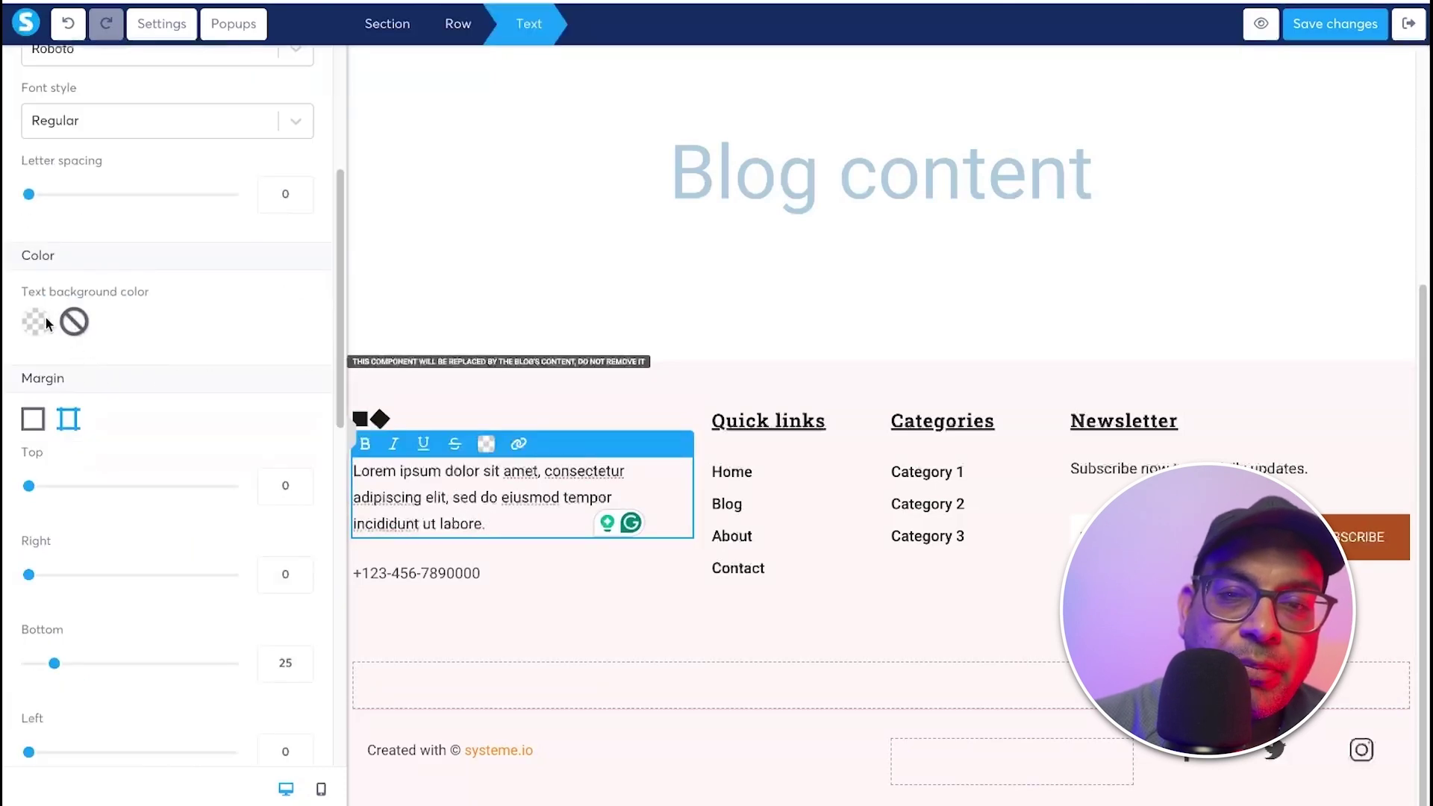
pyautogui.moveTo(485, 524); pyautogui.dragTo(367, 462)
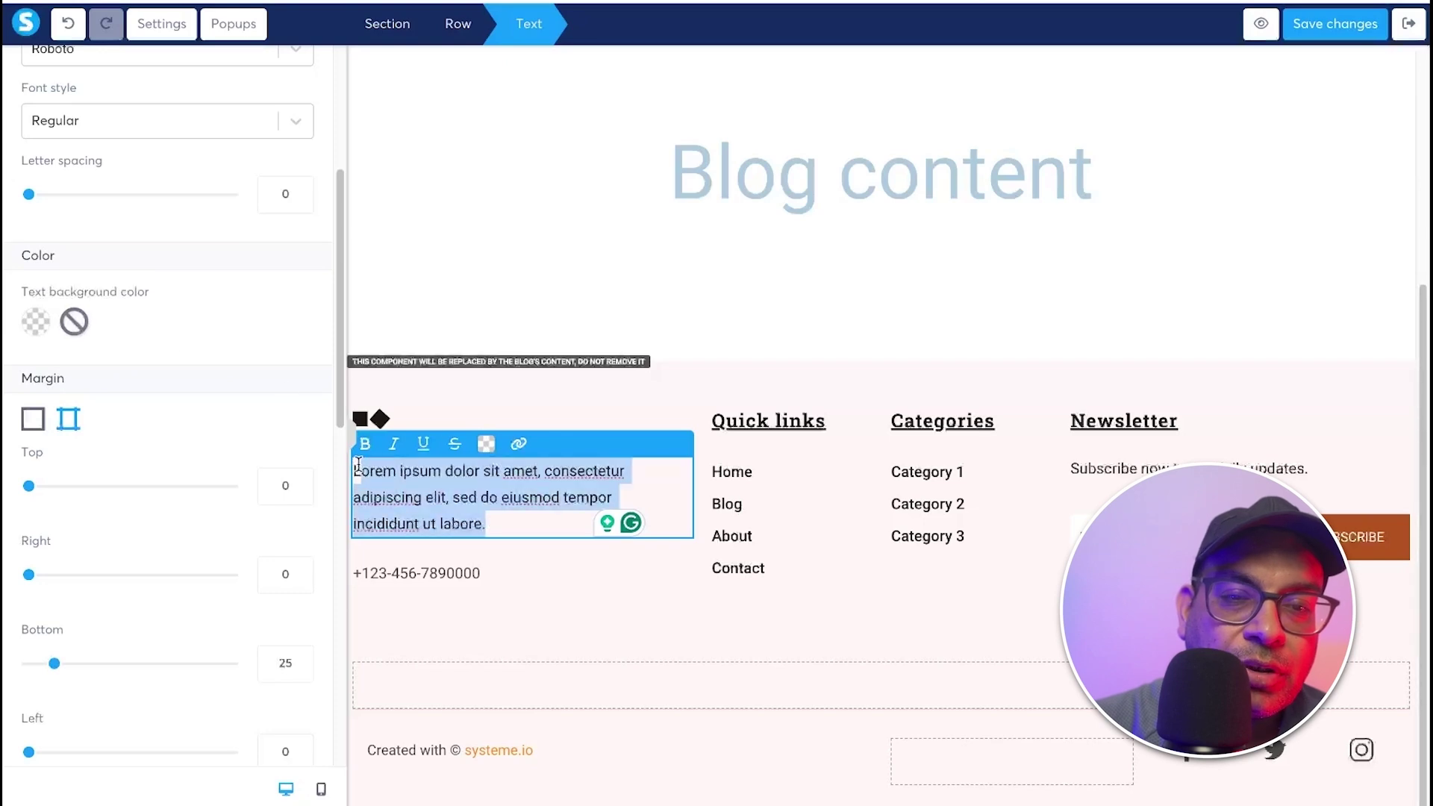
pyautogui.press('BackSpace')
pyautogui.write('m')
pyautogui.press('BackSpace')
pyautogui.write('This Website is all about re')
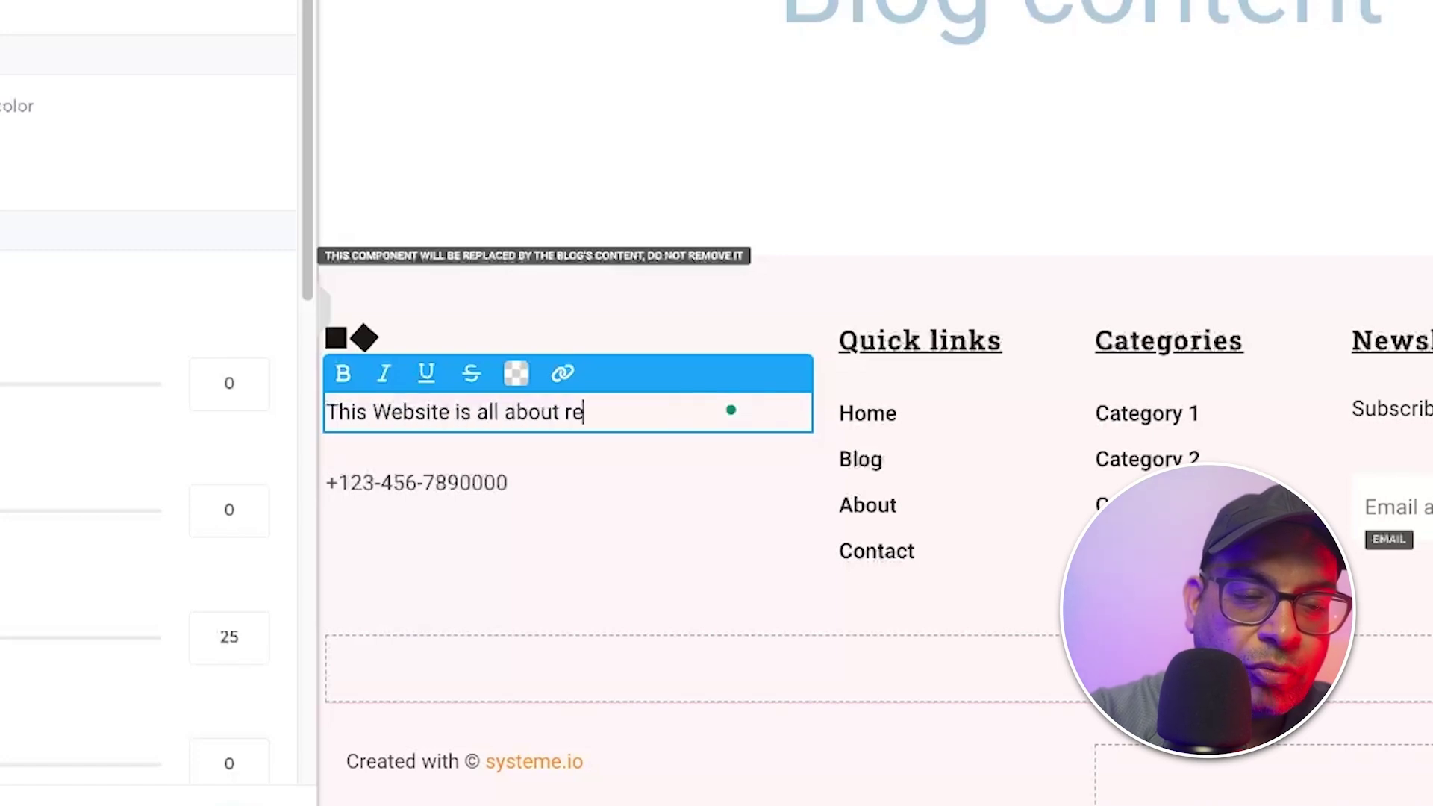
pyautogui.write('views on differ')
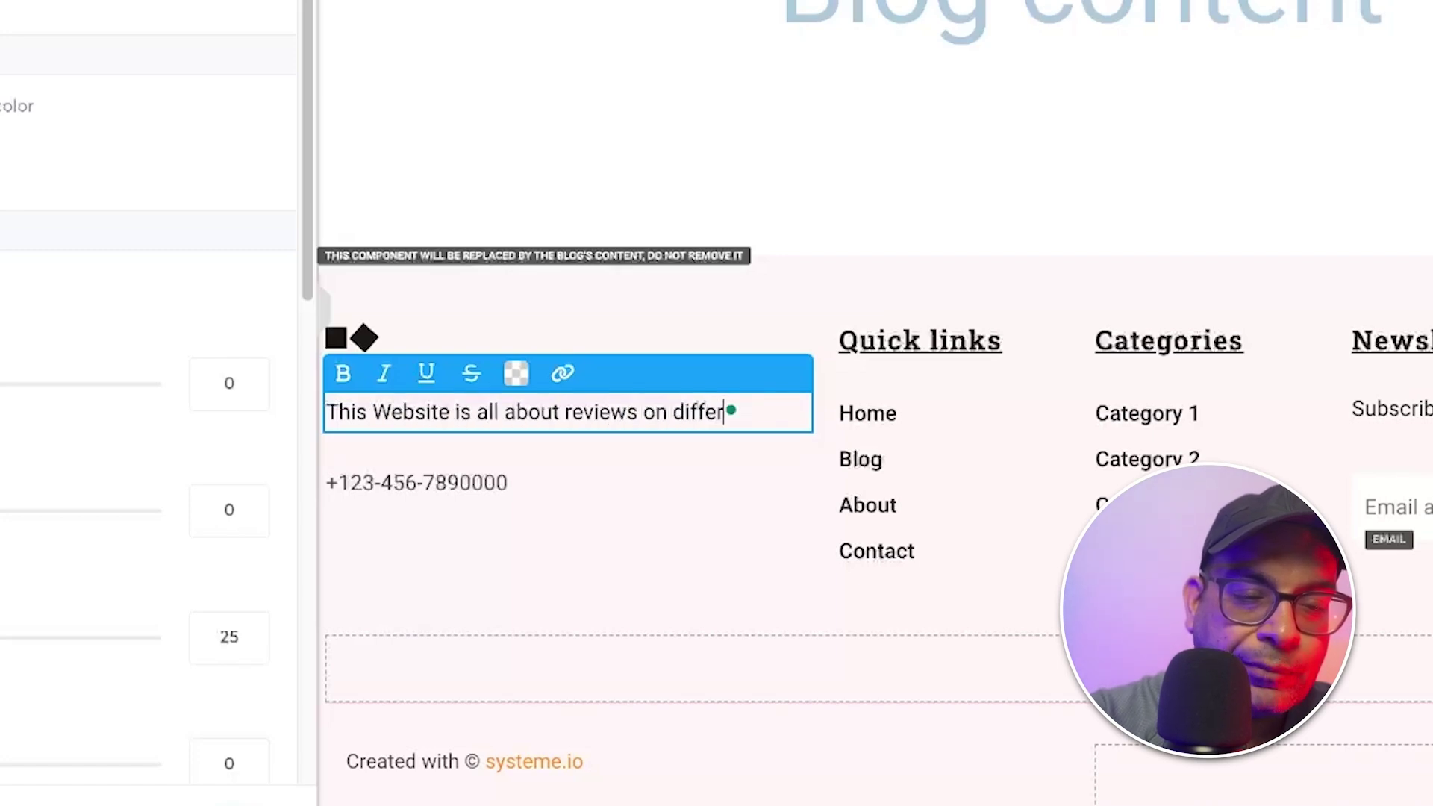
pyautogui.write('ent Digit')
pyautogui.write('al pros')
pyautogui.write('ucts for online marke')
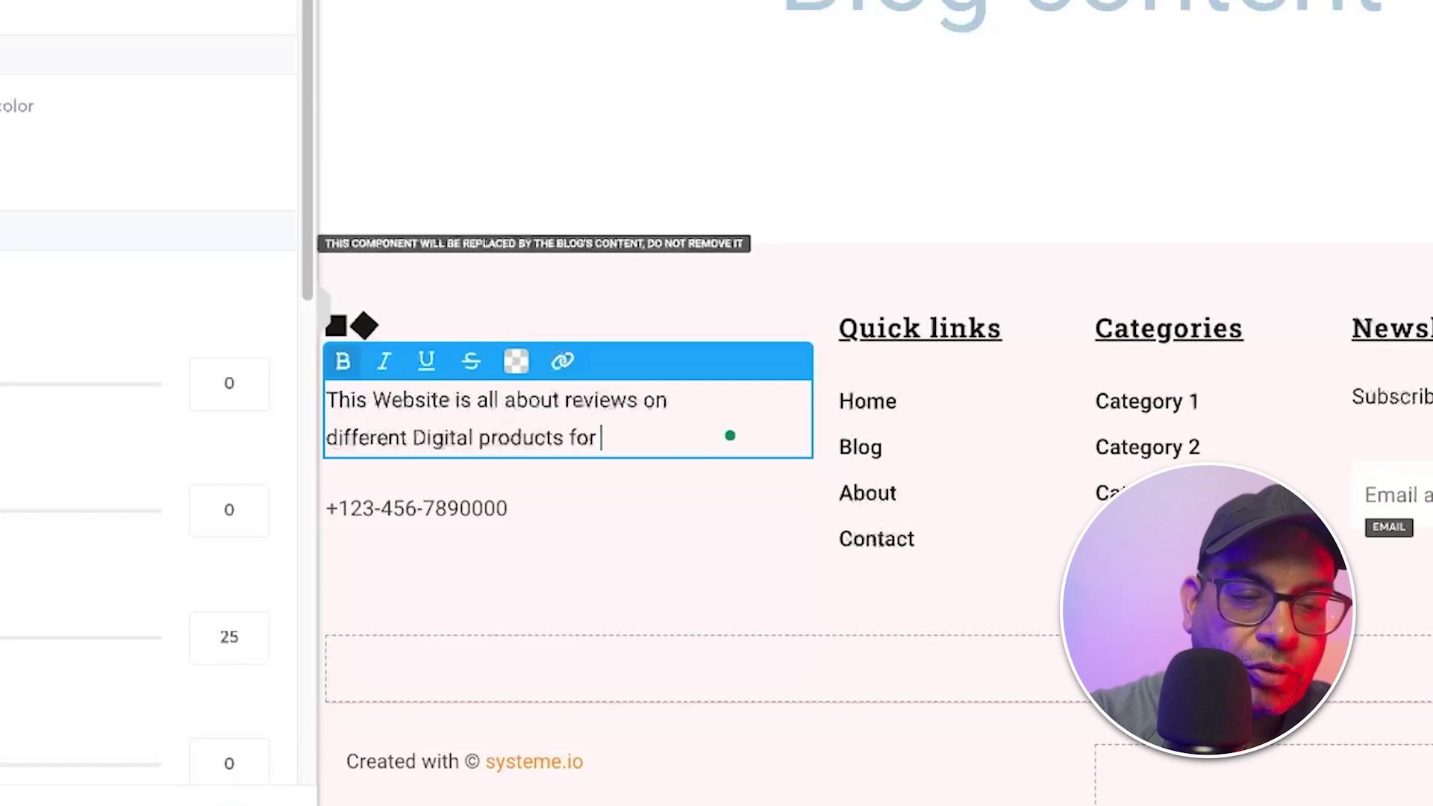
pyautogui.write('t')
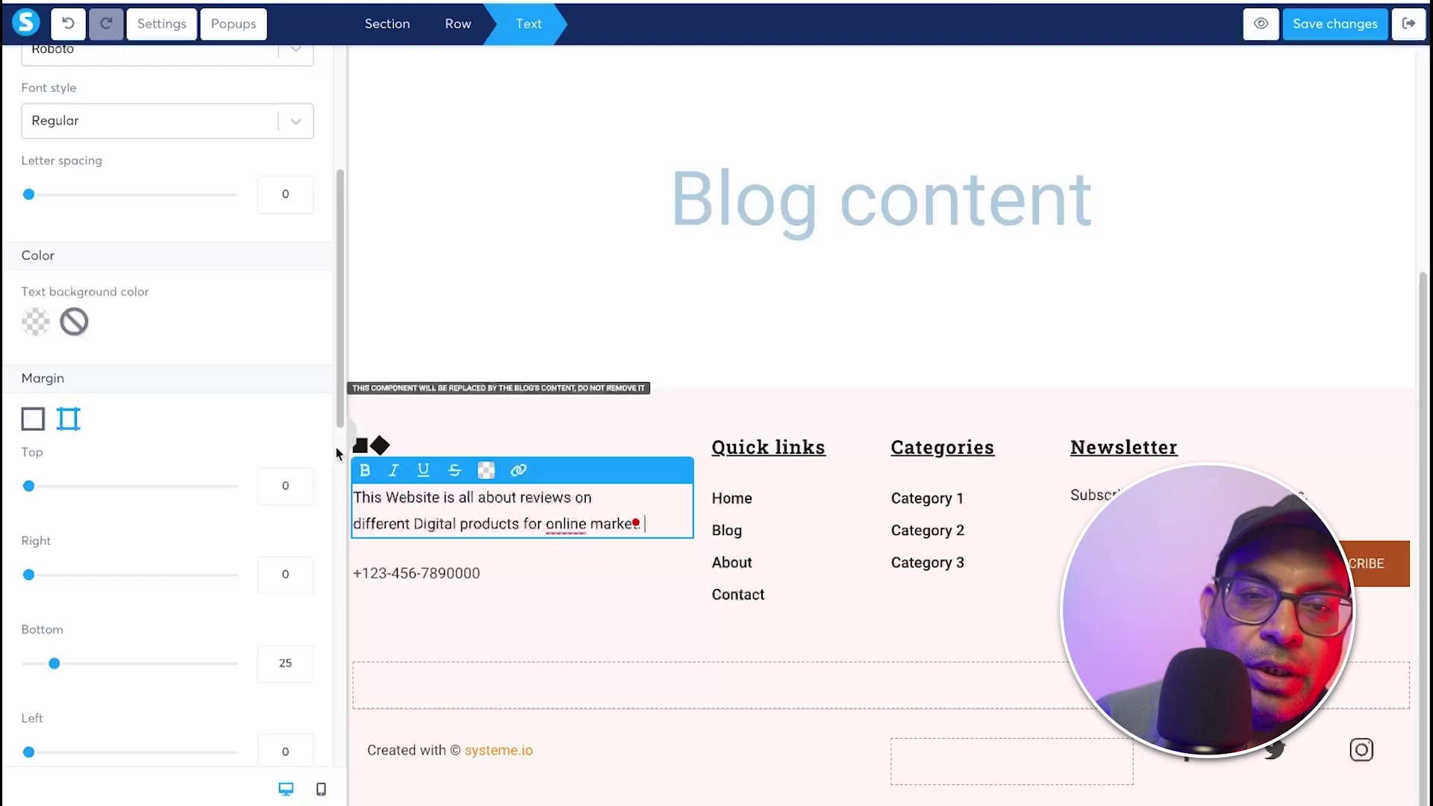
# Step: Accept Grammarly's 'the online' fix, keep the footer text left-aligned, and deselect it
pyautogui.doubleClick(388, 496)
pyautogui.click(566, 524)
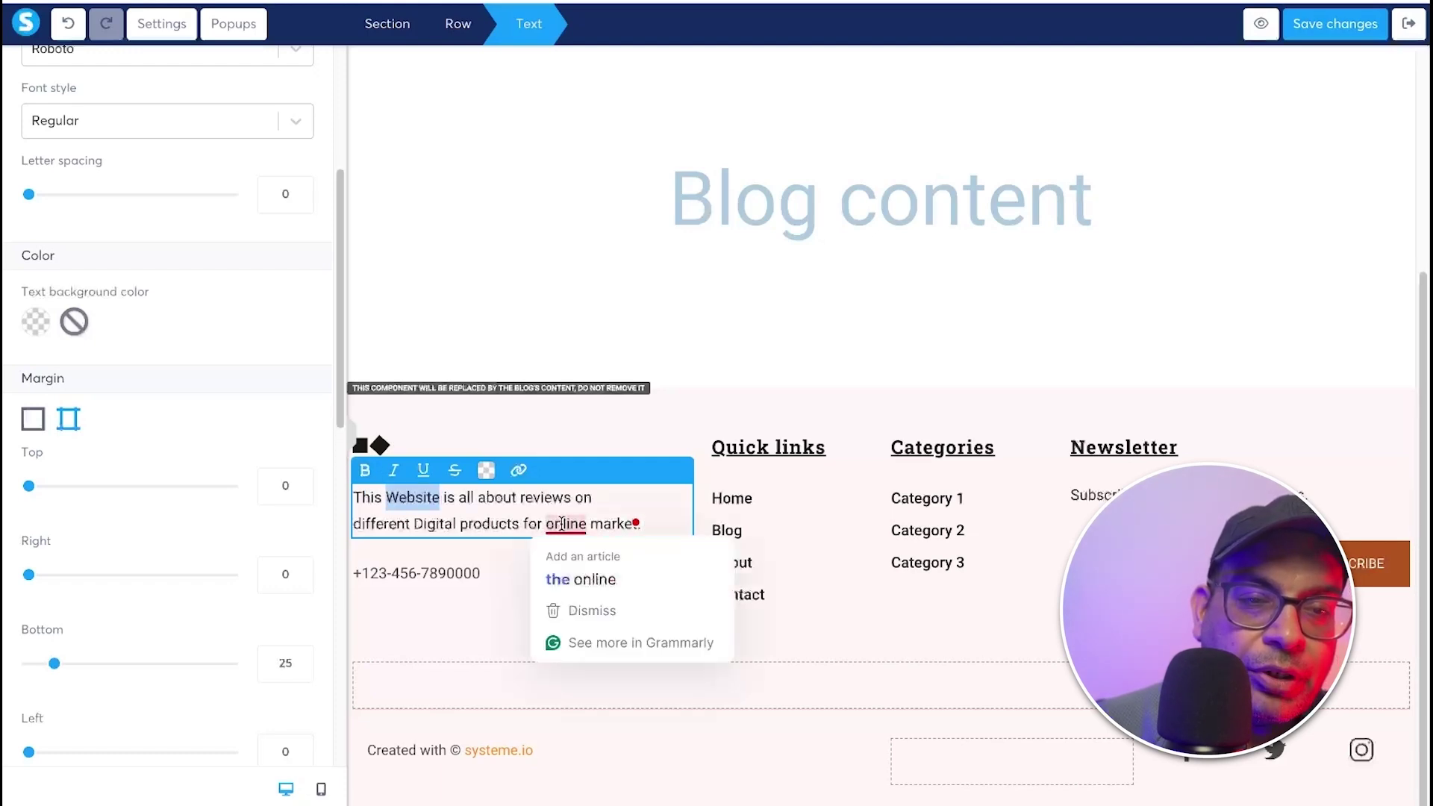
pyautogui.click(565, 576)
pyautogui.scroll(-8, 342, 338)
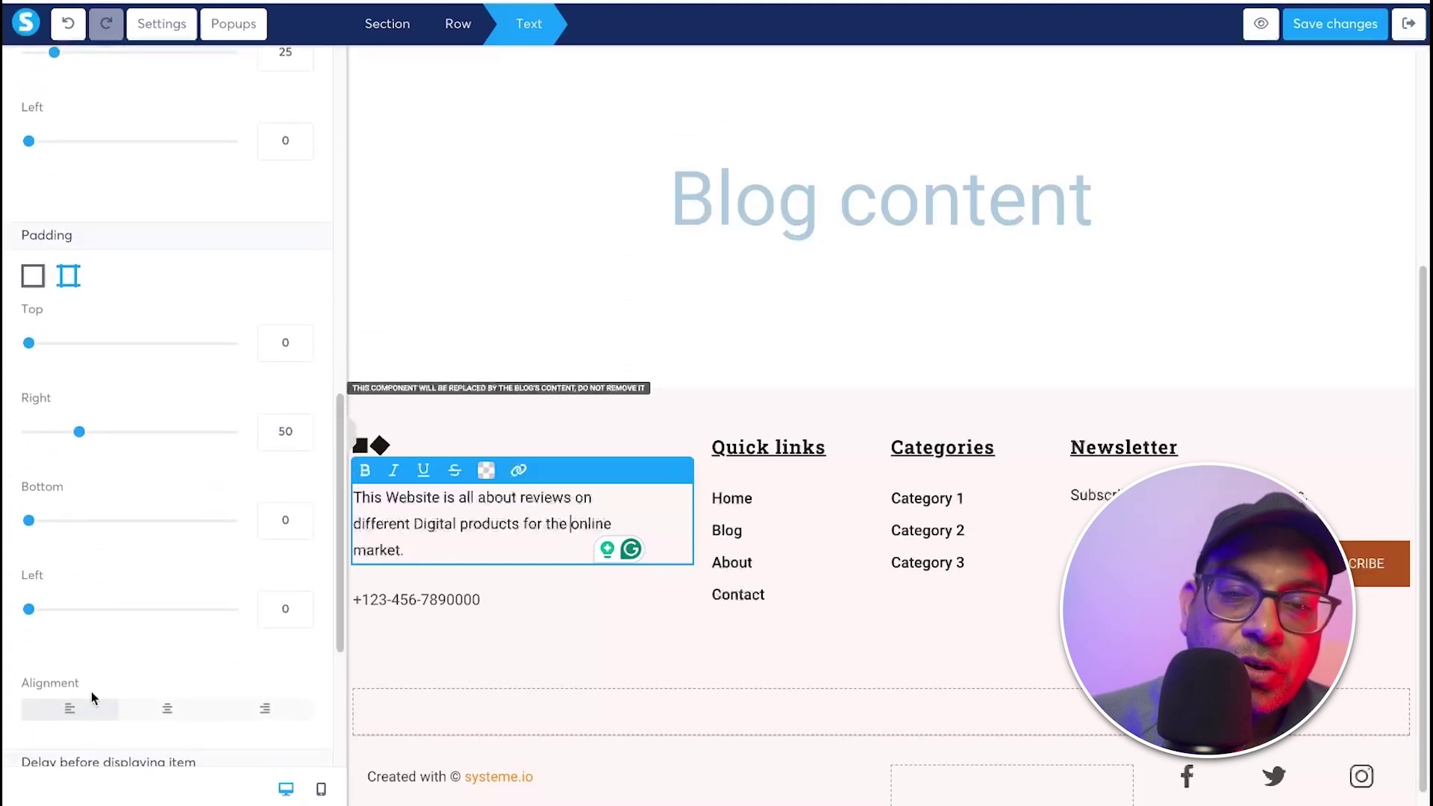
pyautogui.scroll(-4, 341, 463)
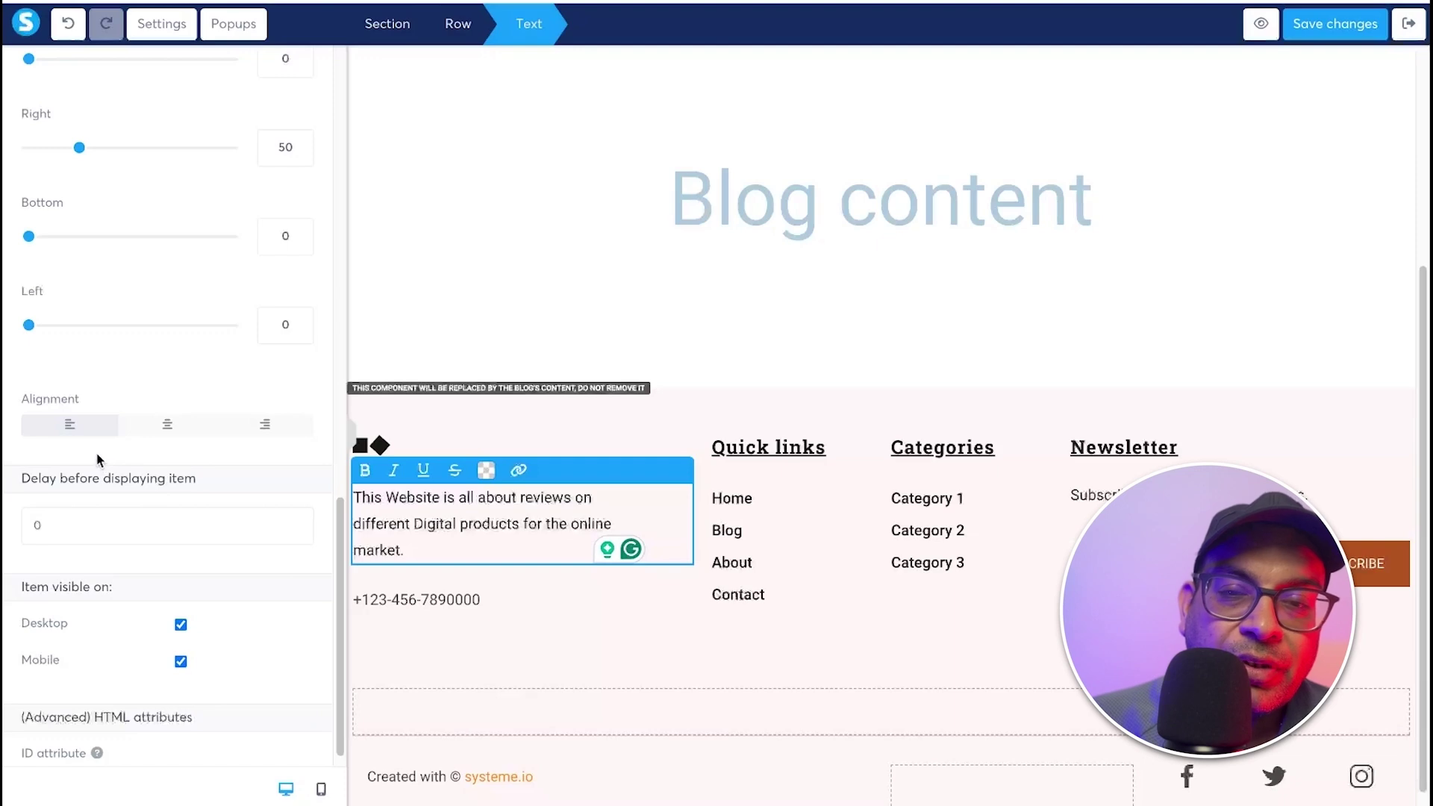
pyautogui.click(166, 424)
pyautogui.click(69, 424)
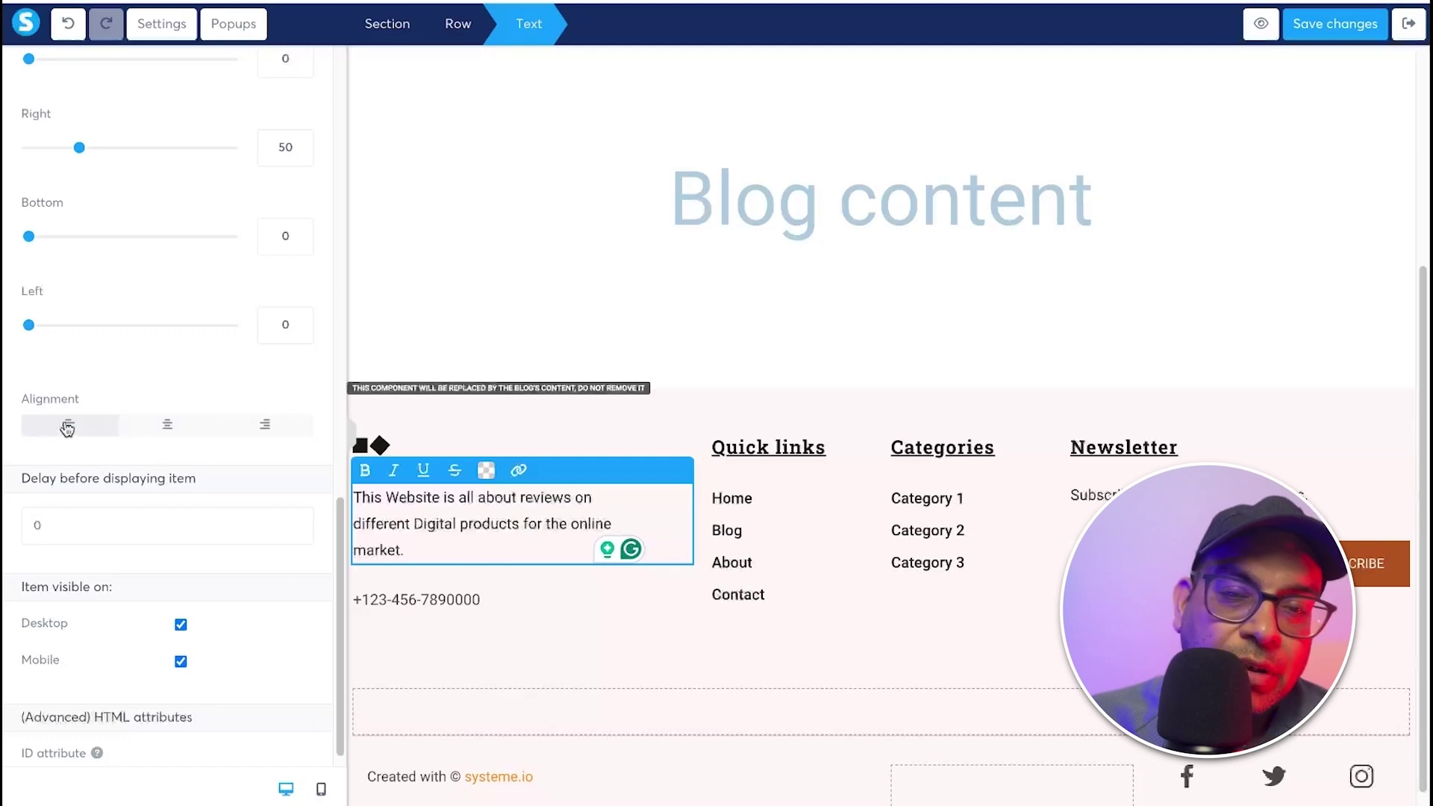
pyautogui.scroll(-1, 198, 570)
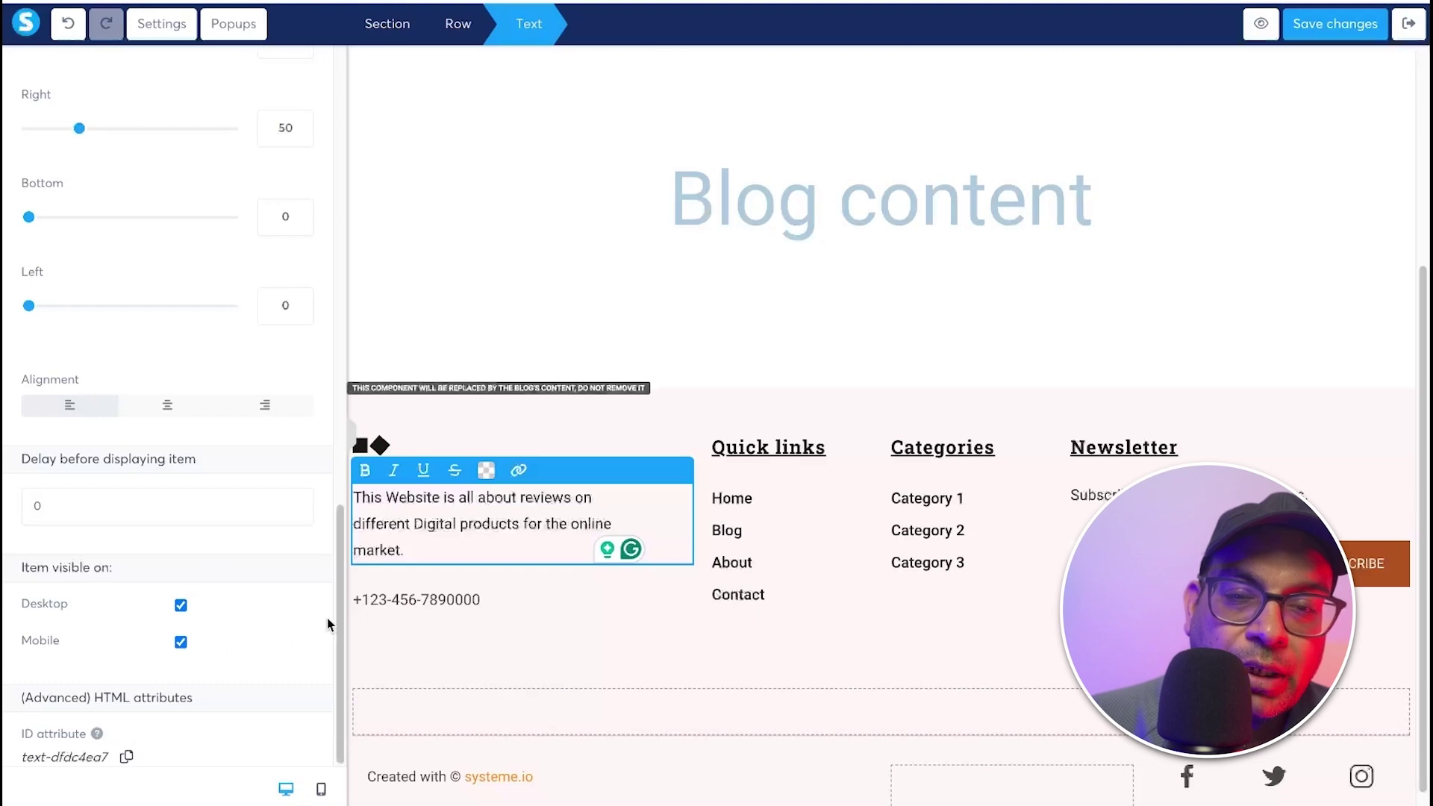
pyautogui.scroll(1, 328, 624)
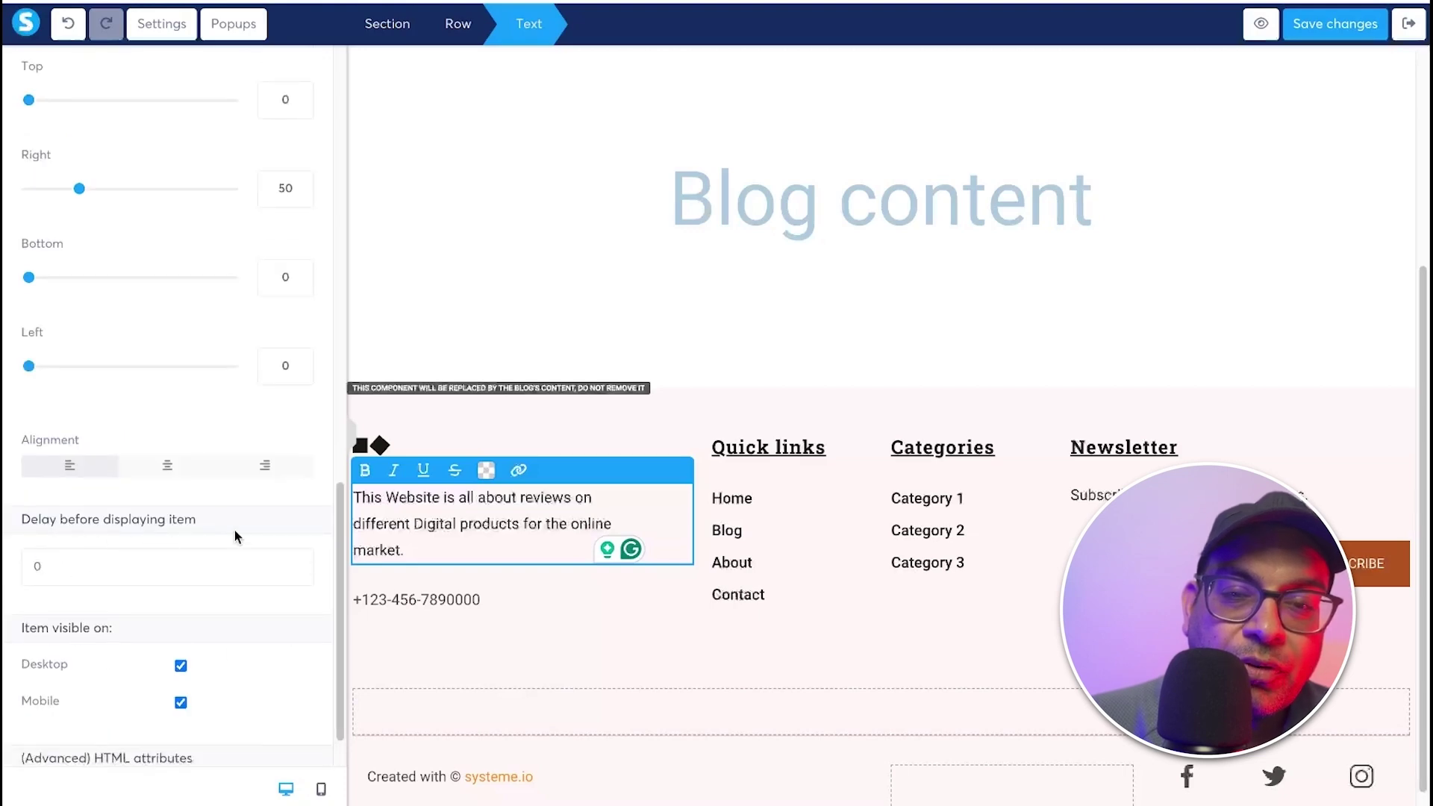
pyautogui.moveTo(345, 545); pyautogui.dragTo(323, 374)
pyautogui.click(522, 642)
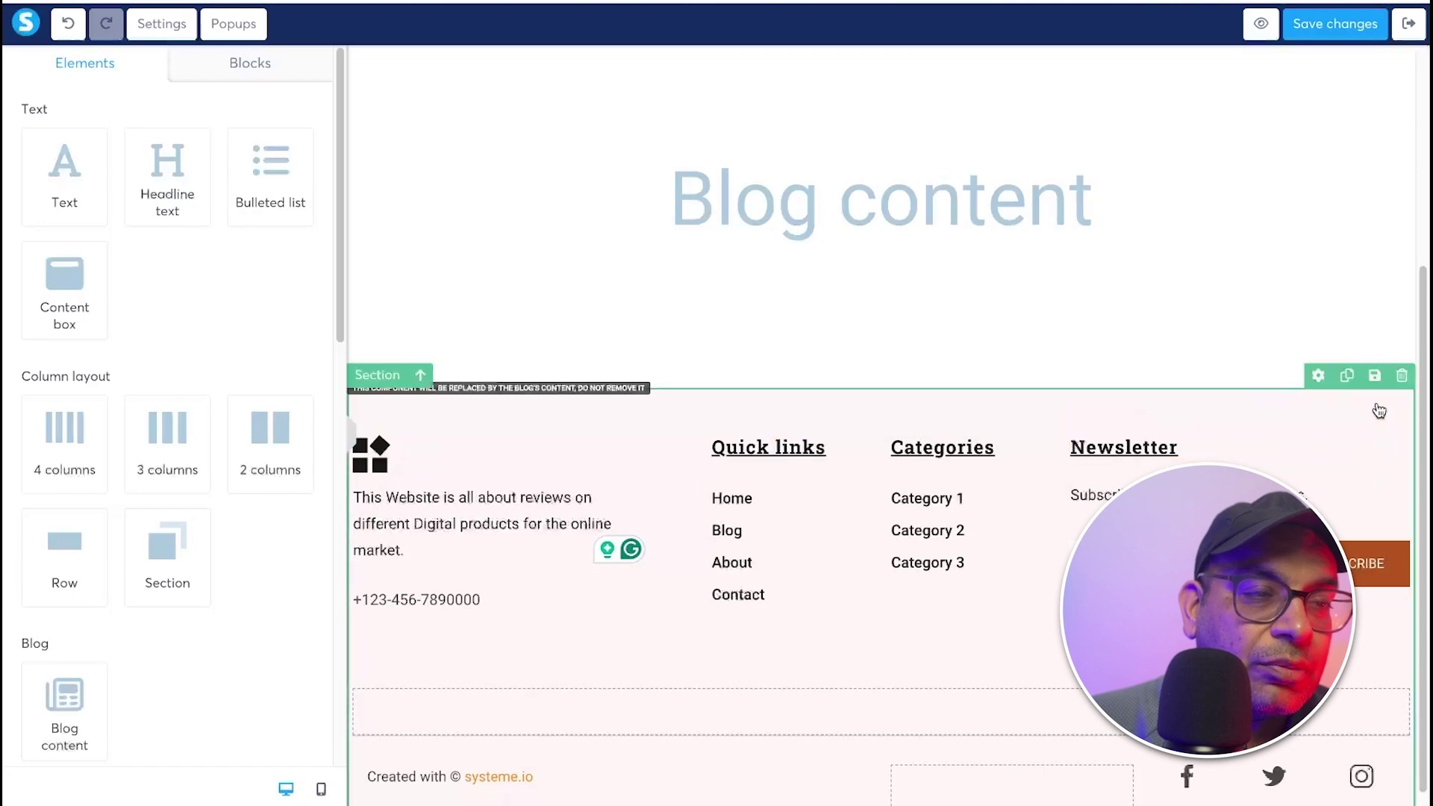
# Step: Save the blog layout, exit to Blogs > Pages, and open the About page
pyautogui.scroll(-1, 1404, 380)
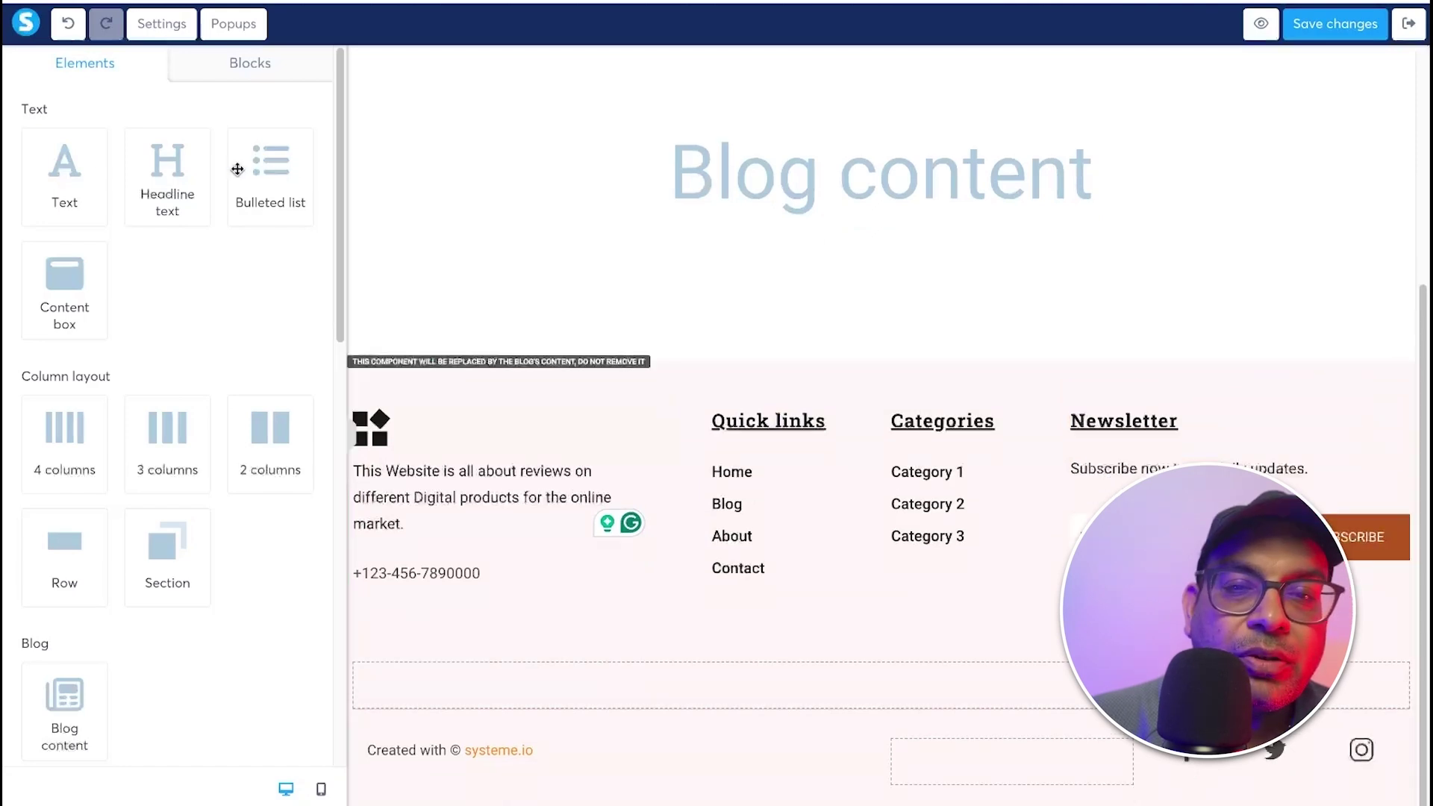
pyautogui.scroll(5, 1362, 450)
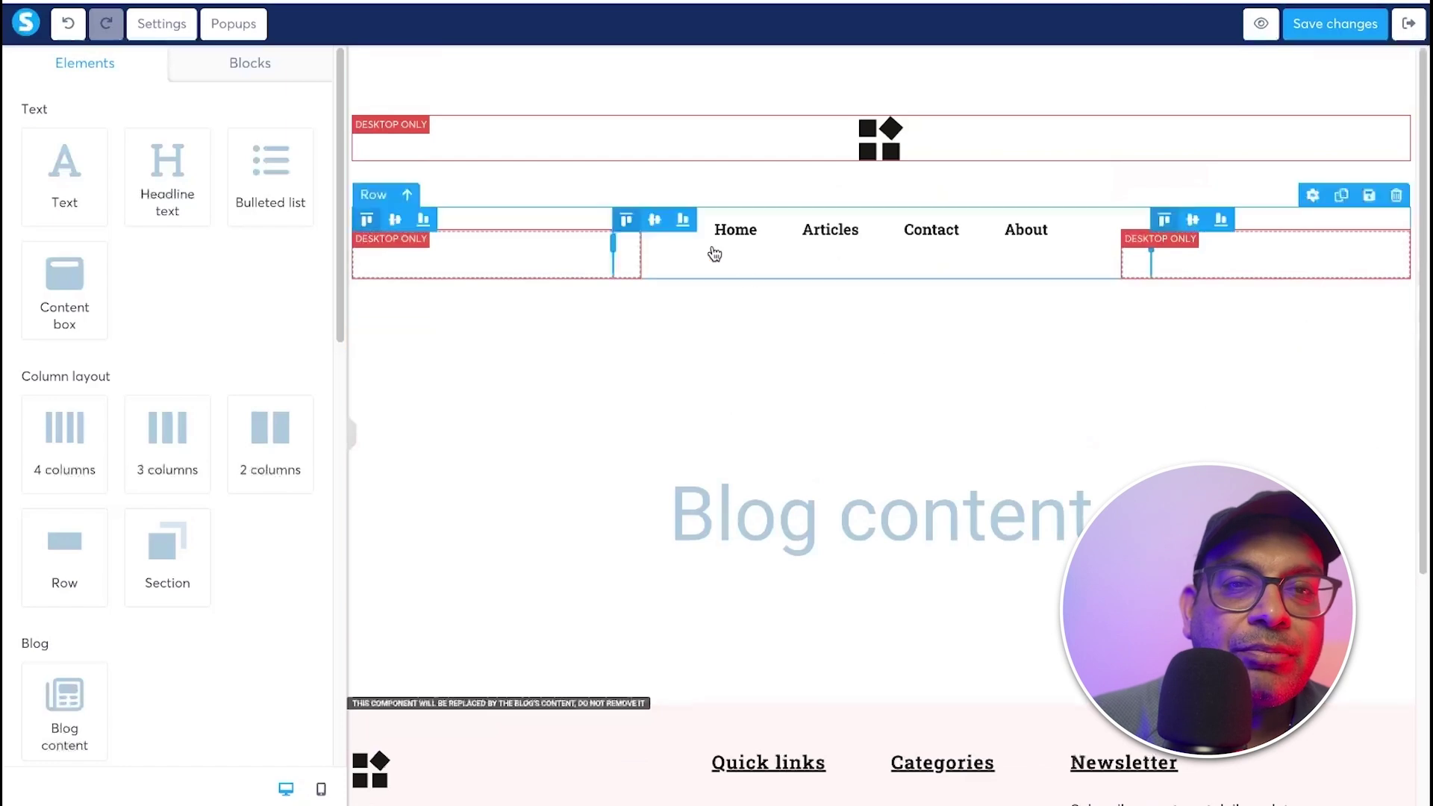
pyautogui.click(1335, 23)
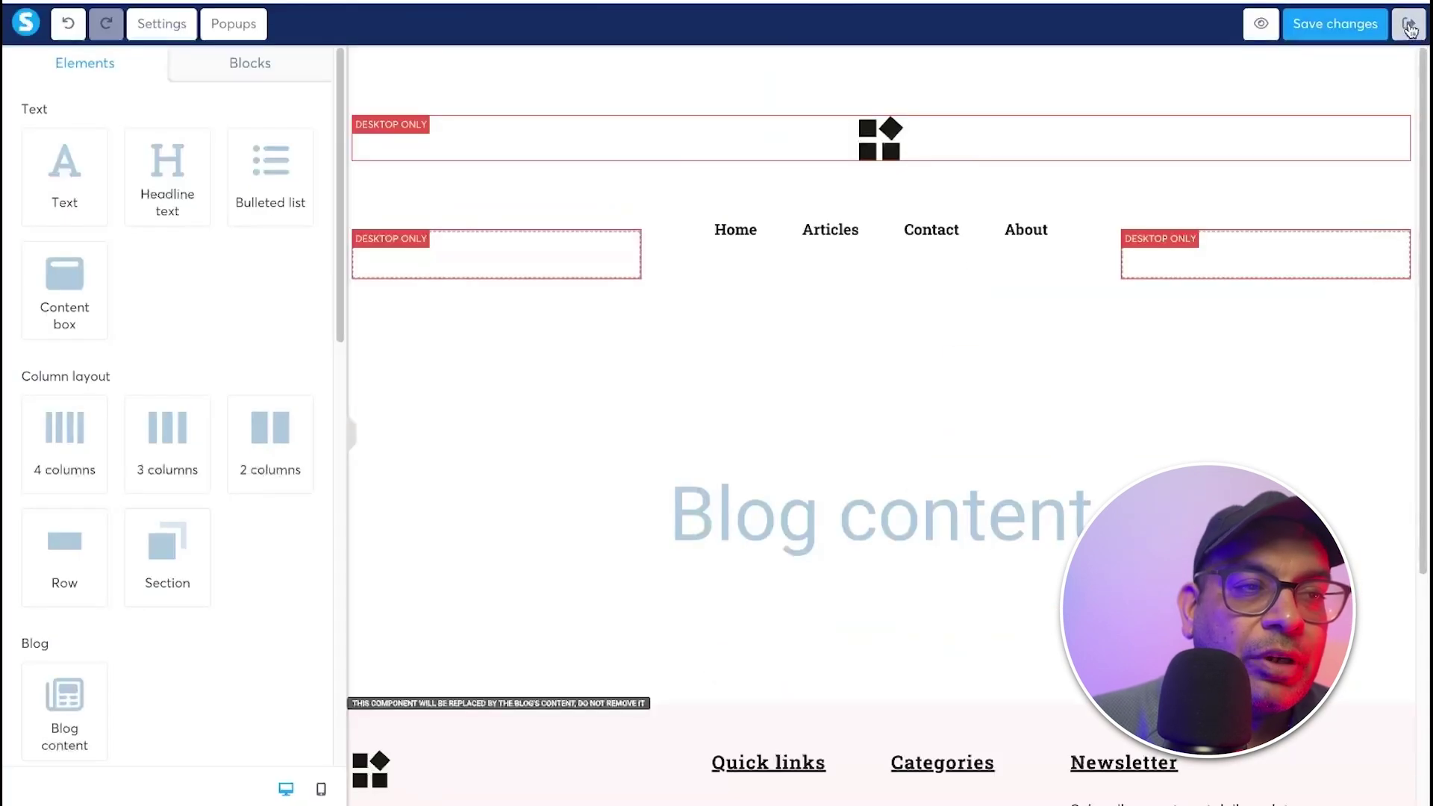
pyautogui.click(1409, 26)
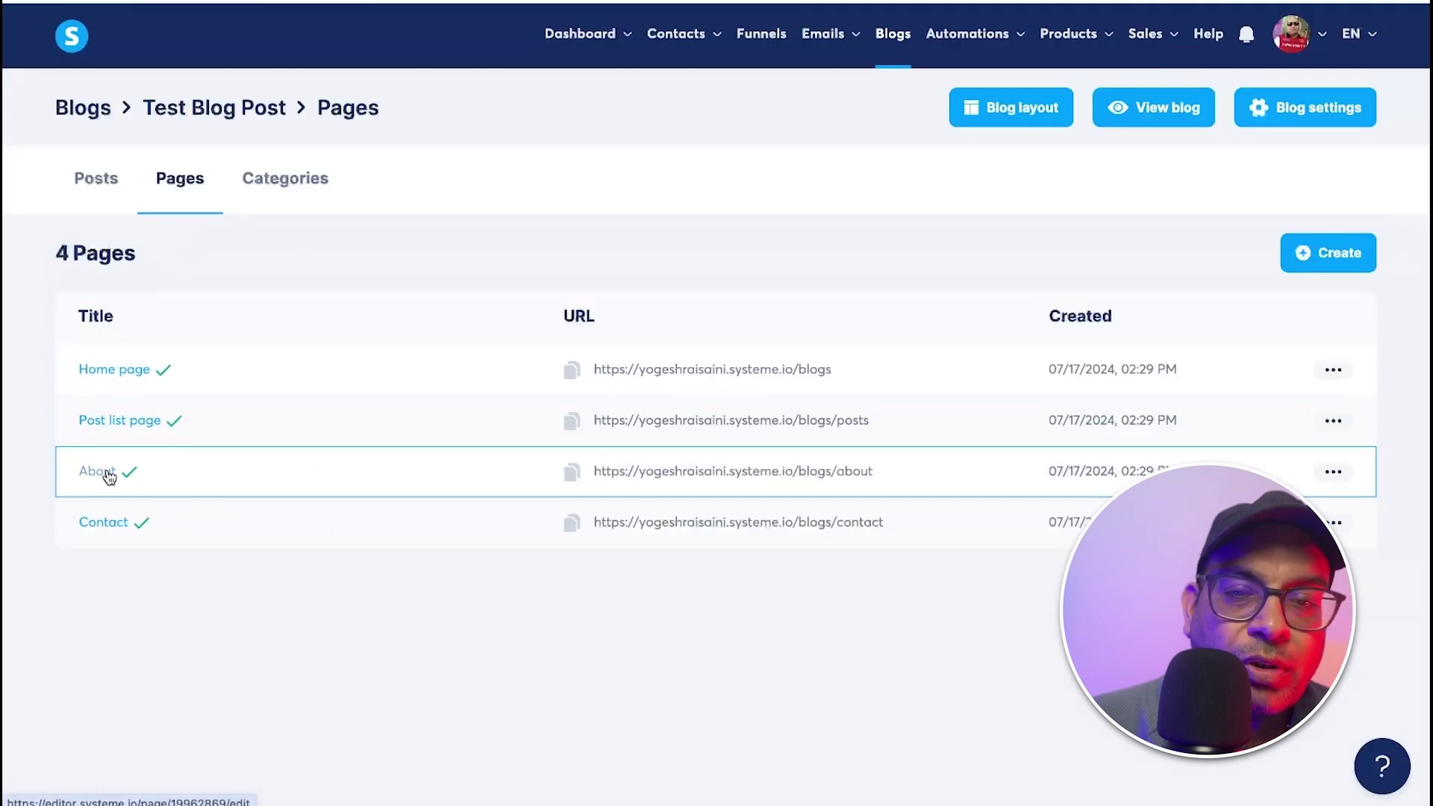
pyautogui.click(104, 471)
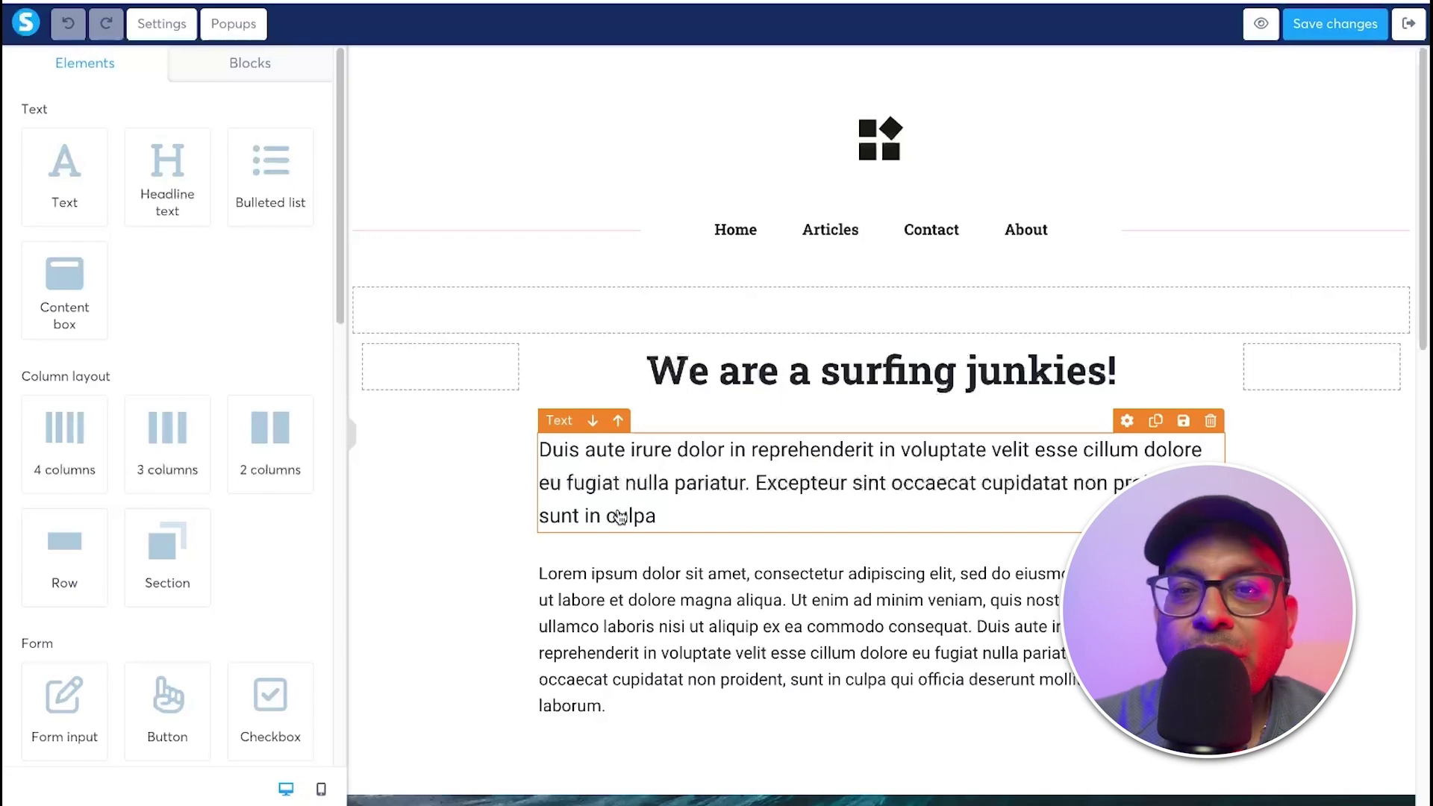
pyautogui.moveTo(340, 295); pyautogui.dragTo(338, 244)
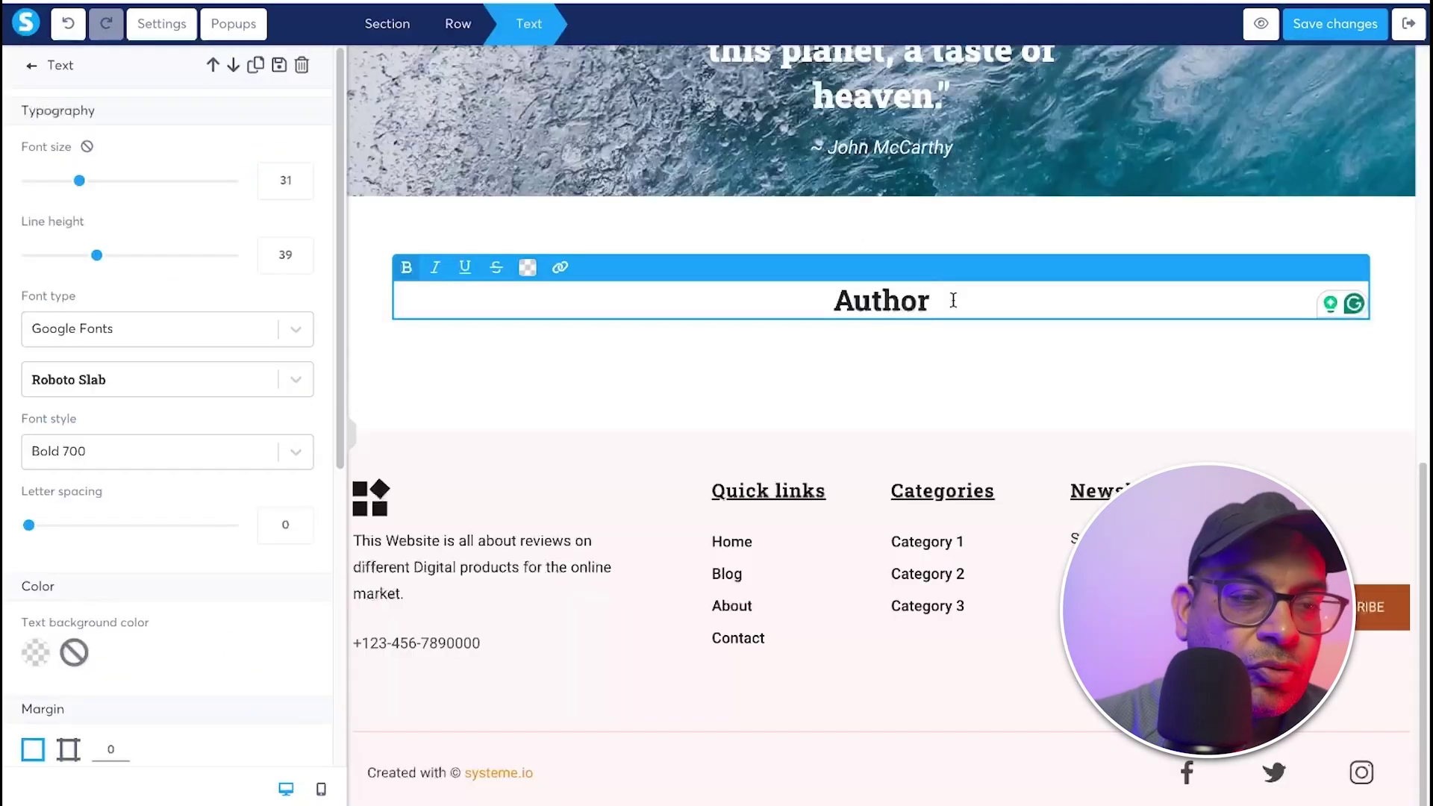
# Step: Add an empty line below the Author heading and save the About page
pyautogui.press('Return')
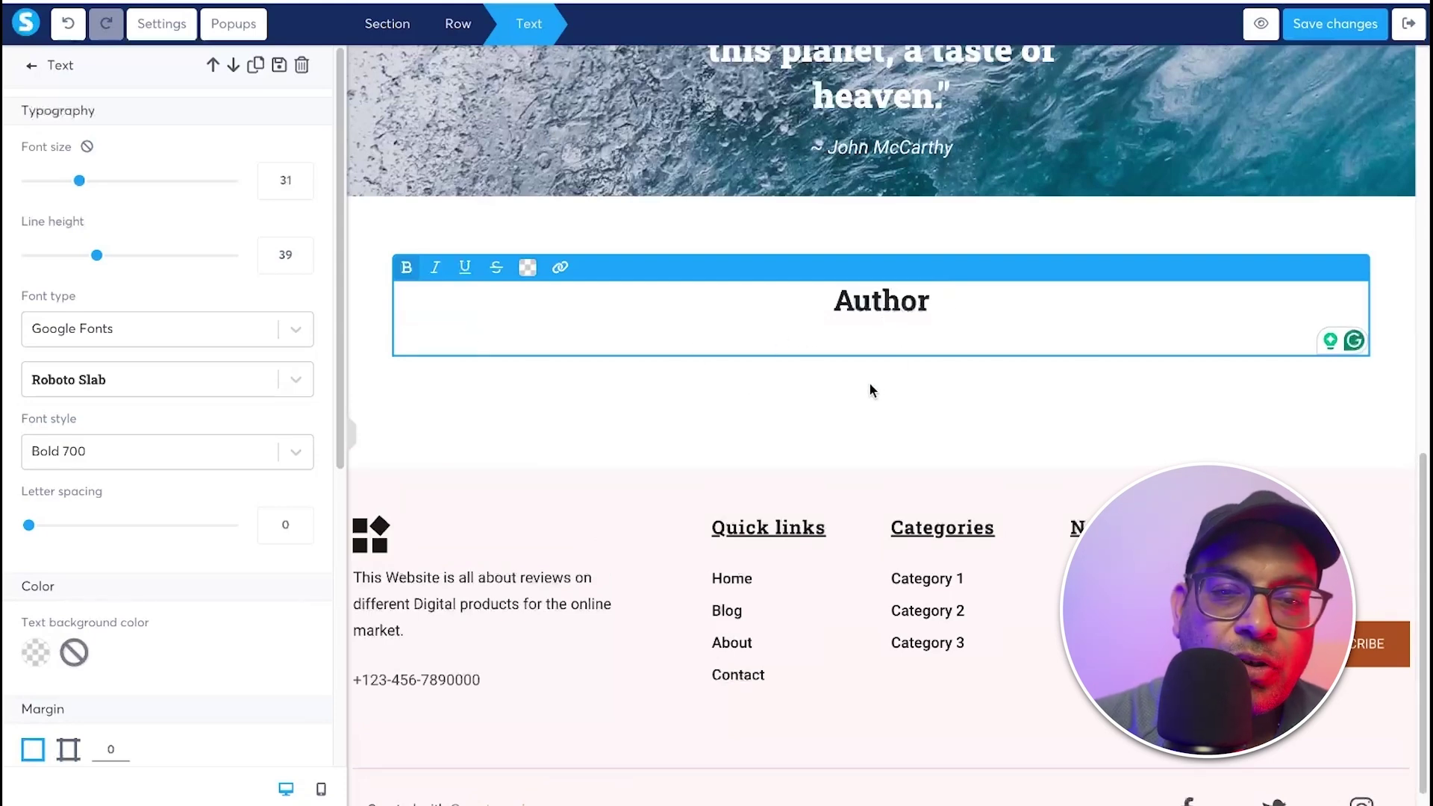
pyautogui.click(1323, 24)
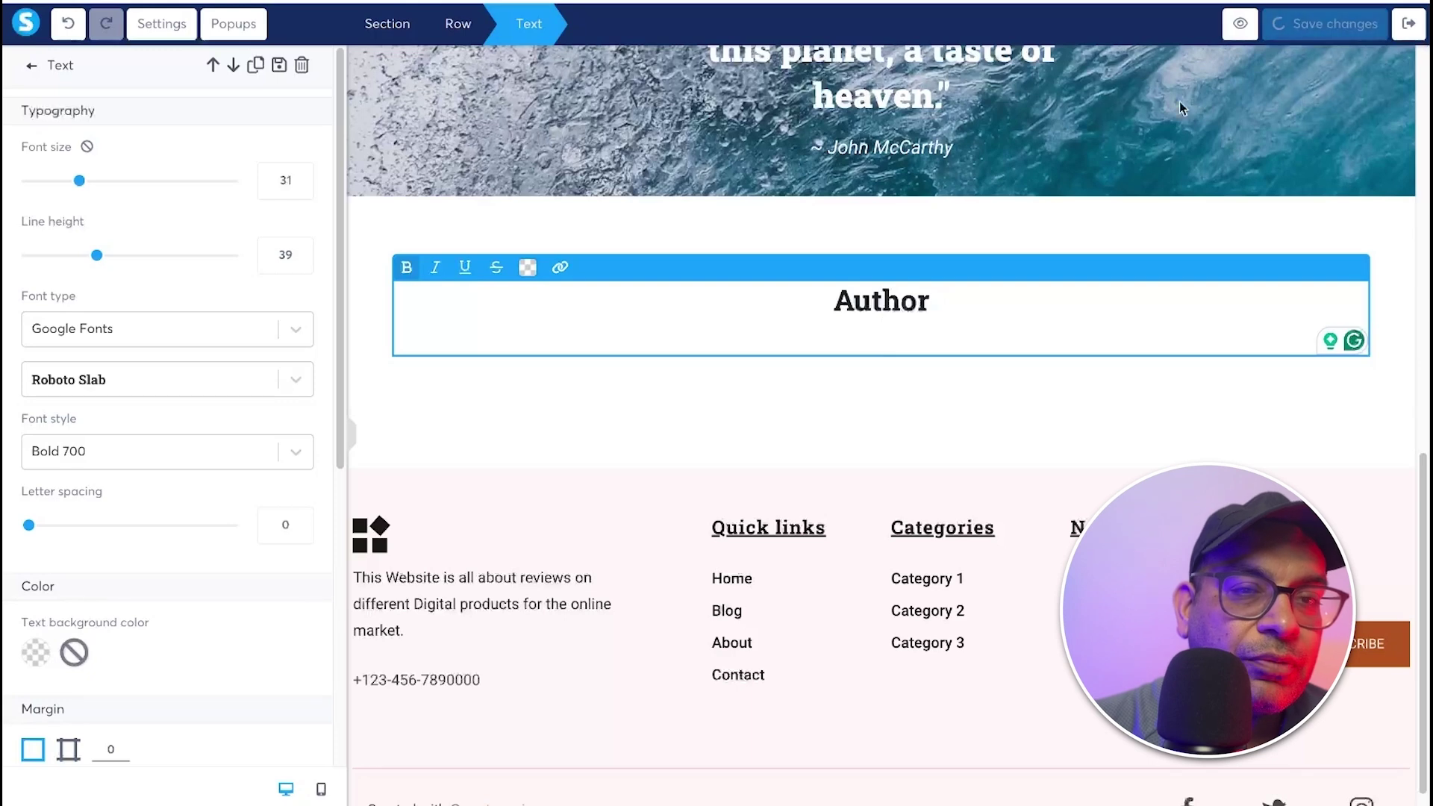
pyautogui.click(33, 71)
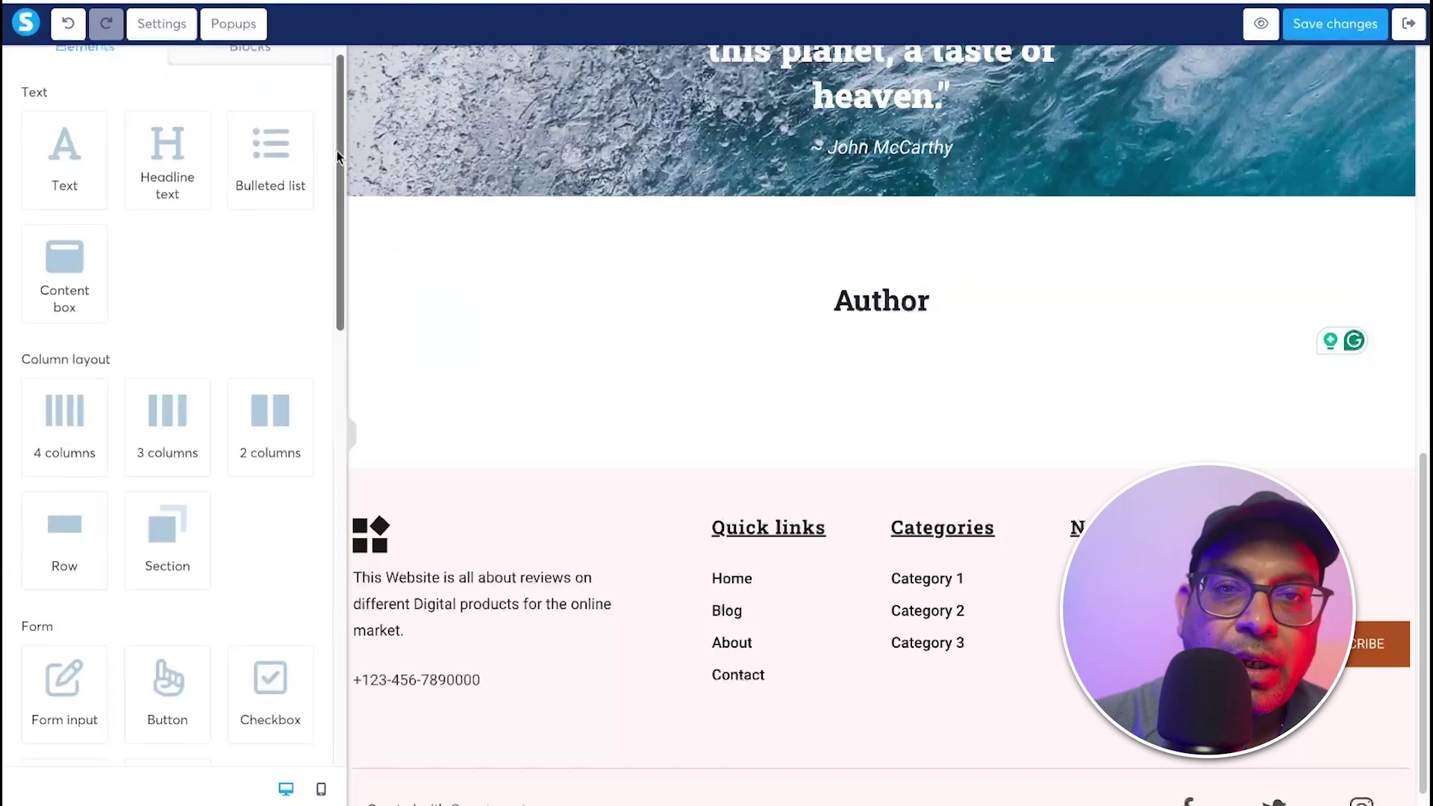
# Step: Add an image below Author, resize it, and set per-side margins
pyautogui.moveTo(337, 146); pyautogui.dragTo(337, 270)
pyautogui.moveTo(339, 395); pyautogui.dragTo(343, 585)
pyautogui.moveTo(65, 485); pyautogui.dragTo(844, 409)
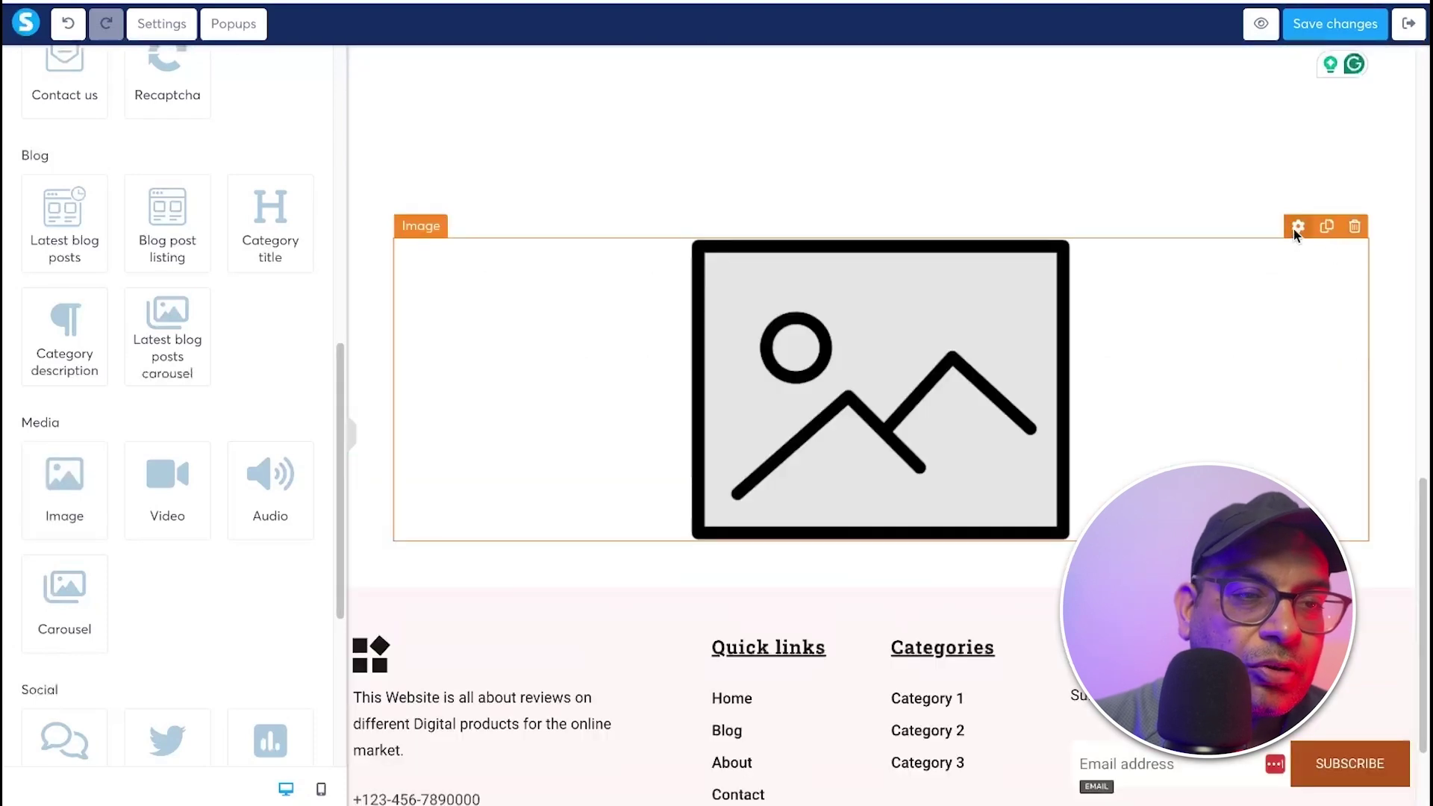
pyautogui.click(1298, 228)
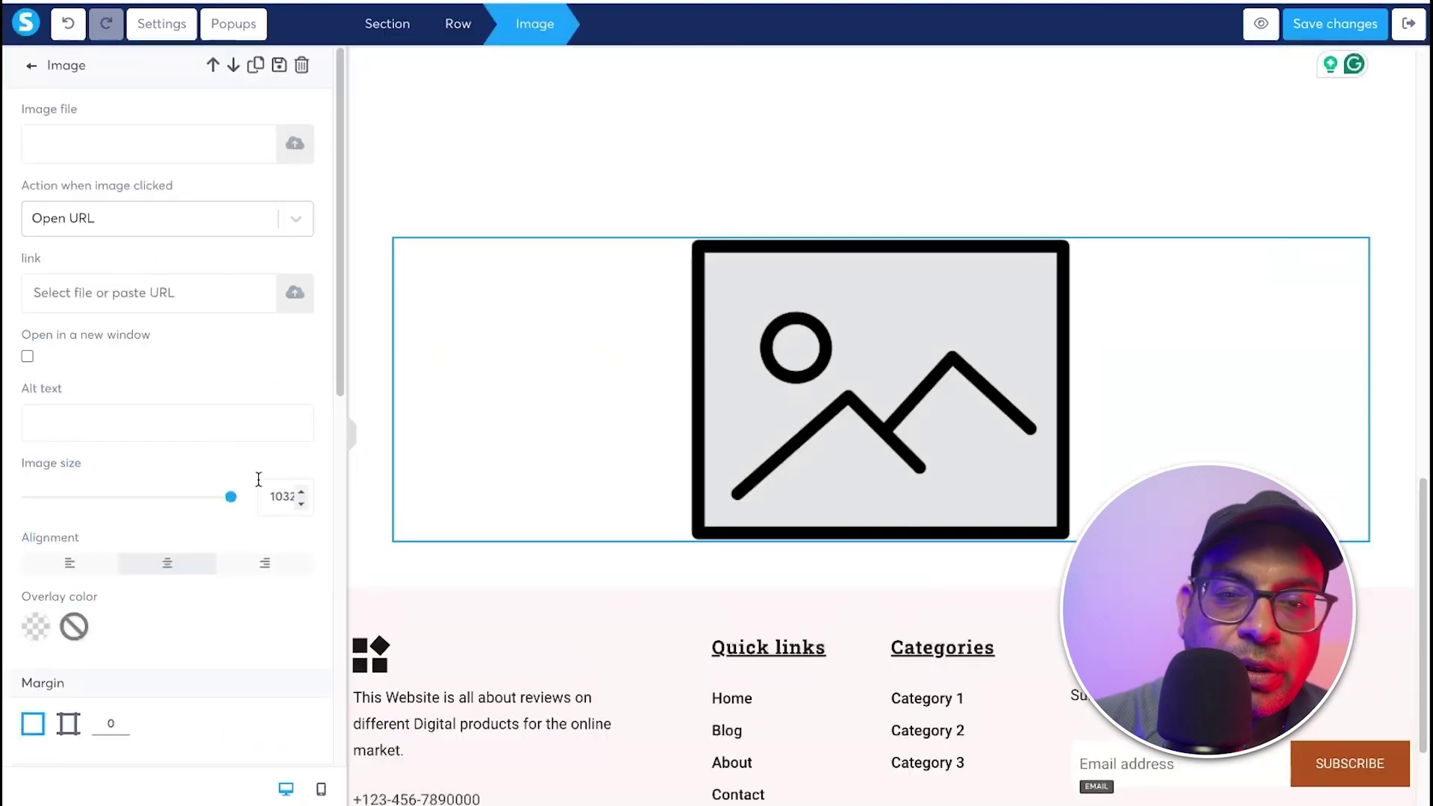
pyautogui.moveTo(230, 497); pyautogui.dragTo(56, 497)
pyautogui.scroll(-4, 291, 493)
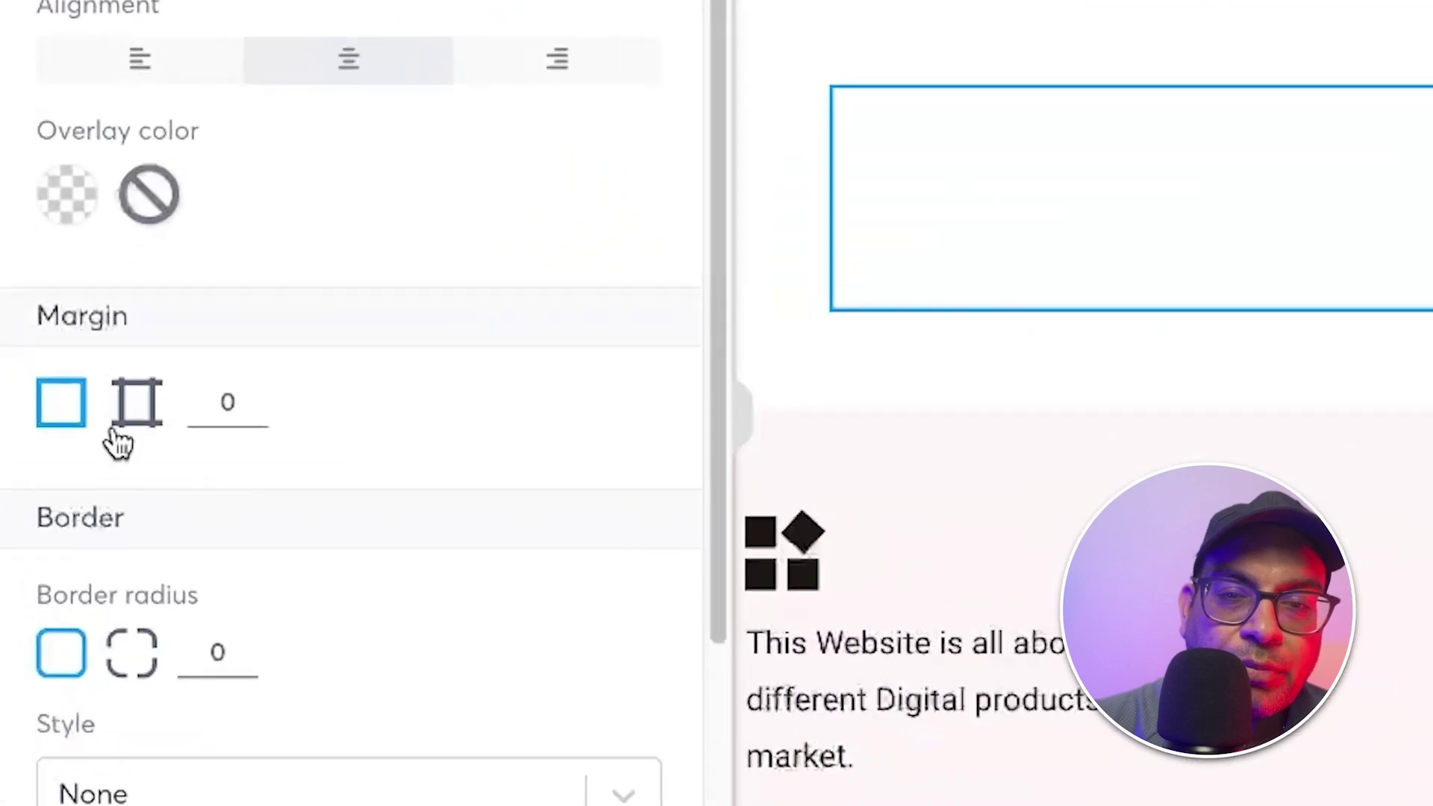
pyautogui.click(127, 417)
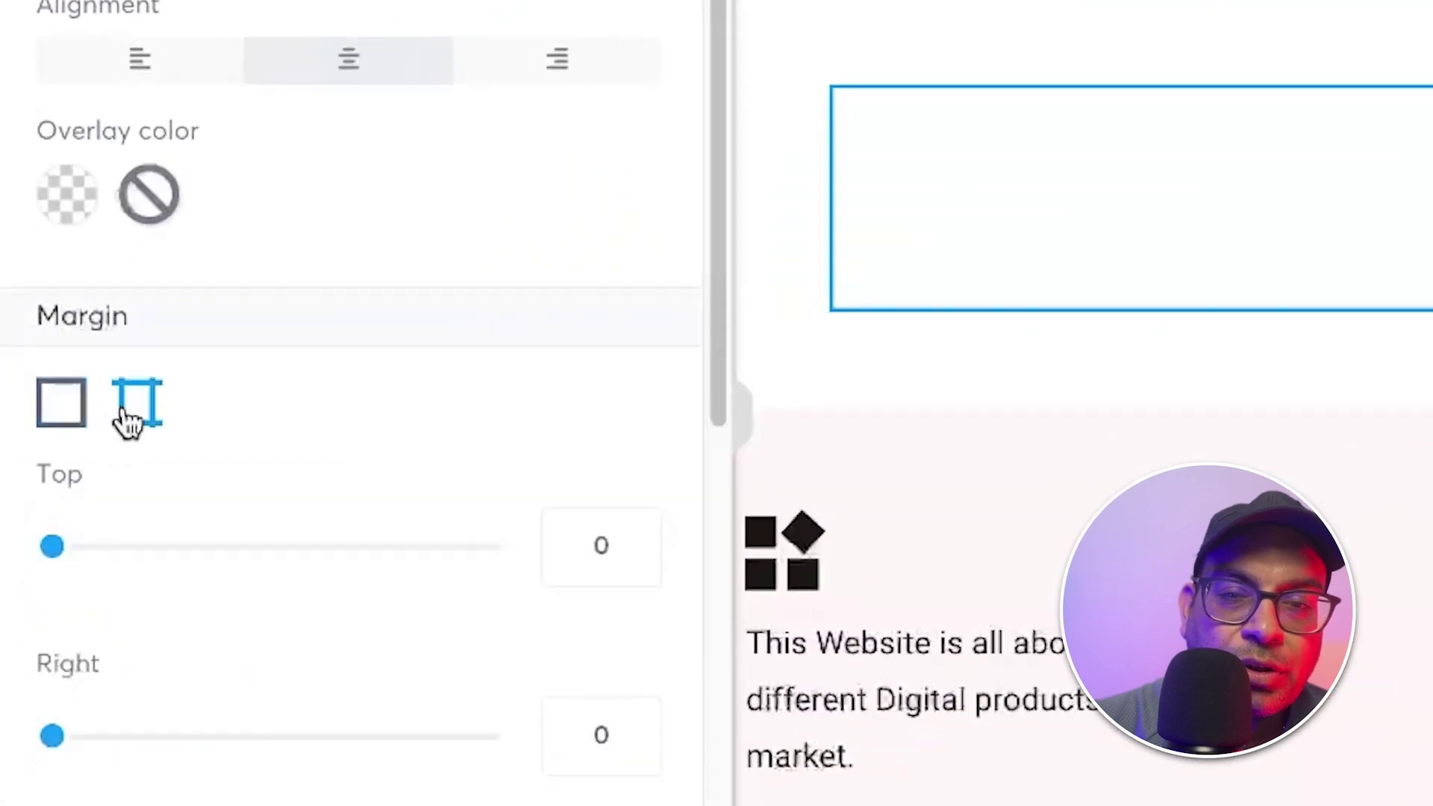
pyautogui.scroll(-4, 593, 587)
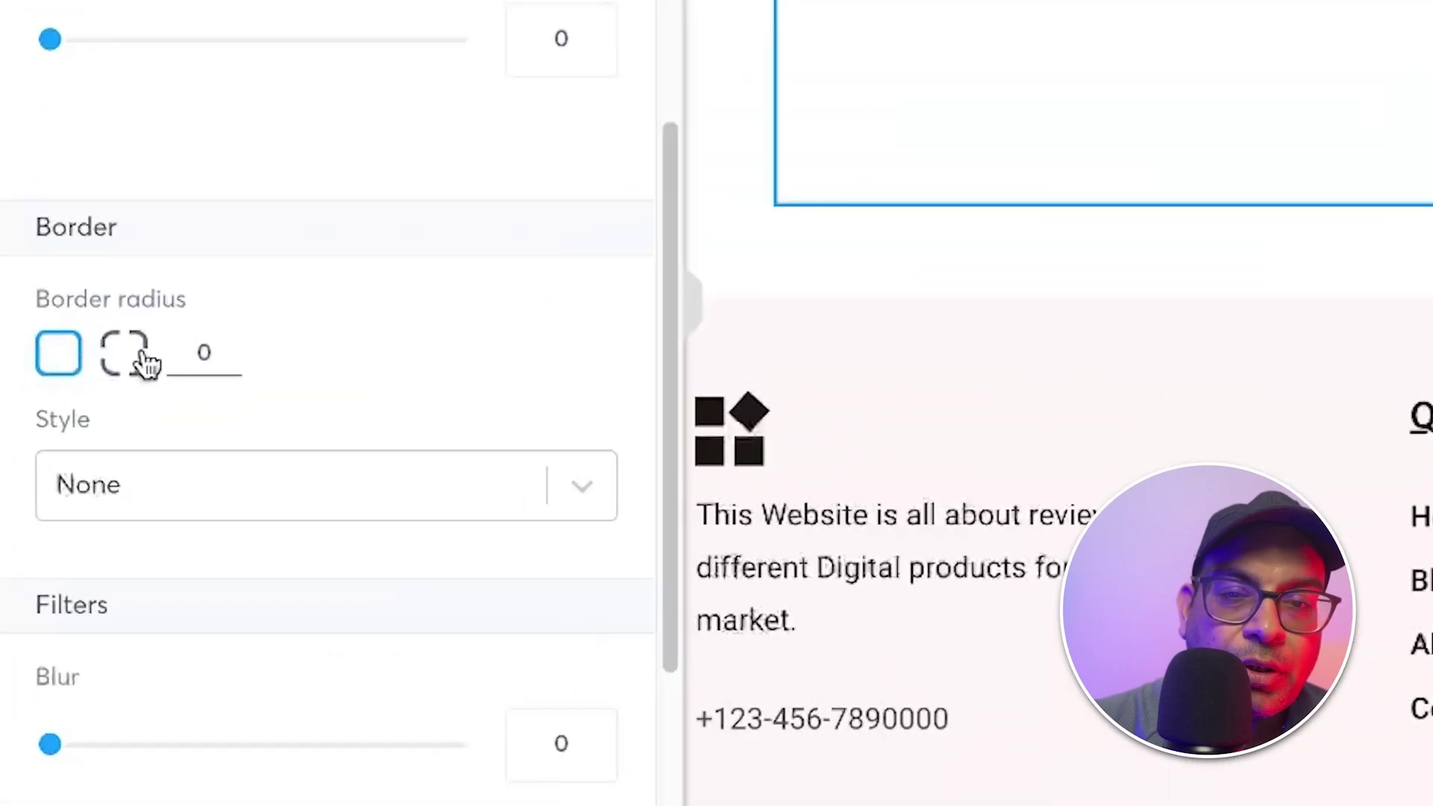
pyautogui.click(587, 485)
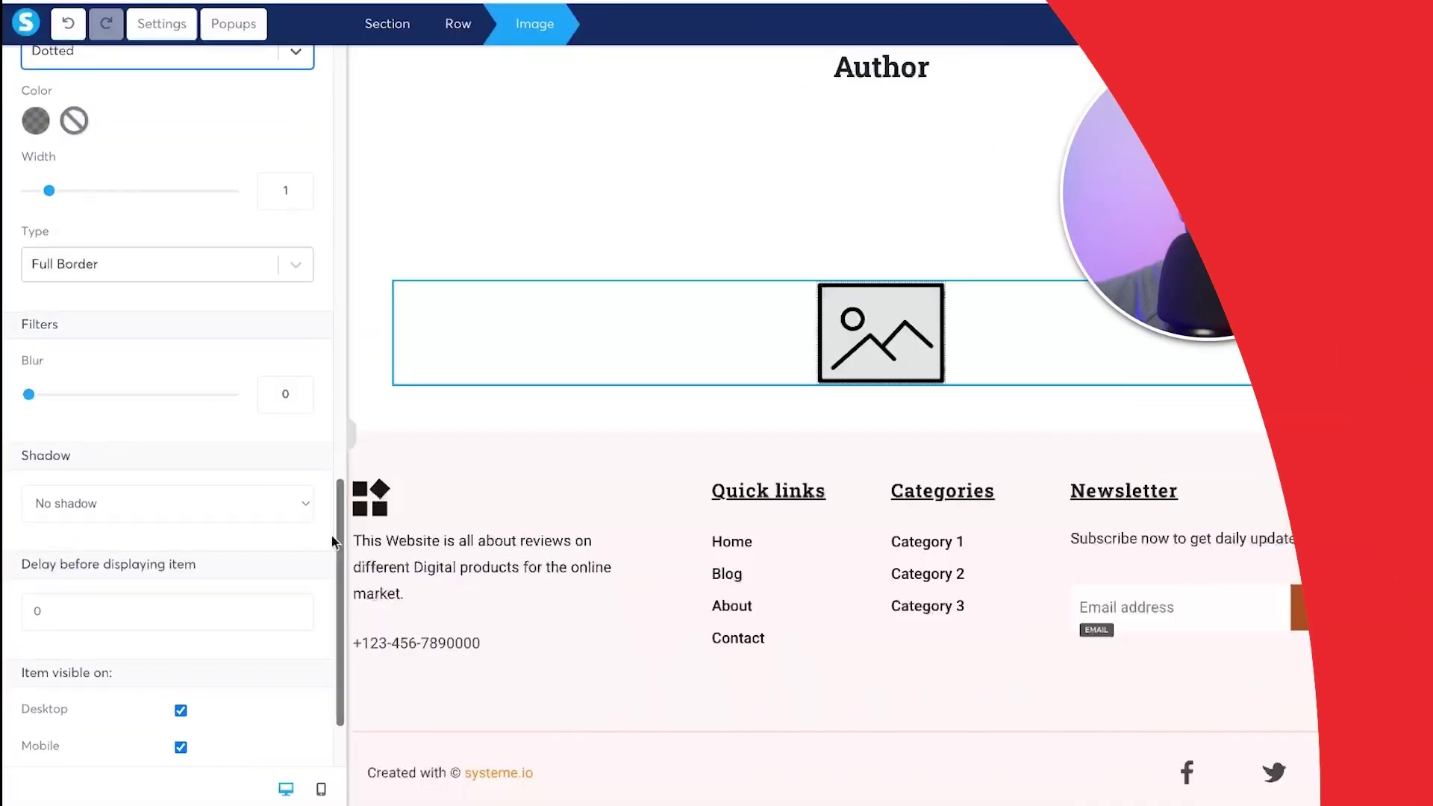
pyautogui.moveTo(331, 536); pyautogui.dragTo(350, 88)
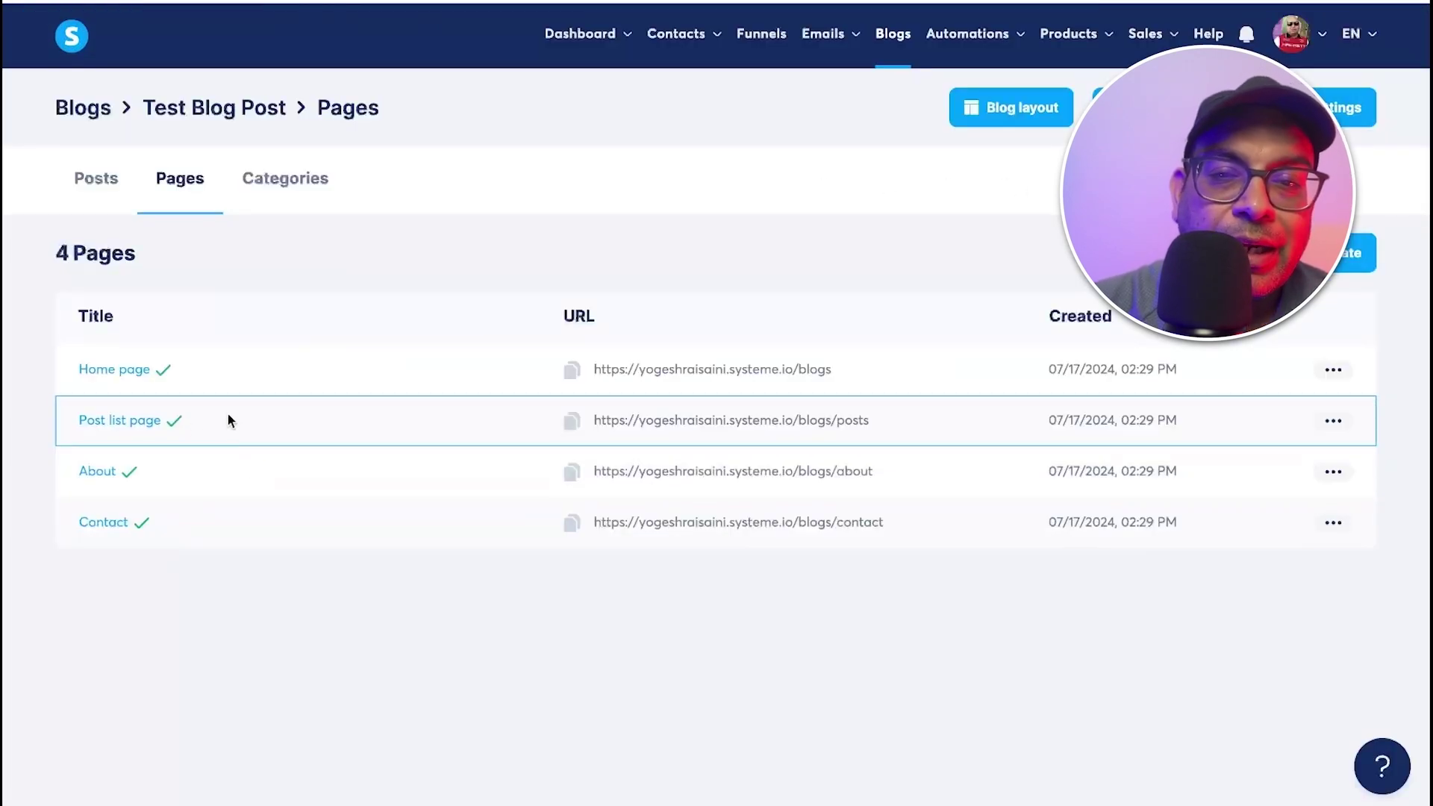
# Step: Rename Category 1 to 'Affiliate Marketing' in its settings
pyautogui.click(1333, 420)
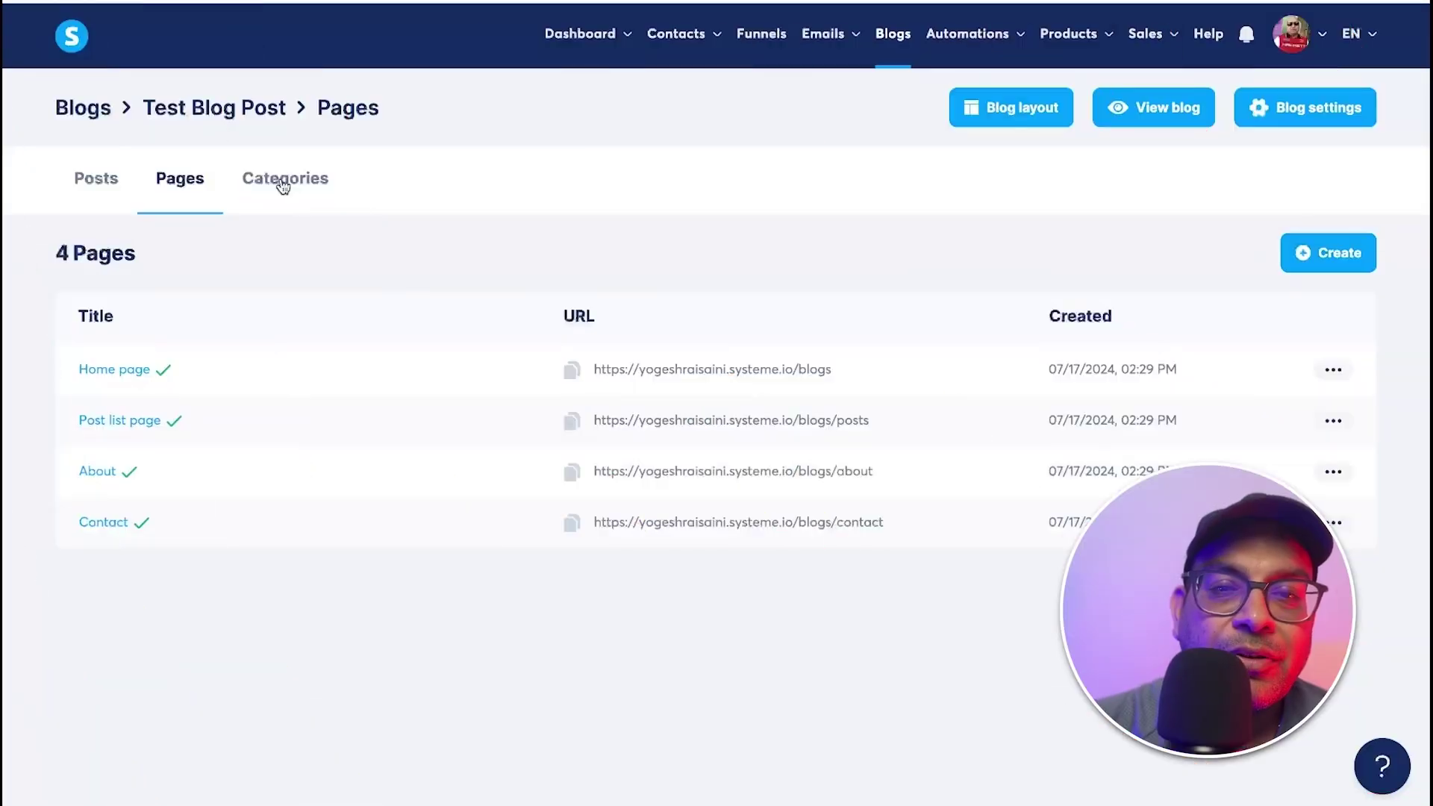
pyautogui.click(282, 181)
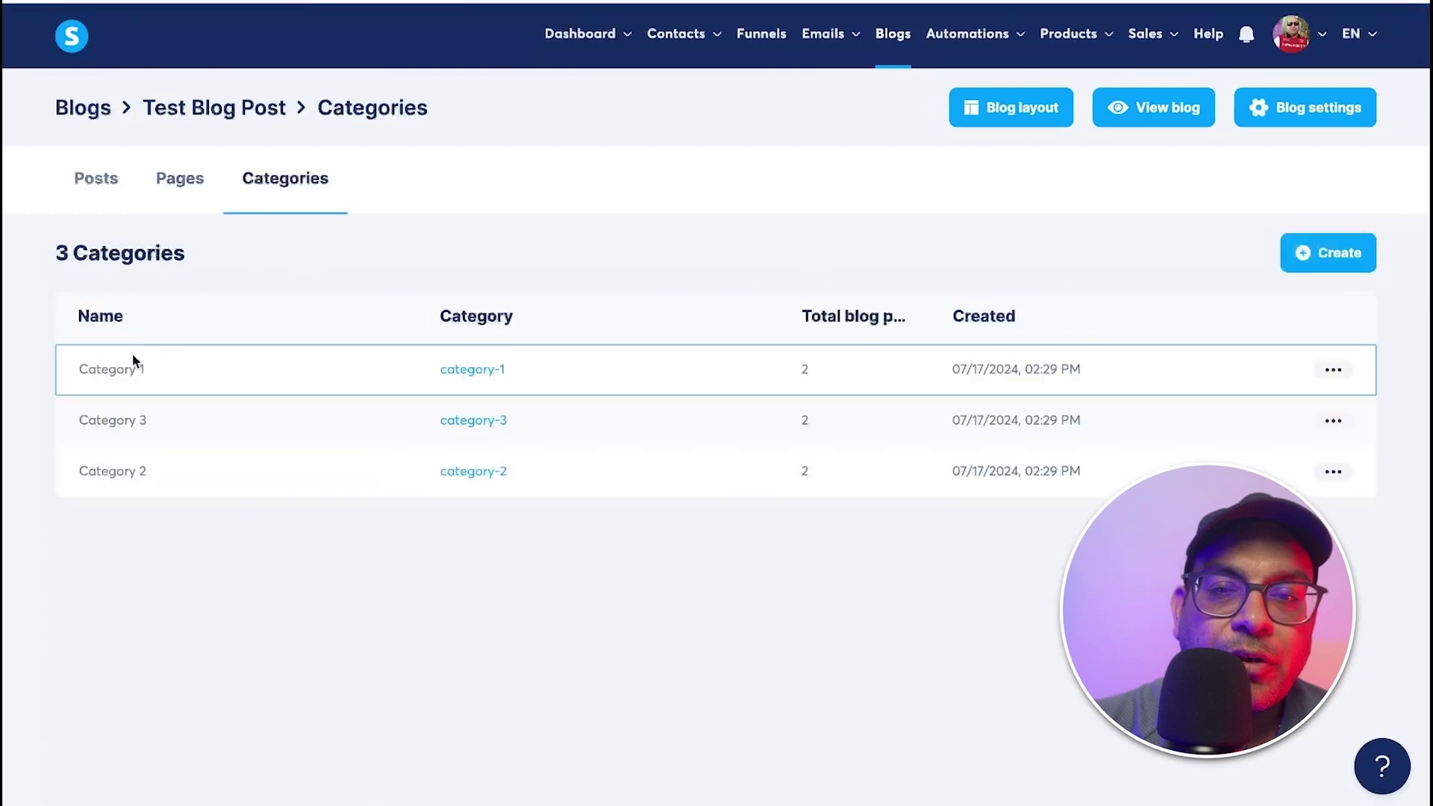
pyautogui.click(1334, 370)
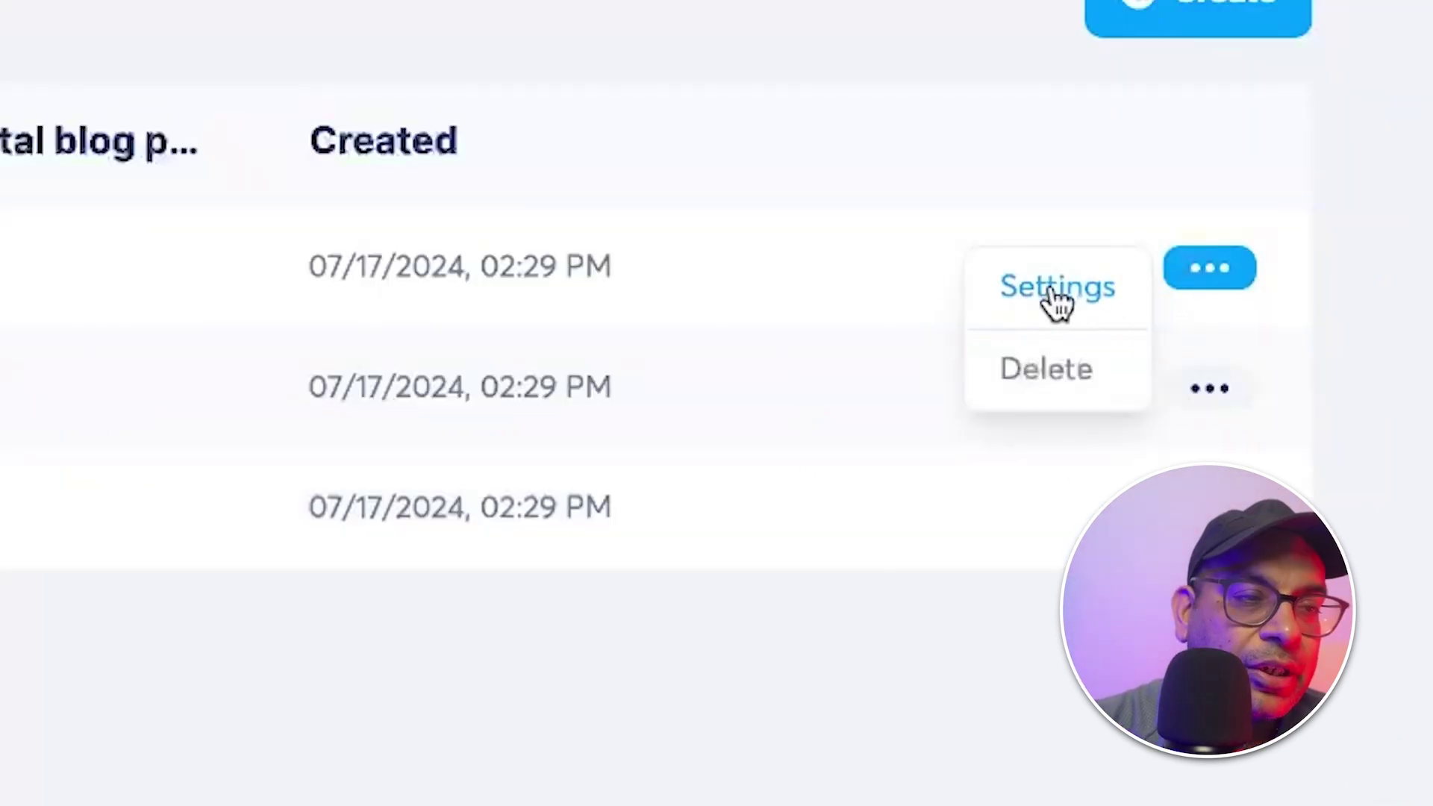
pyautogui.click(1269, 379)
pyautogui.moveTo(494, 196); pyautogui.dragTo(377, 198)
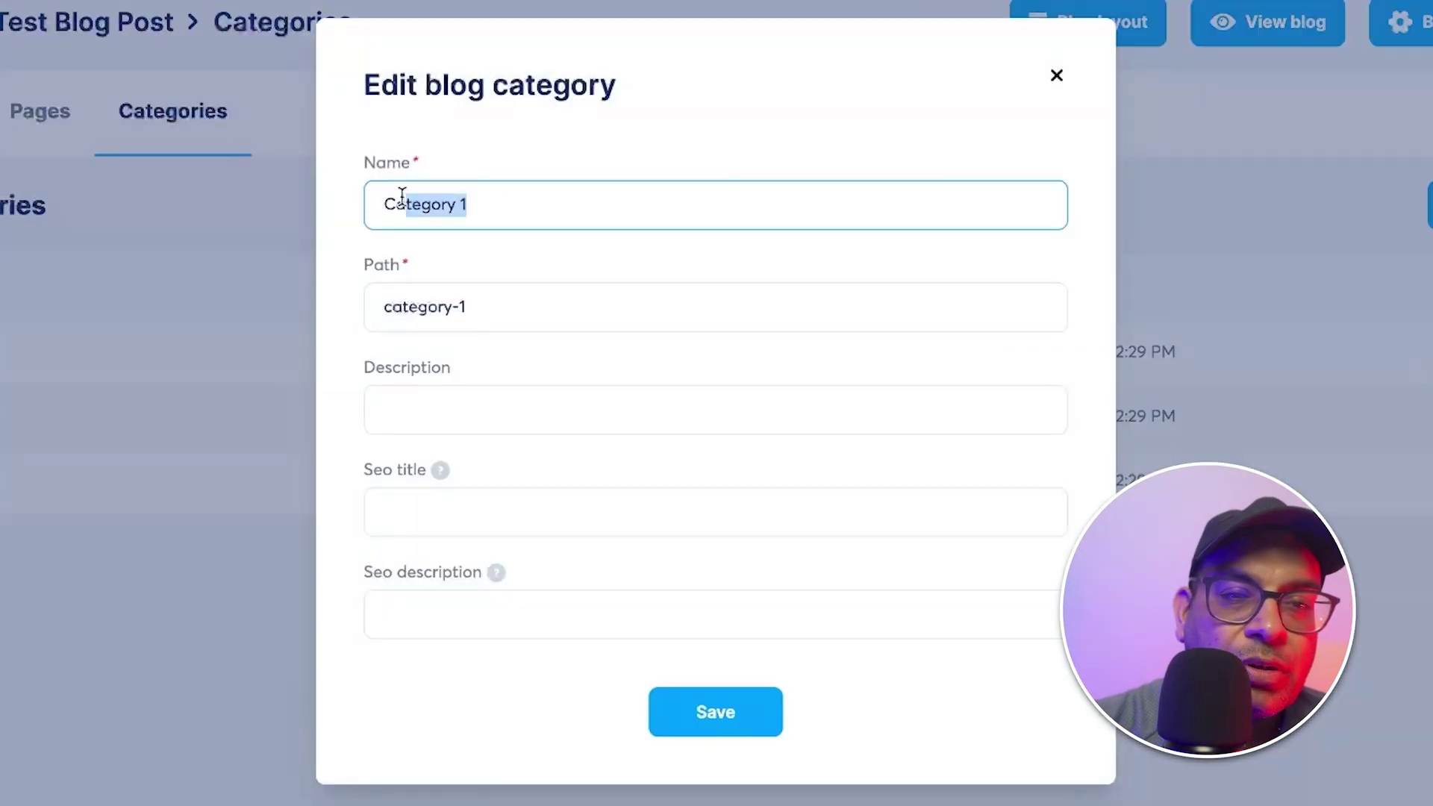
pyautogui.press('BackSpace')
pyautogui.write('Affiliate Marketing')
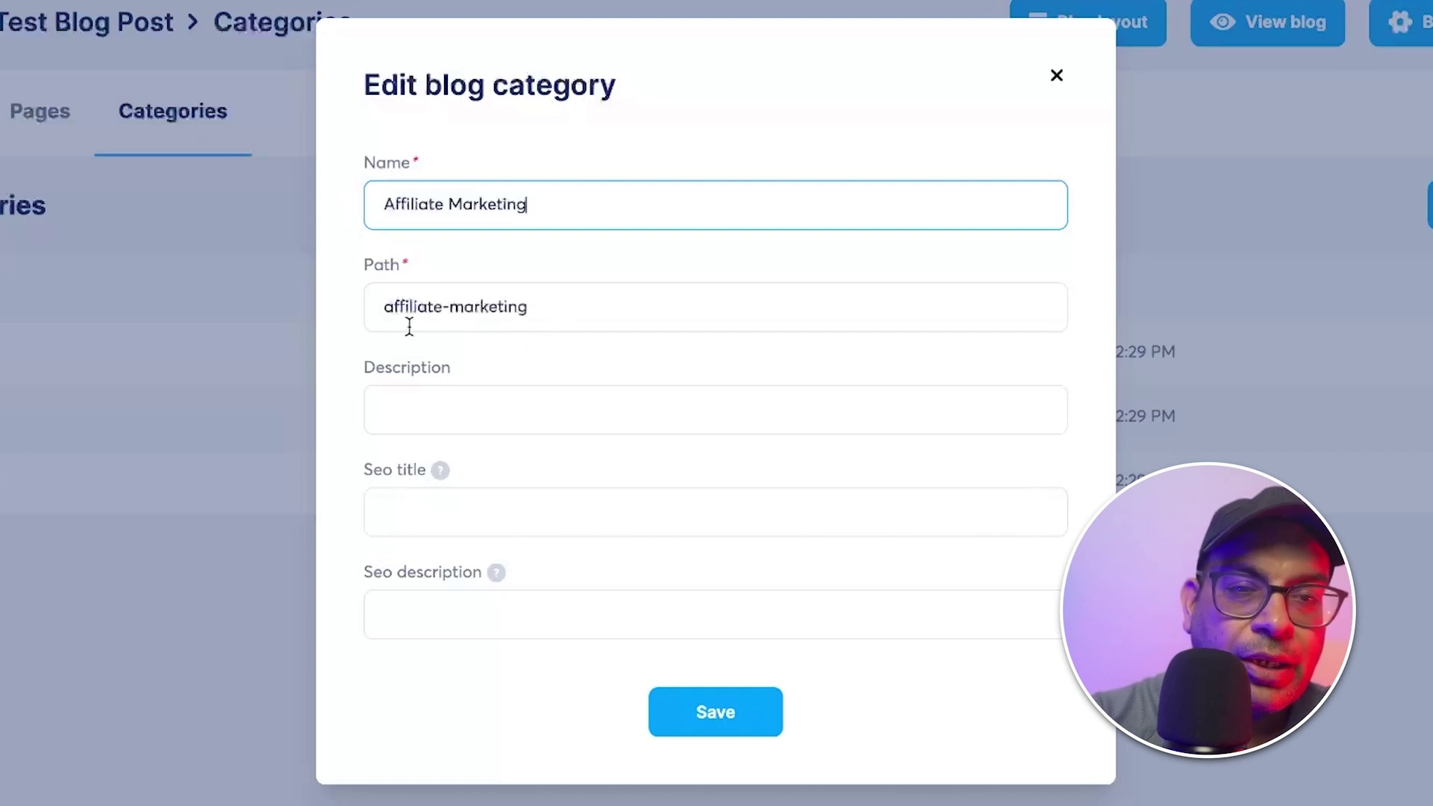
# Step: Add the category description and SEO title 'All Your waht to know about Affiliate Marketing', then save
pyautogui.click(392, 408)
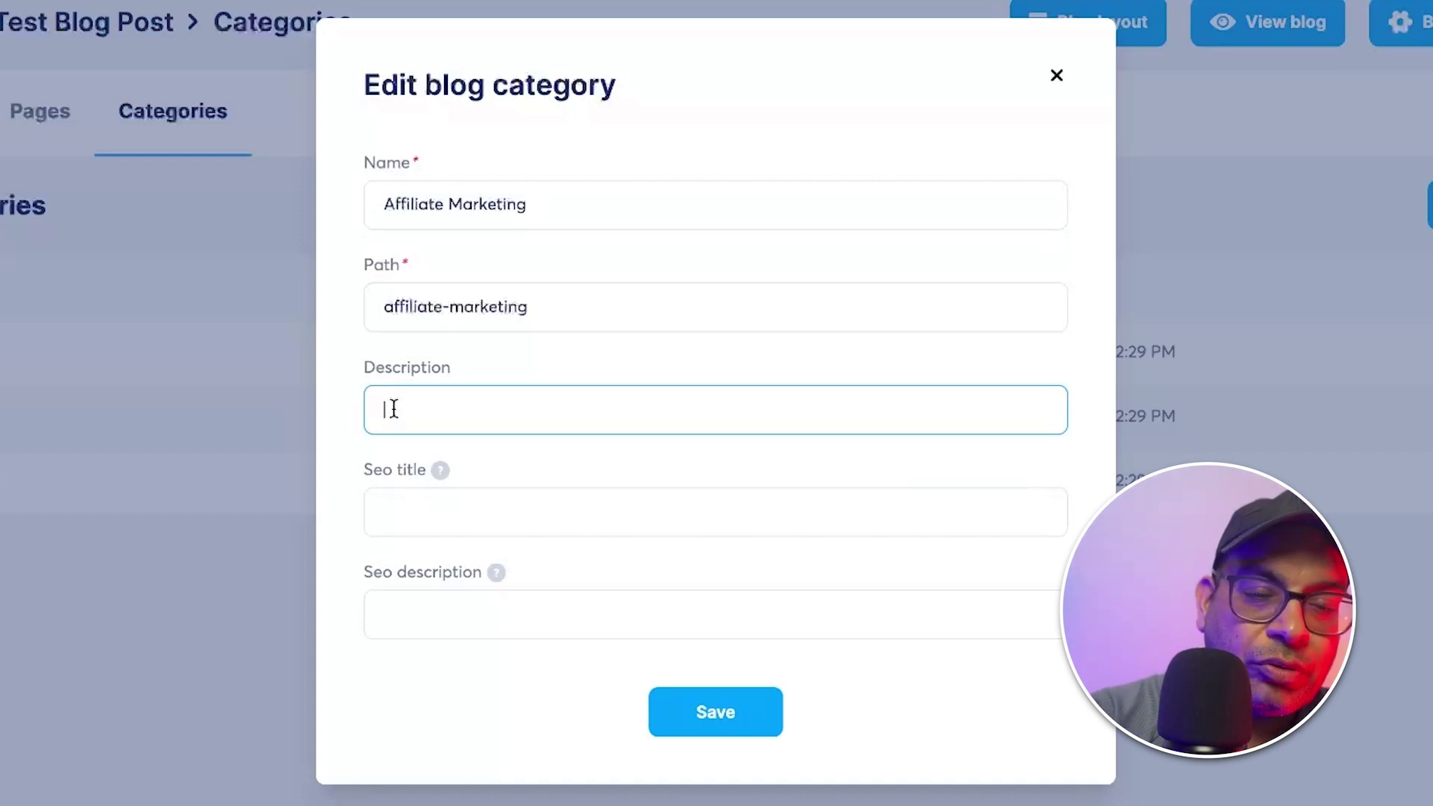
pyautogui.write('This Page')
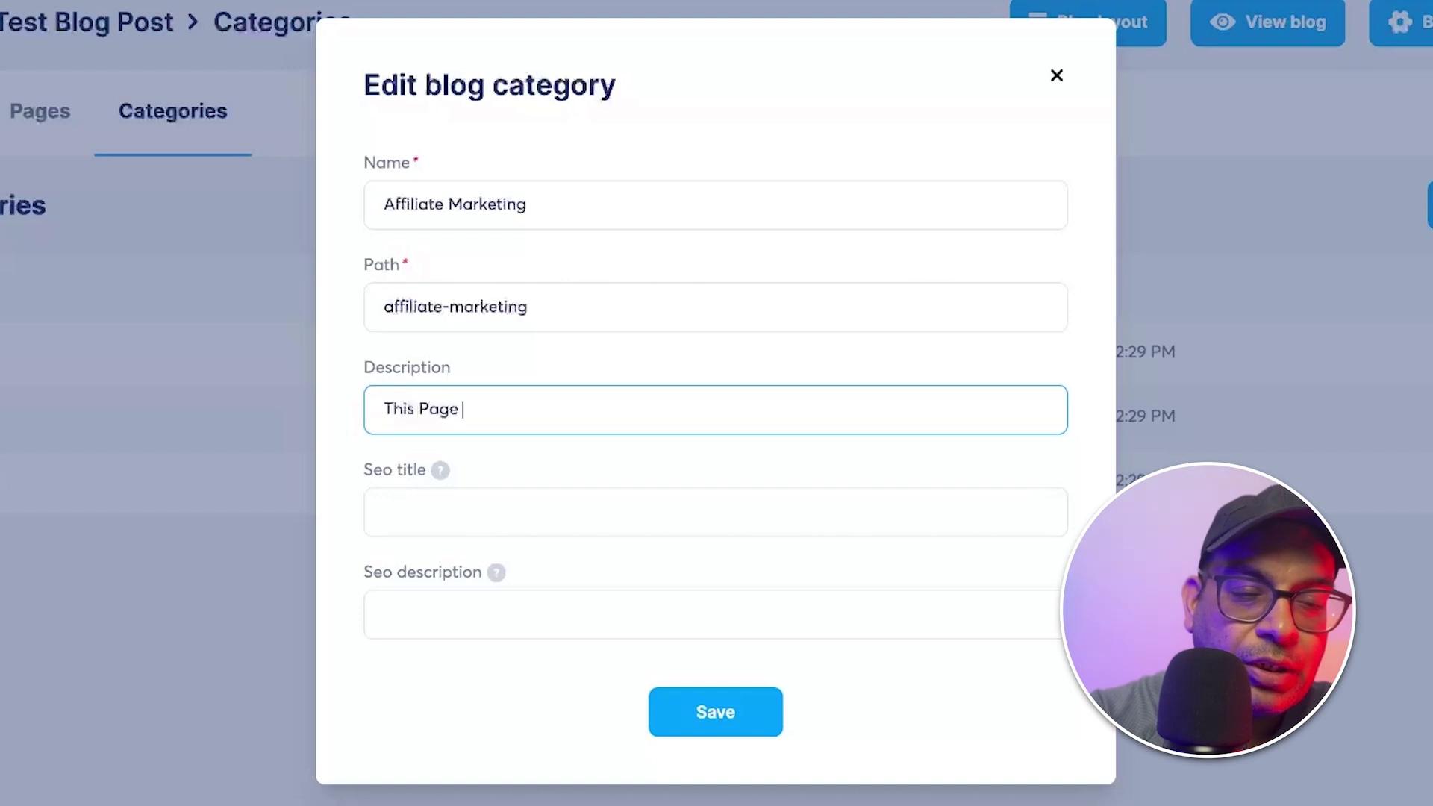
pyautogui.write(' is about information on thwe affiliate marketing')
pyautogui.click(391, 513)
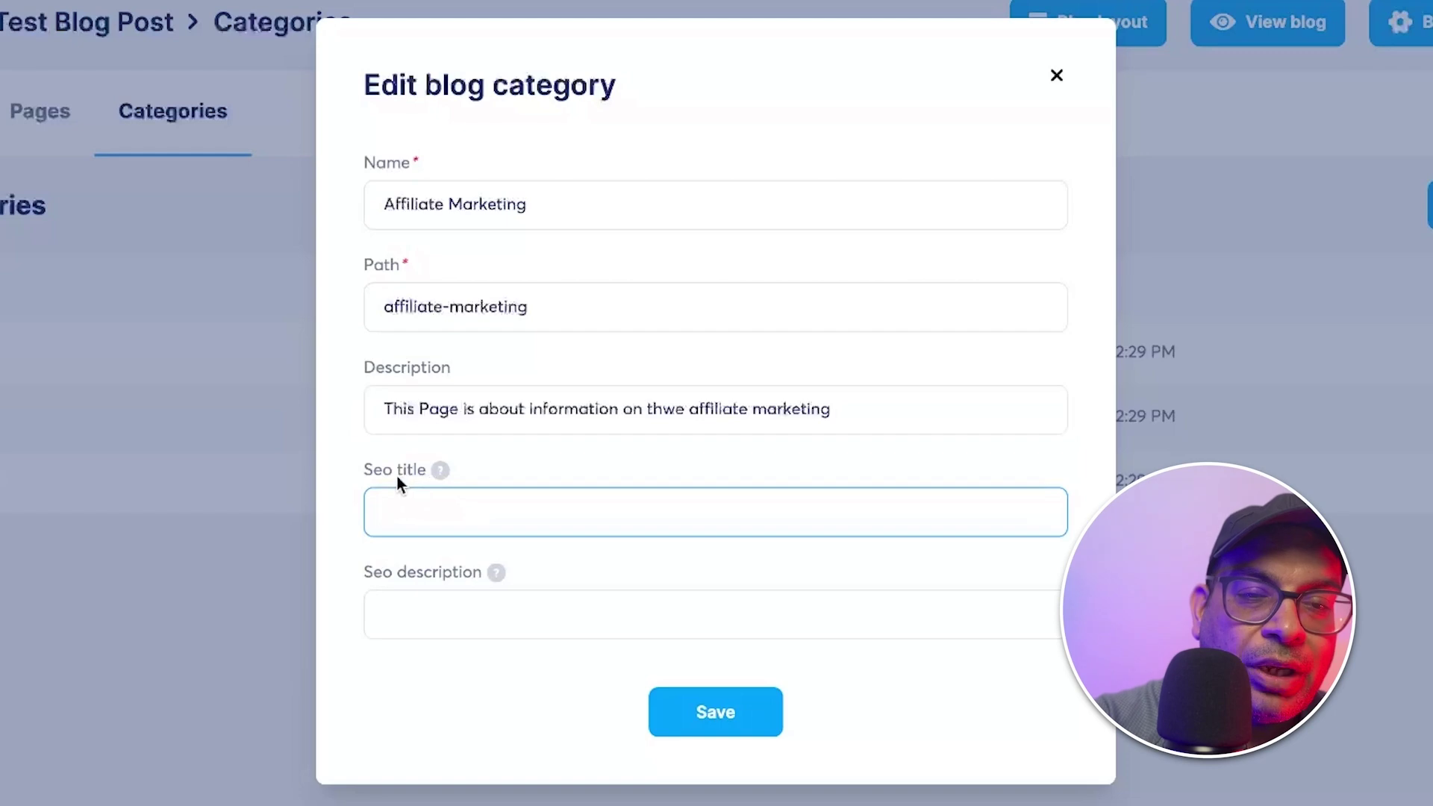
pyautogui.click(397, 620)
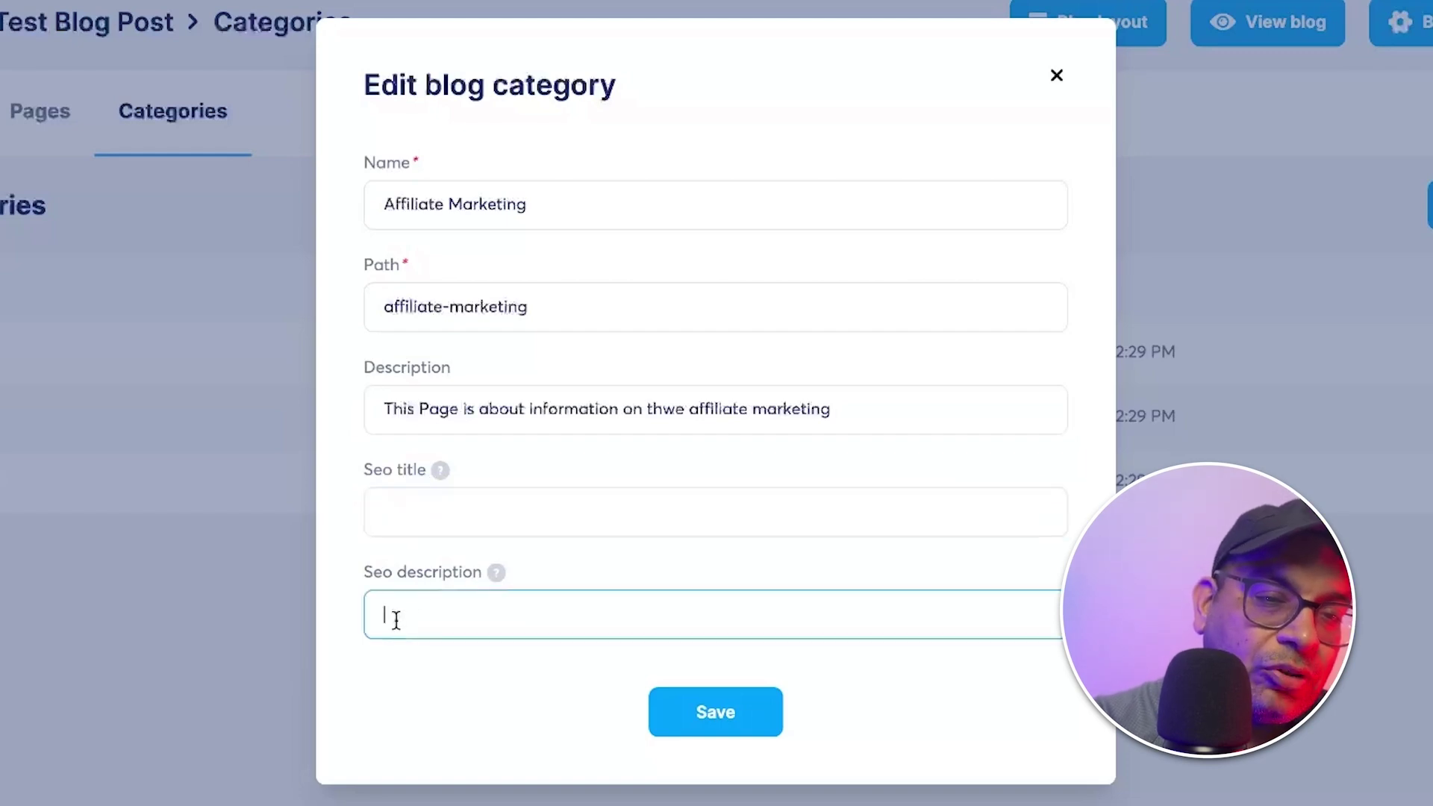
pyautogui.click(390, 408)
pyautogui.moveTo(389, 408); pyautogui.dragTo(826, 413)
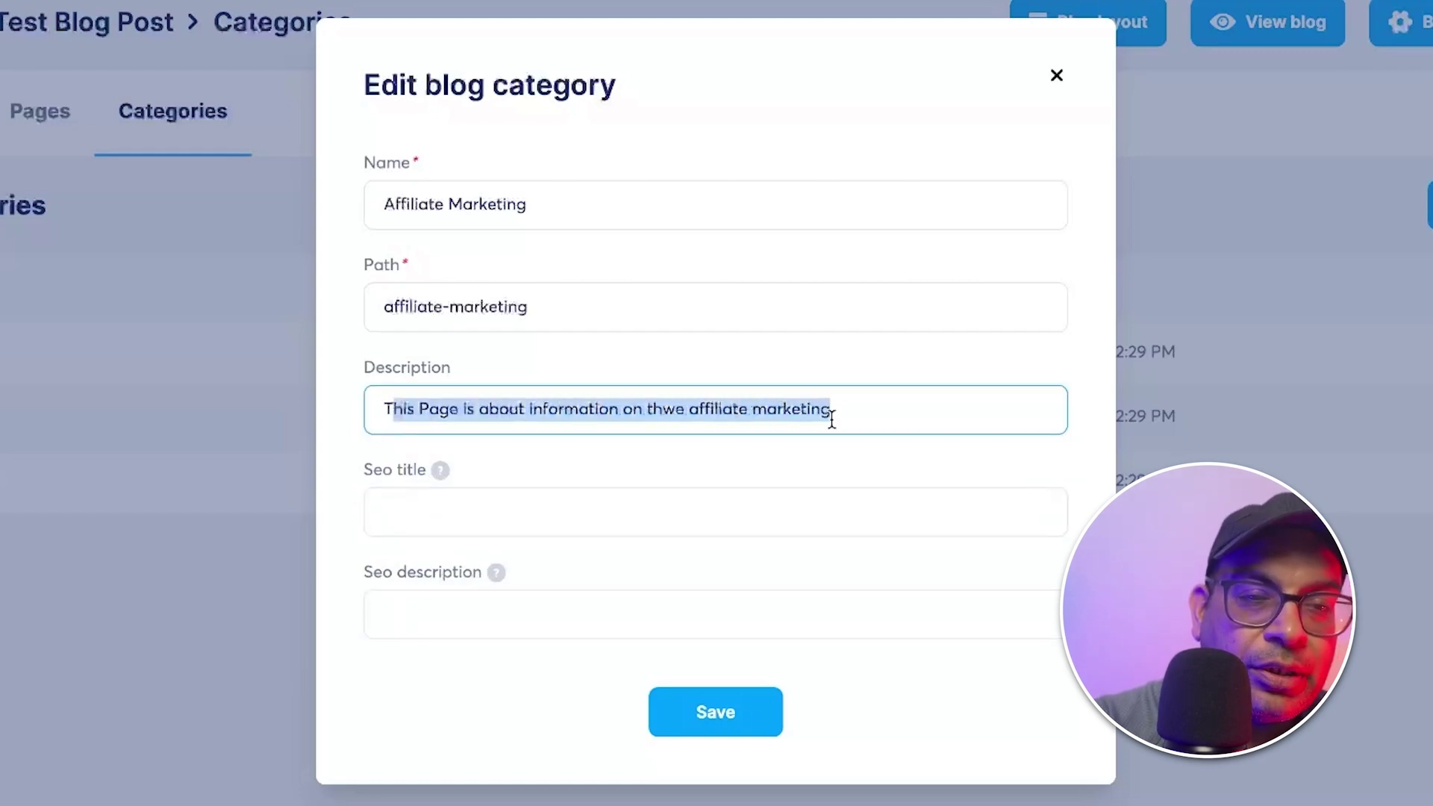
pyautogui.write('This Page is about information on the affiliate marketing')
pyautogui.click(399, 507)
pyautogui.write('All Your ')
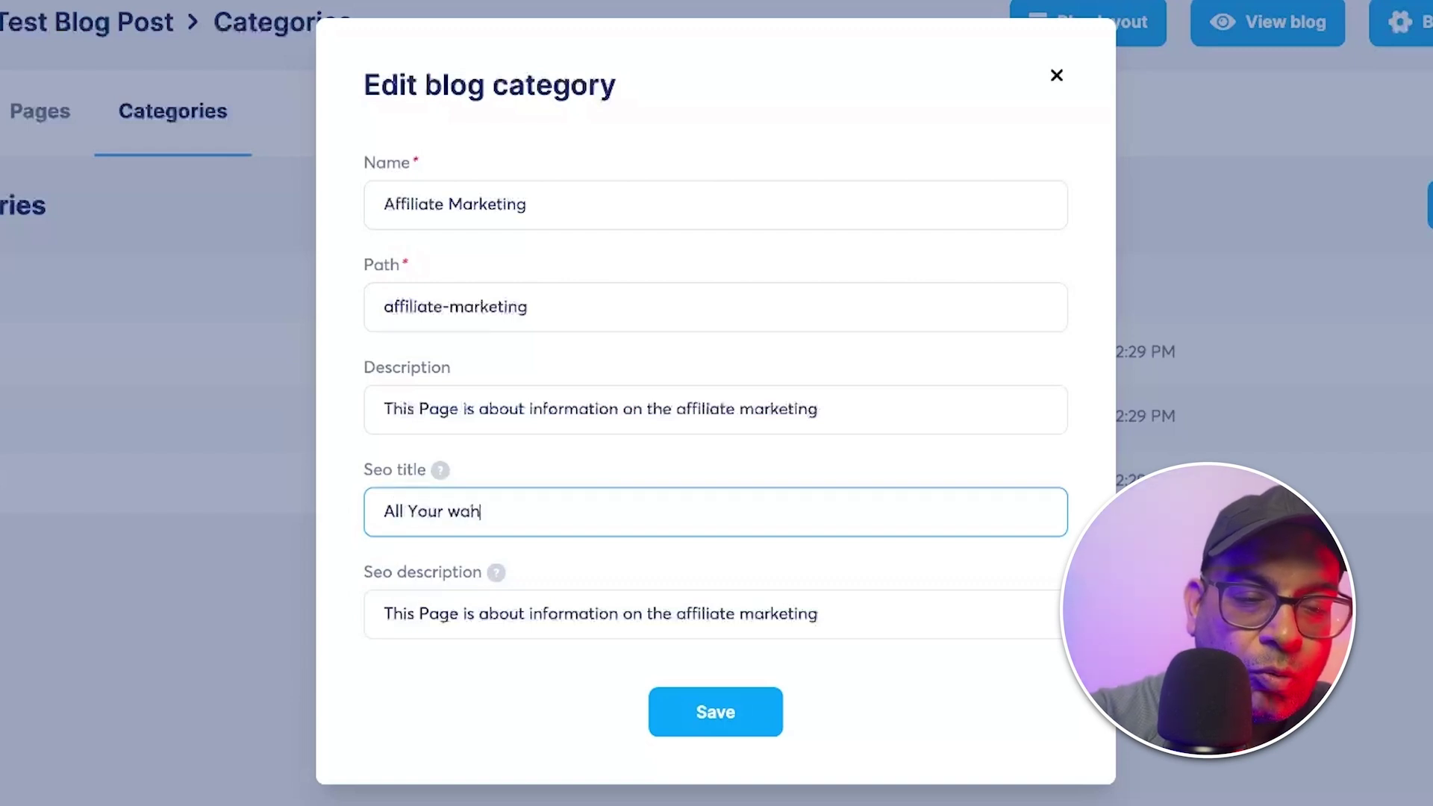
pyautogui.write('waht to know about Affiliate')
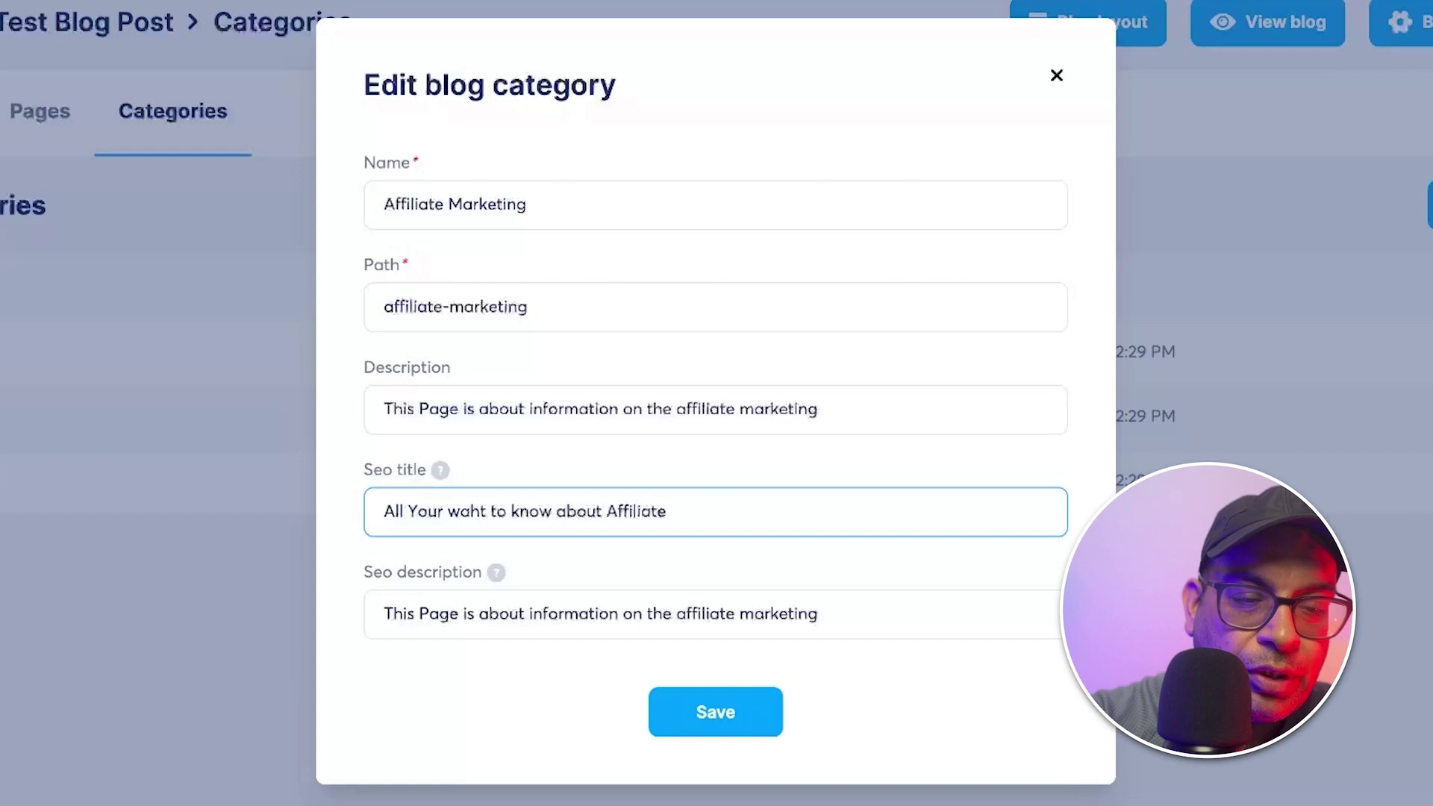
pyautogui.write(' Marketing')
pyautogui.click(715, 712)
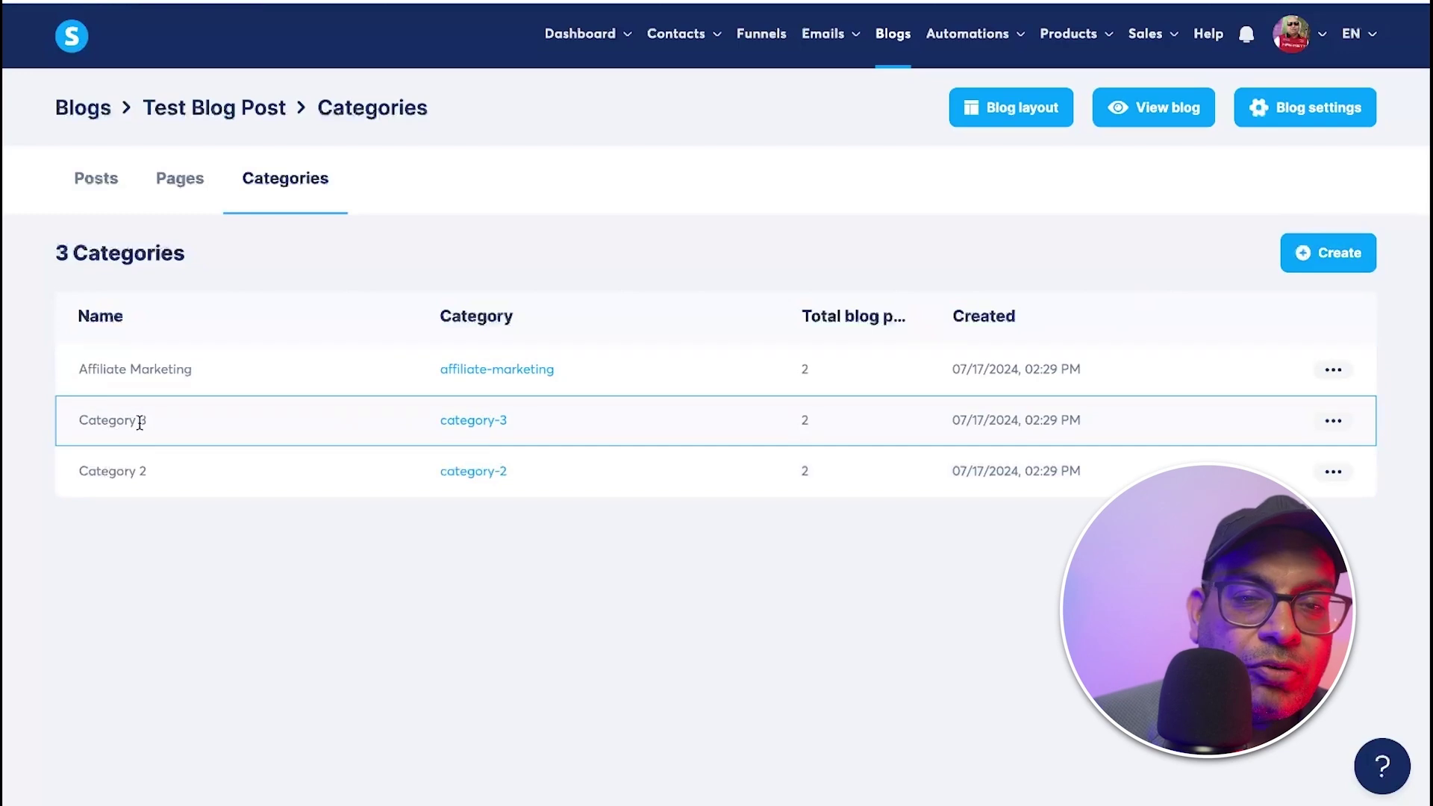
# Step: Go from the Categories list to the blog's Posts tab
pyautogui.click(1333, 420)
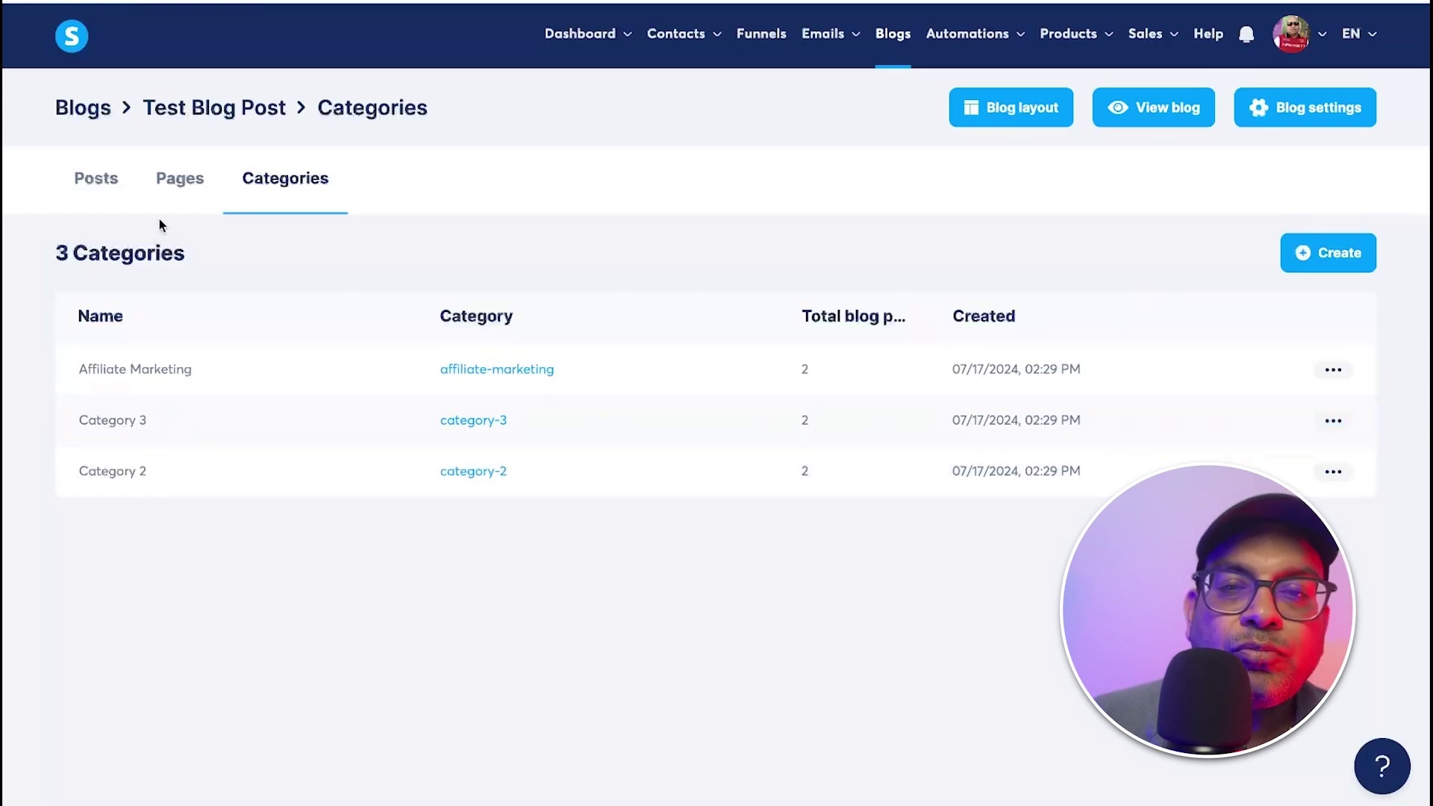
pyautogui.click(99, 183)
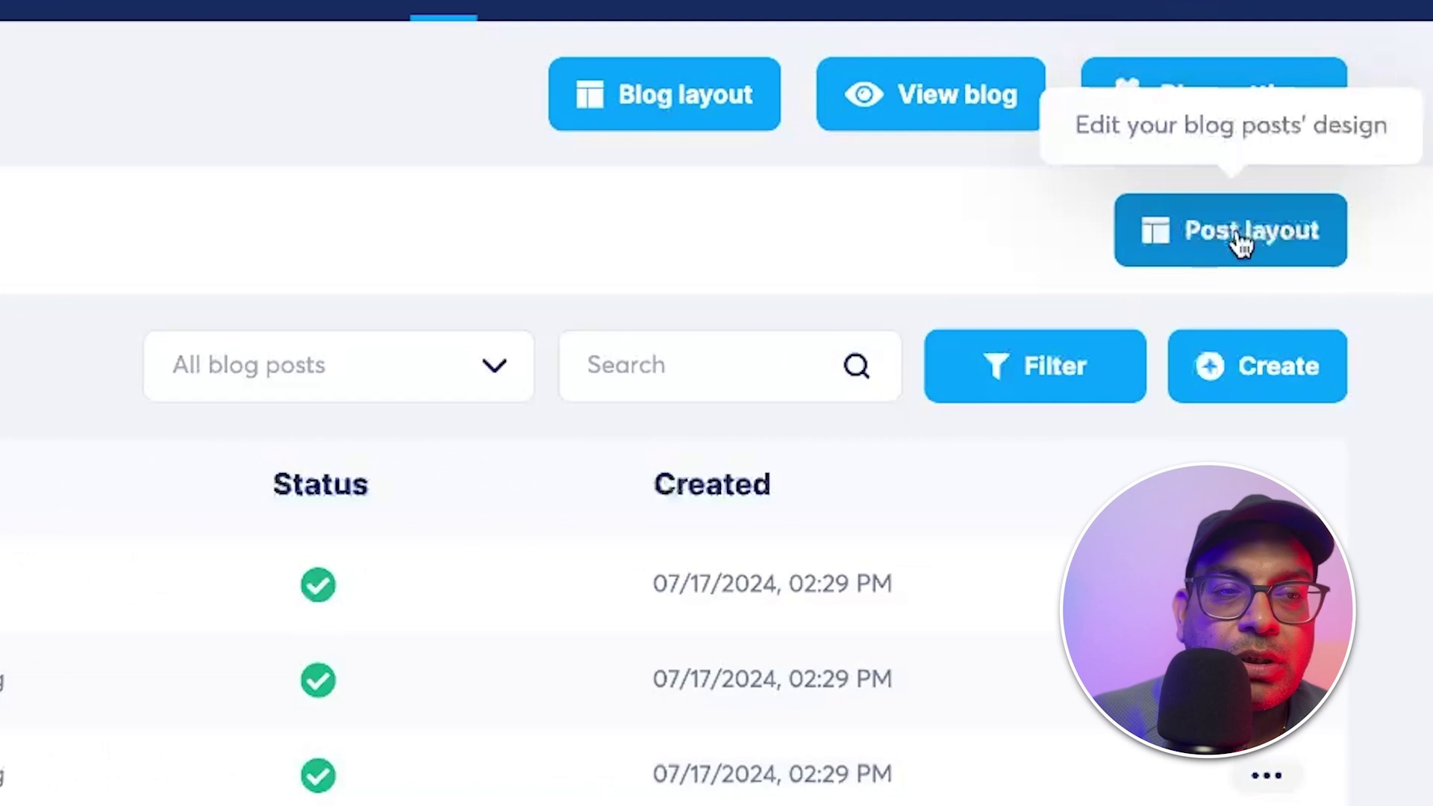
# Step: Open the blog post design editor and inspect the Blog post title element
pyautogui.click(1272, 216)
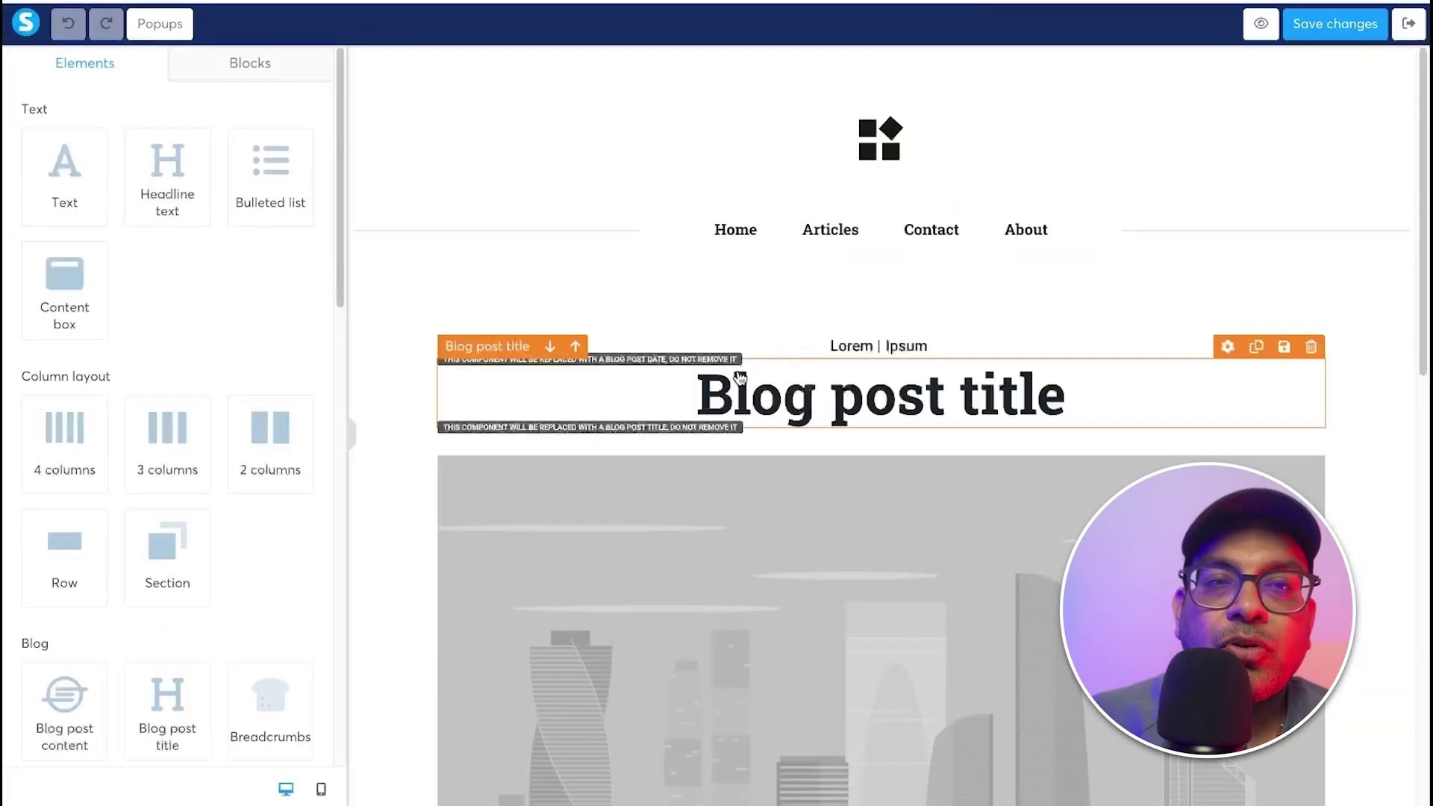
pyautogui.scroll(-2, 739, 377)
pyautogui.click(797, 261)
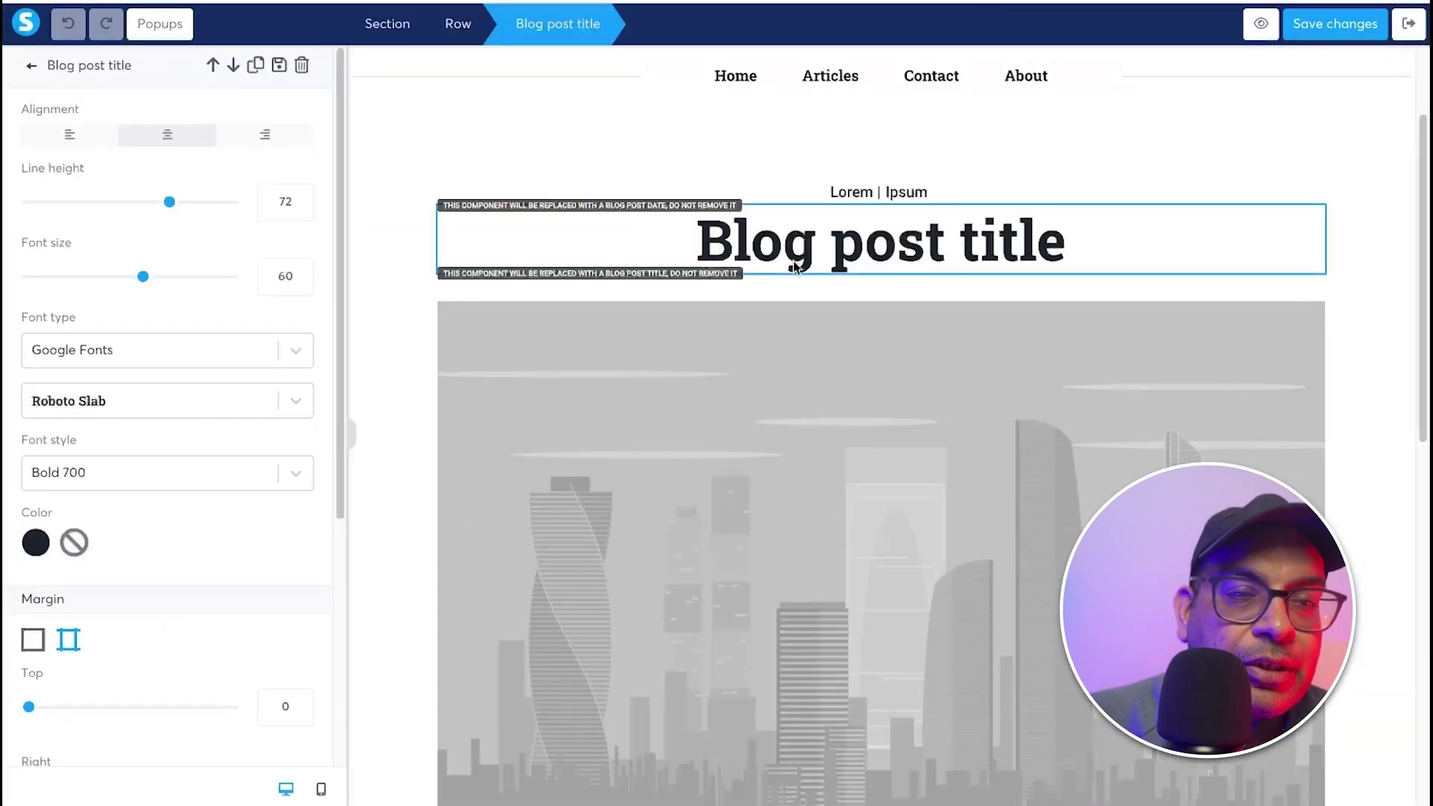
pyautogui.click(1417, 282)
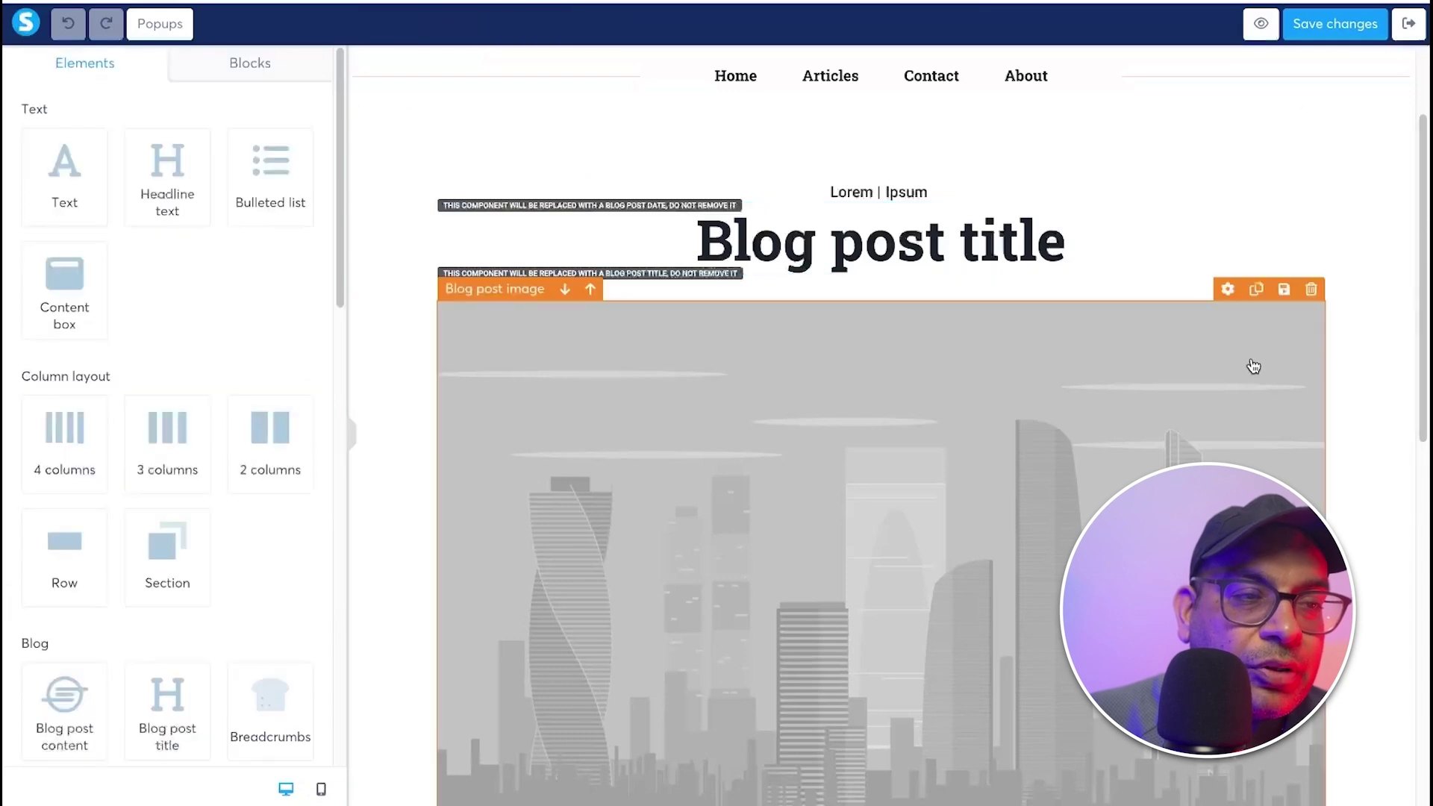
pyautogui.scroll(-6, 1119, 448)
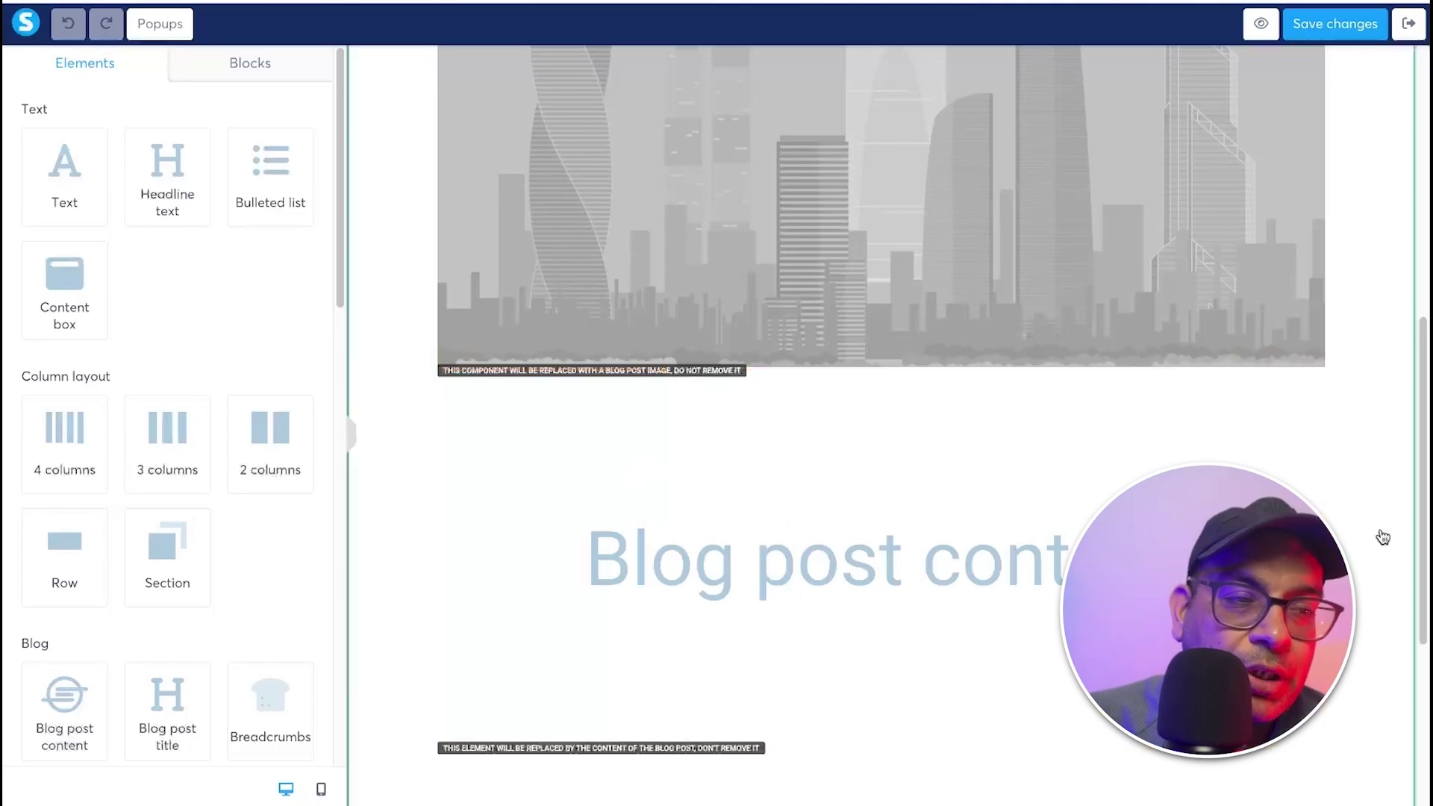
pyautogui.moveTo(1422, 520); pyautogui.dragTo(1426, 664)
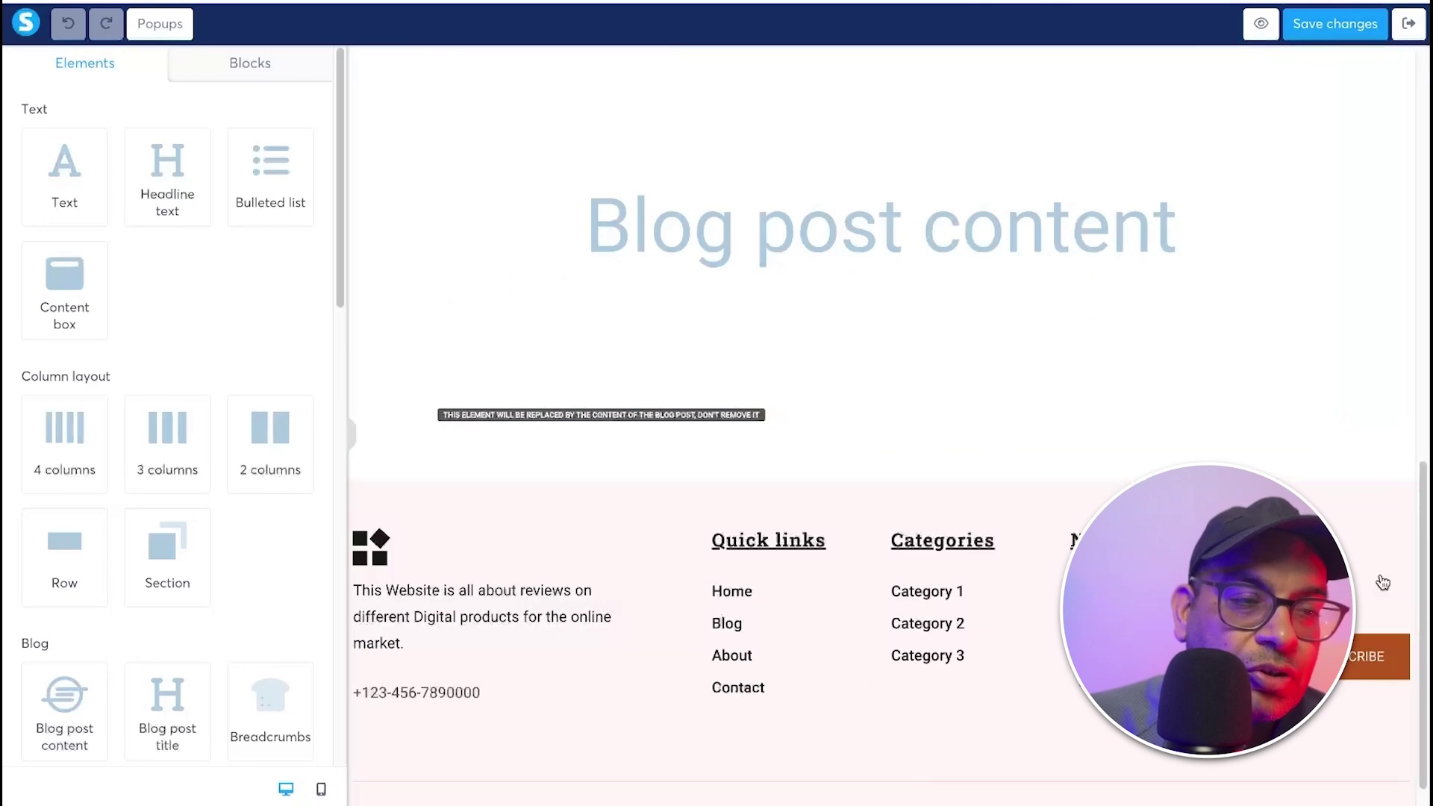
pyautogui.scroll(15, 880, 351)
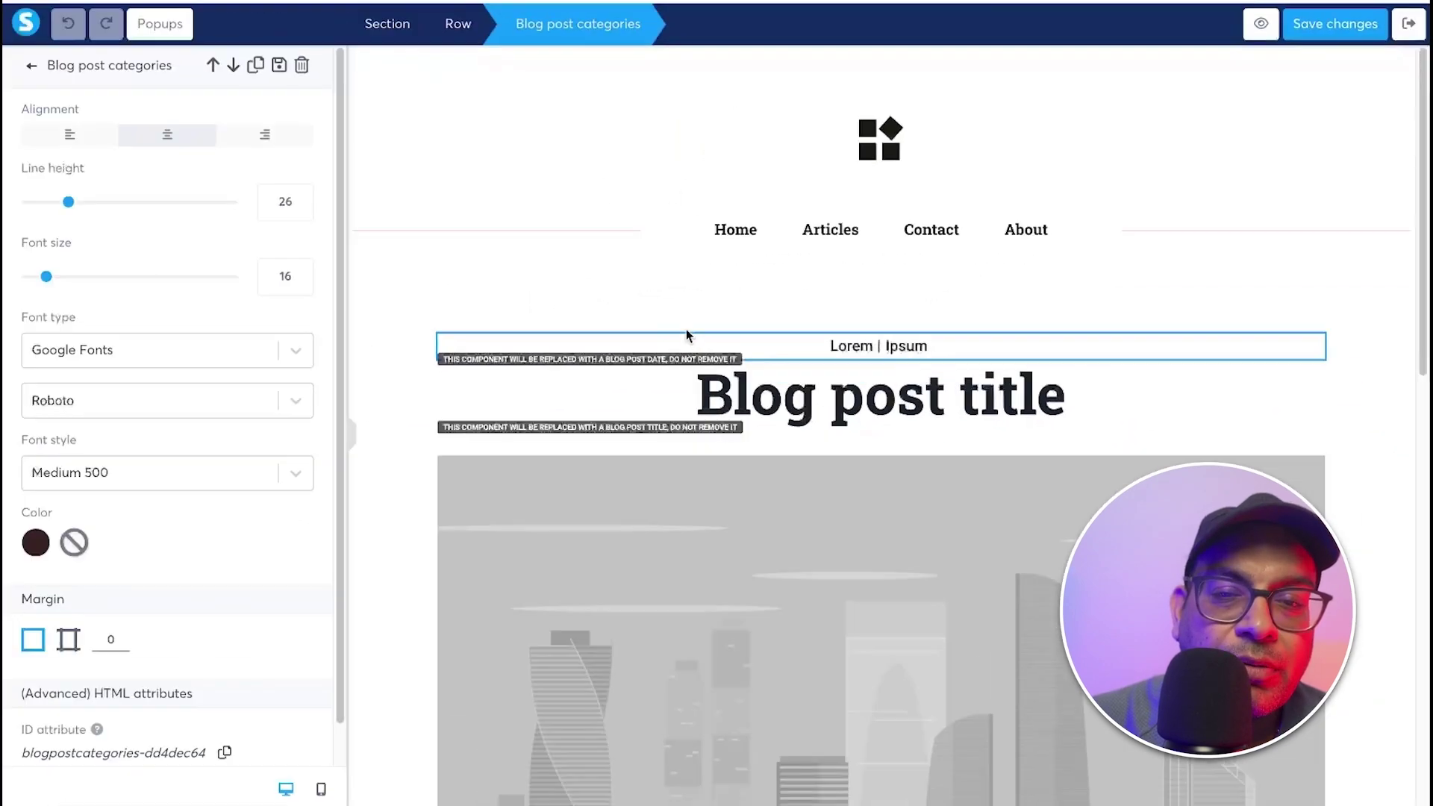
# Step: Close the categories element settings and save the post layout changes
pyautogui.press('Escape')
pyautogui.moveTo(337, 294); pyautogui.dragTo(333, 435)
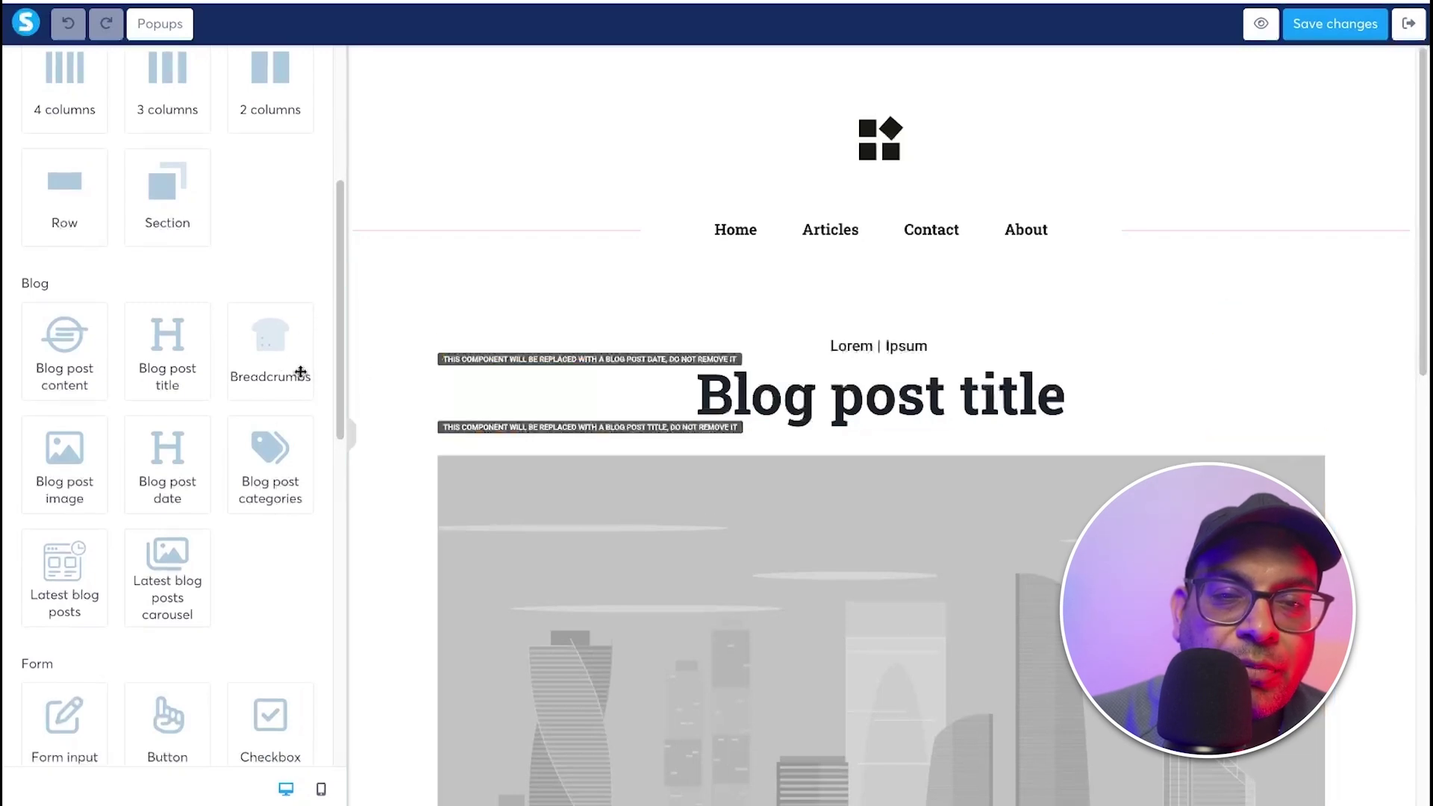
pyautogui.scroll(-3, 342, 447)
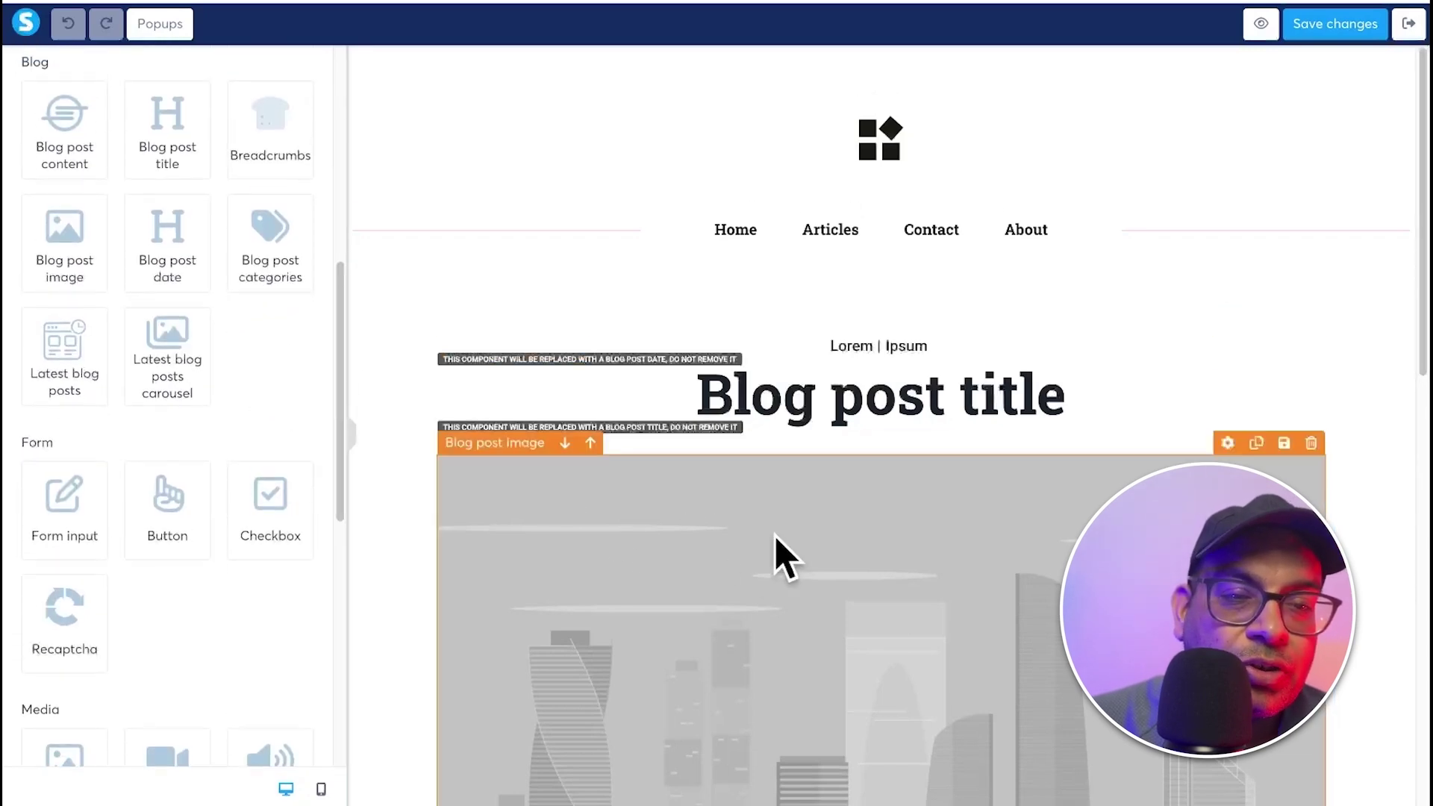
pyautogui.scroll(7, 334, 309)
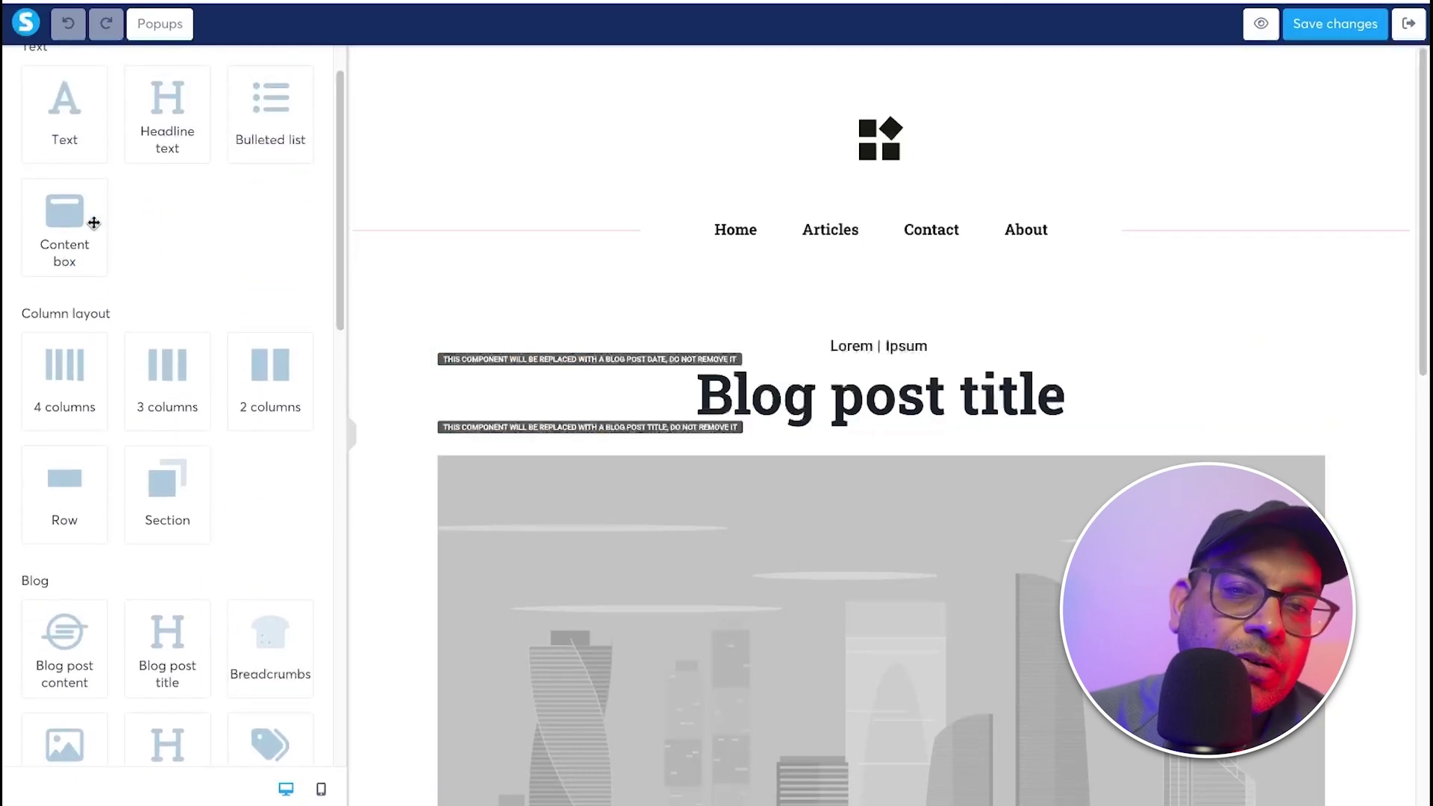
pyautogui.scroll(1, 335, 233)
pyautogui.scroll(1, 334, 233)
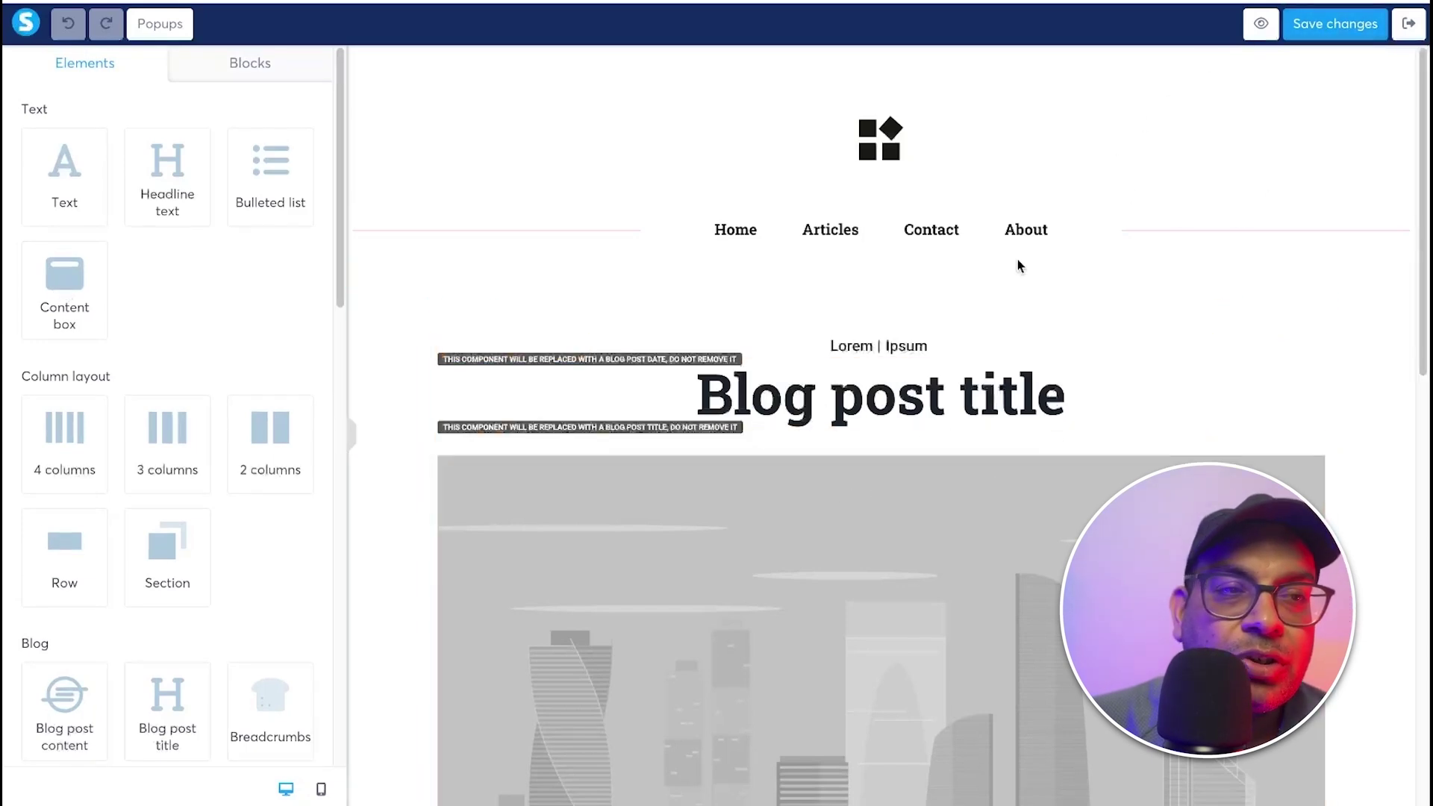
pyautogui.click(1335, 23)
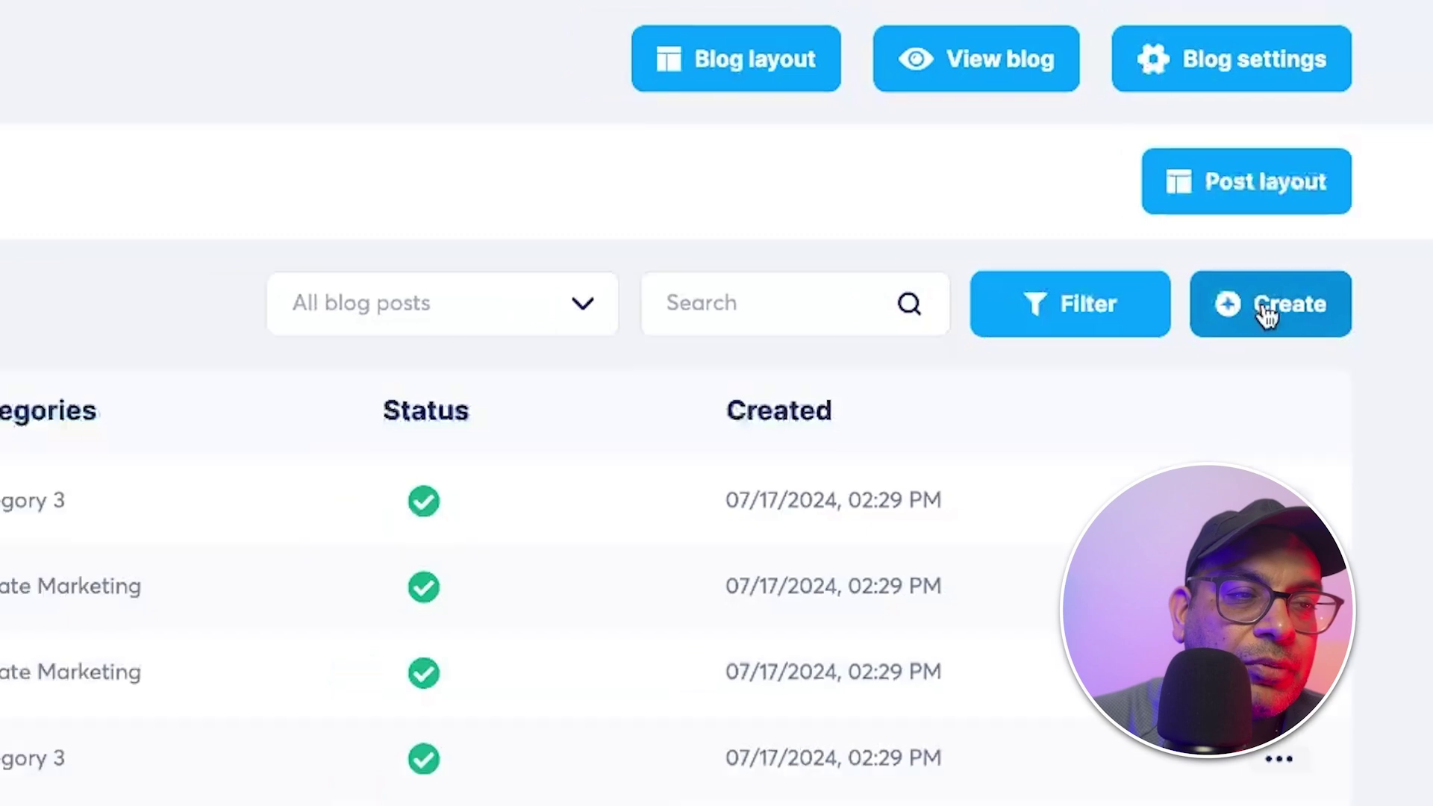
# Step: Create a new blog post titled 'What is Affiliate Marketing'
pyautogui.click(1326, 256)
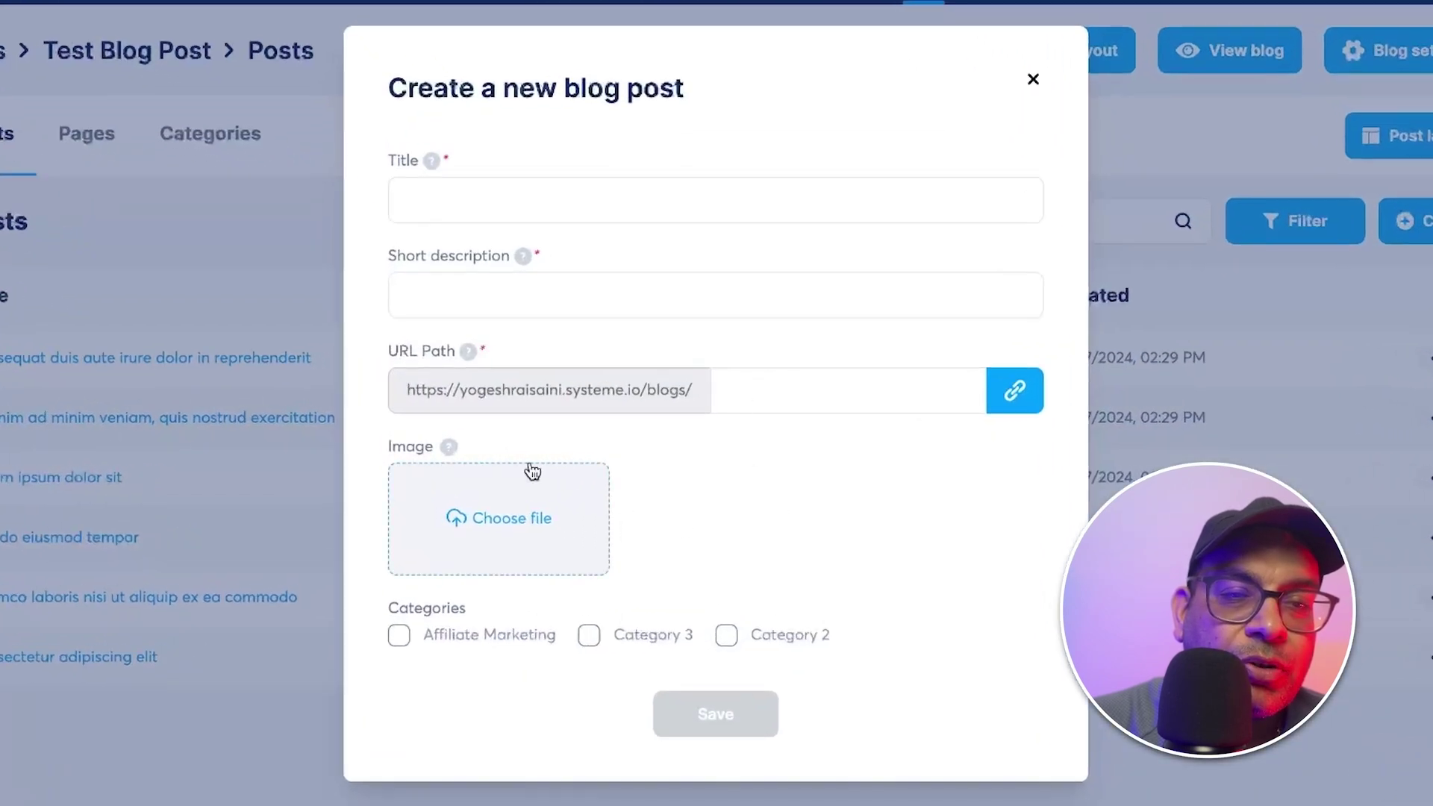
pyautogui.click(413, 200)
pyautogui.write('What is Affiliate Marketing')
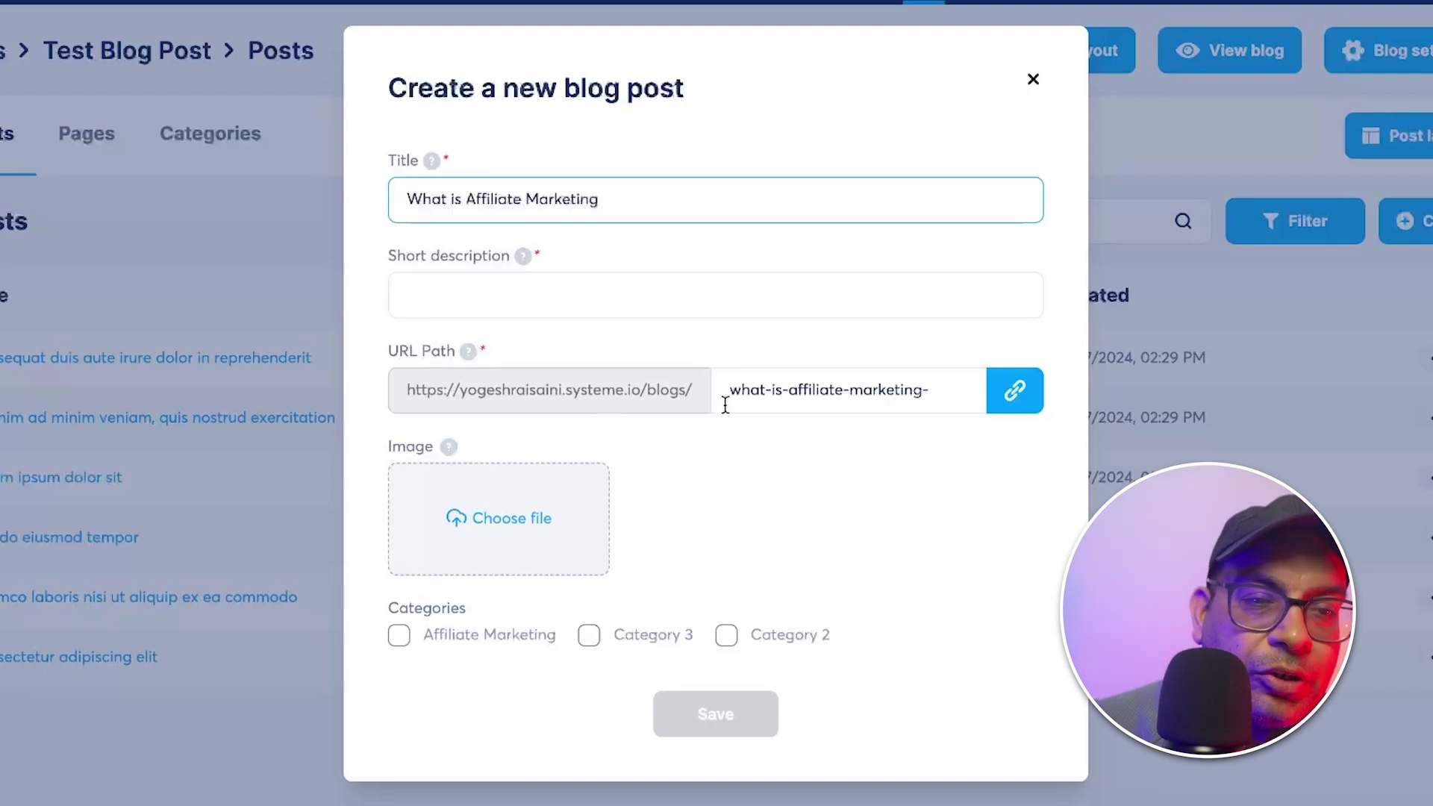
pyautogui.moveTo(729, 394); pyautogui.dragTo(930, 391)
pyautogui.click(662, 324)
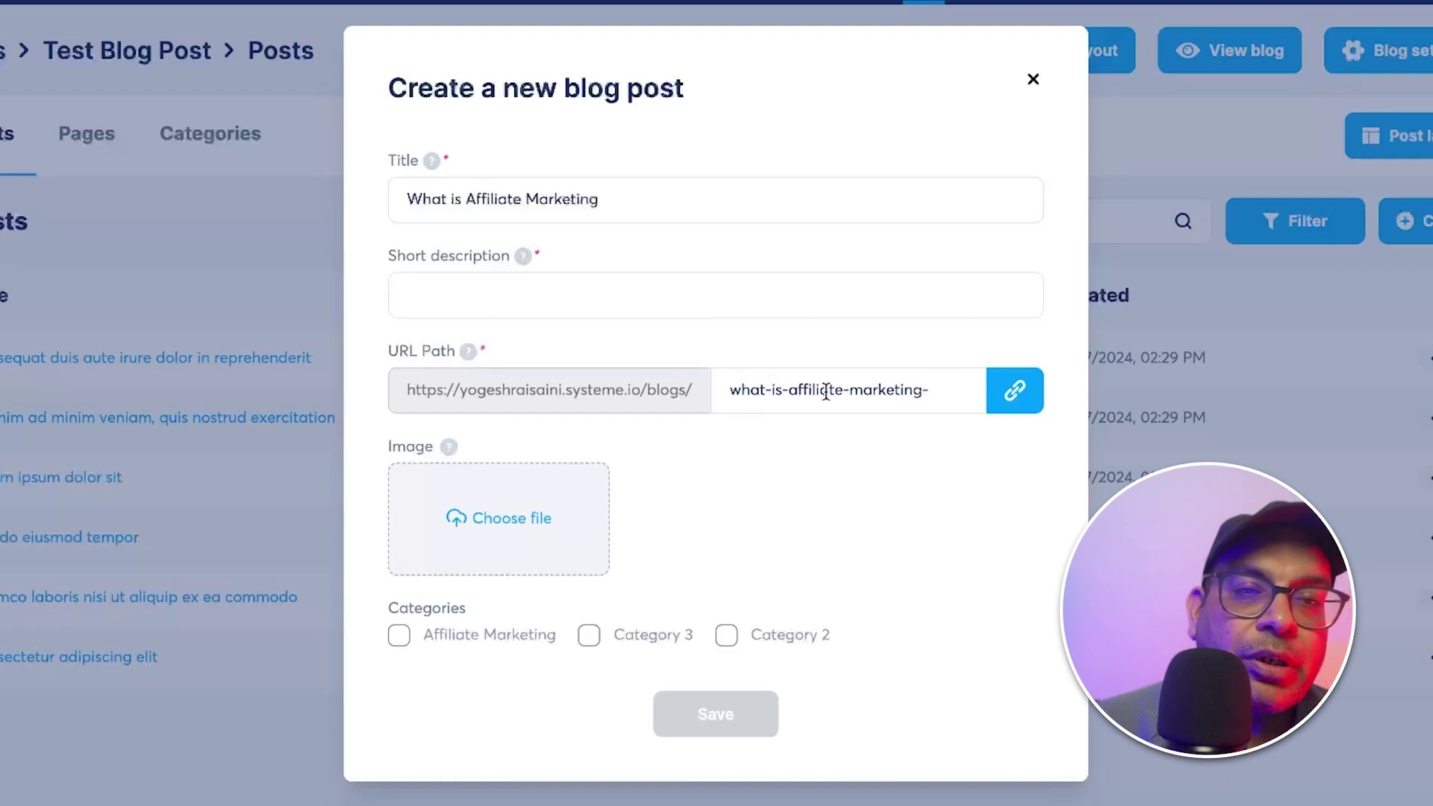
# Step: Paste the post's short description and browse for its image file
pyautogui.click(401, 297)
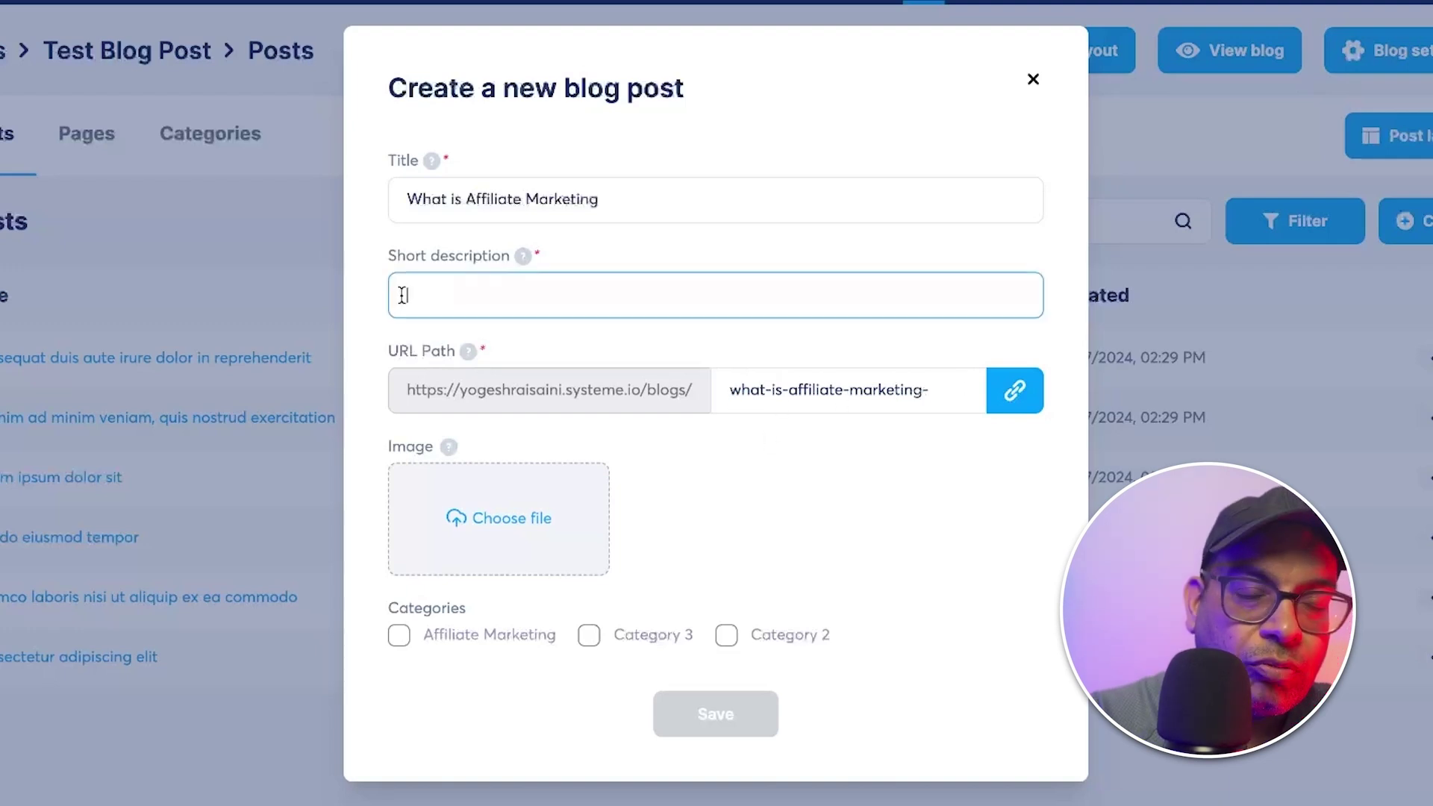
pyautogui.hotkey('ctrl', 'v')
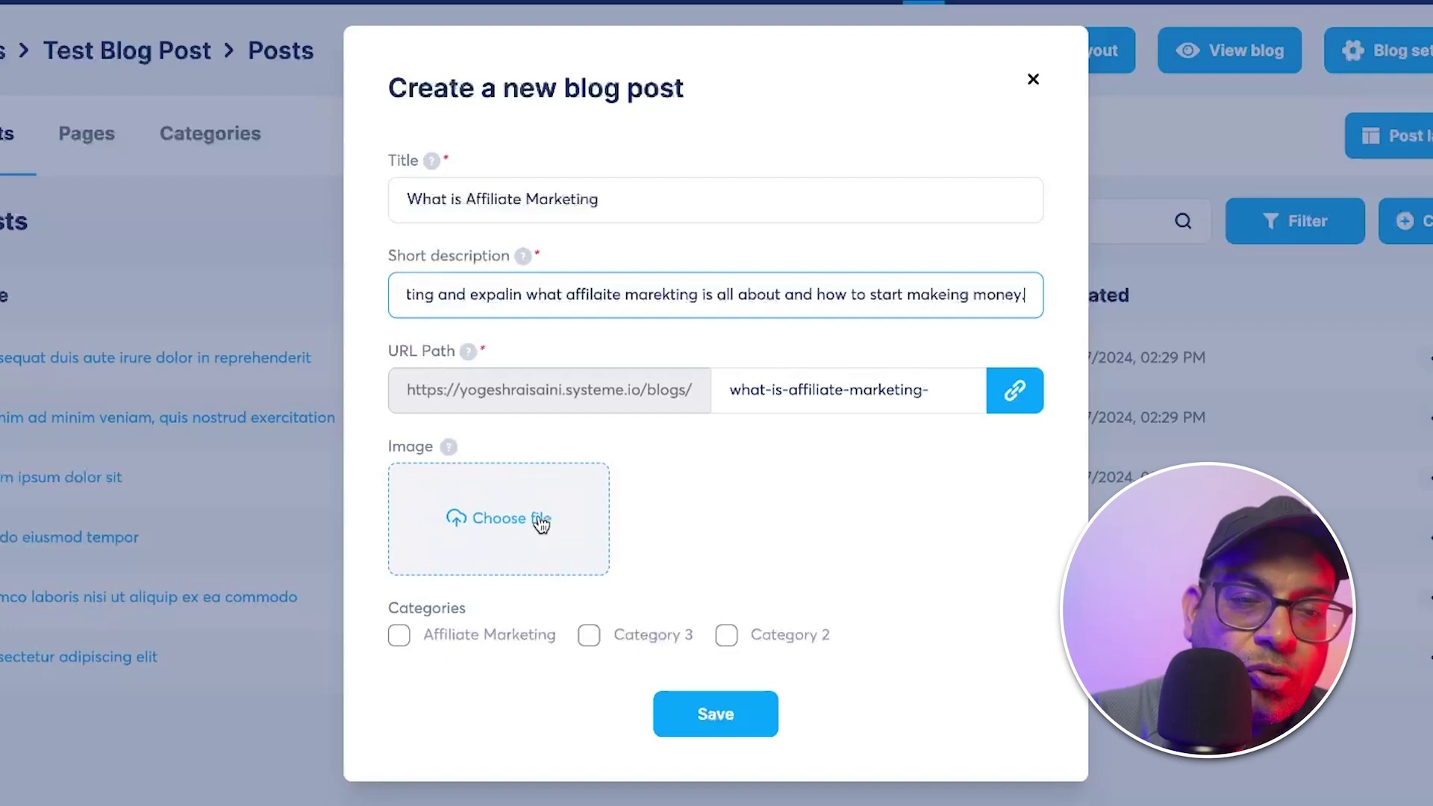
pyautogui.click(512, 525)
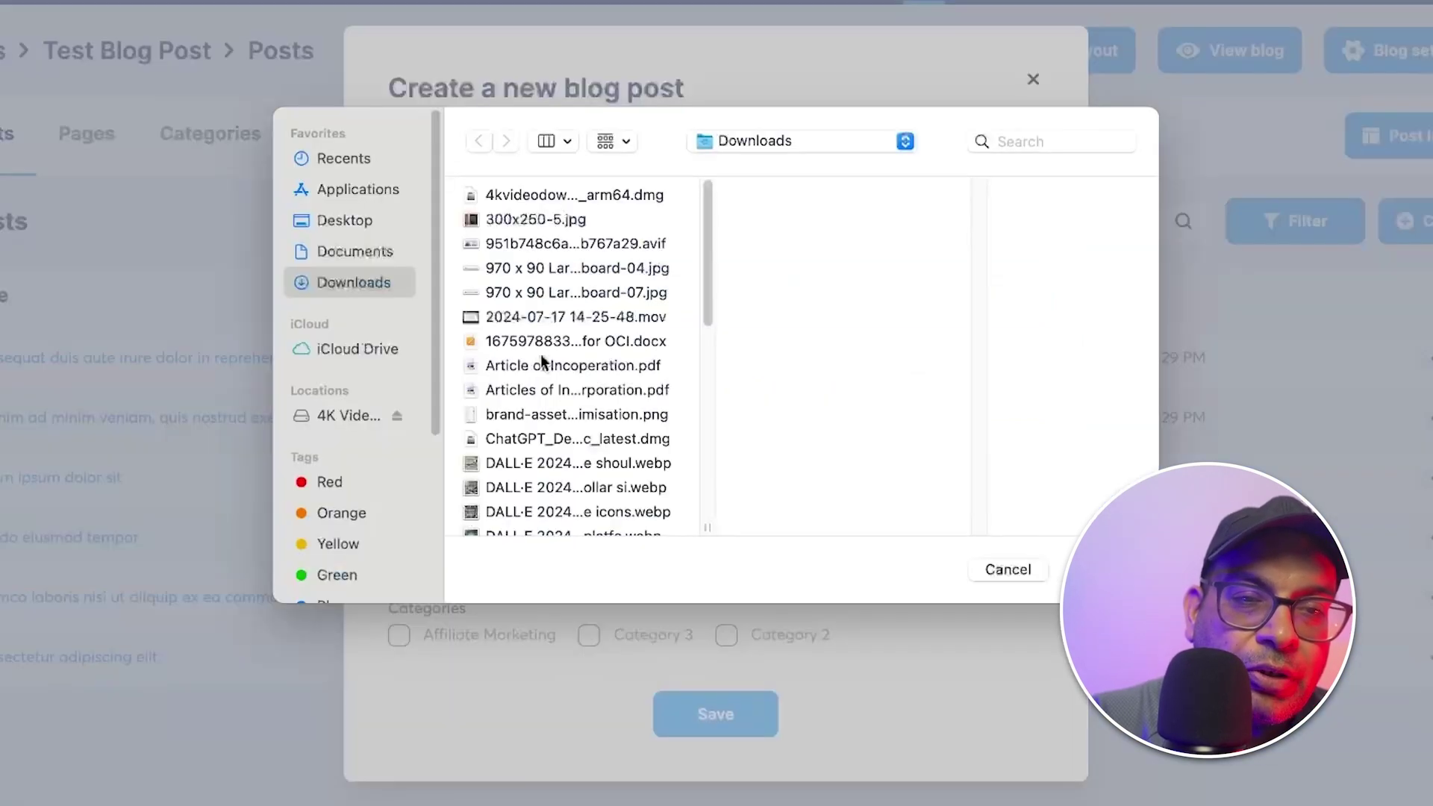
# Step: Pick the laptop-and-money image, tick Affiliate Marketing, and save the post
pyautogui.scroll(-3, 701, 225)
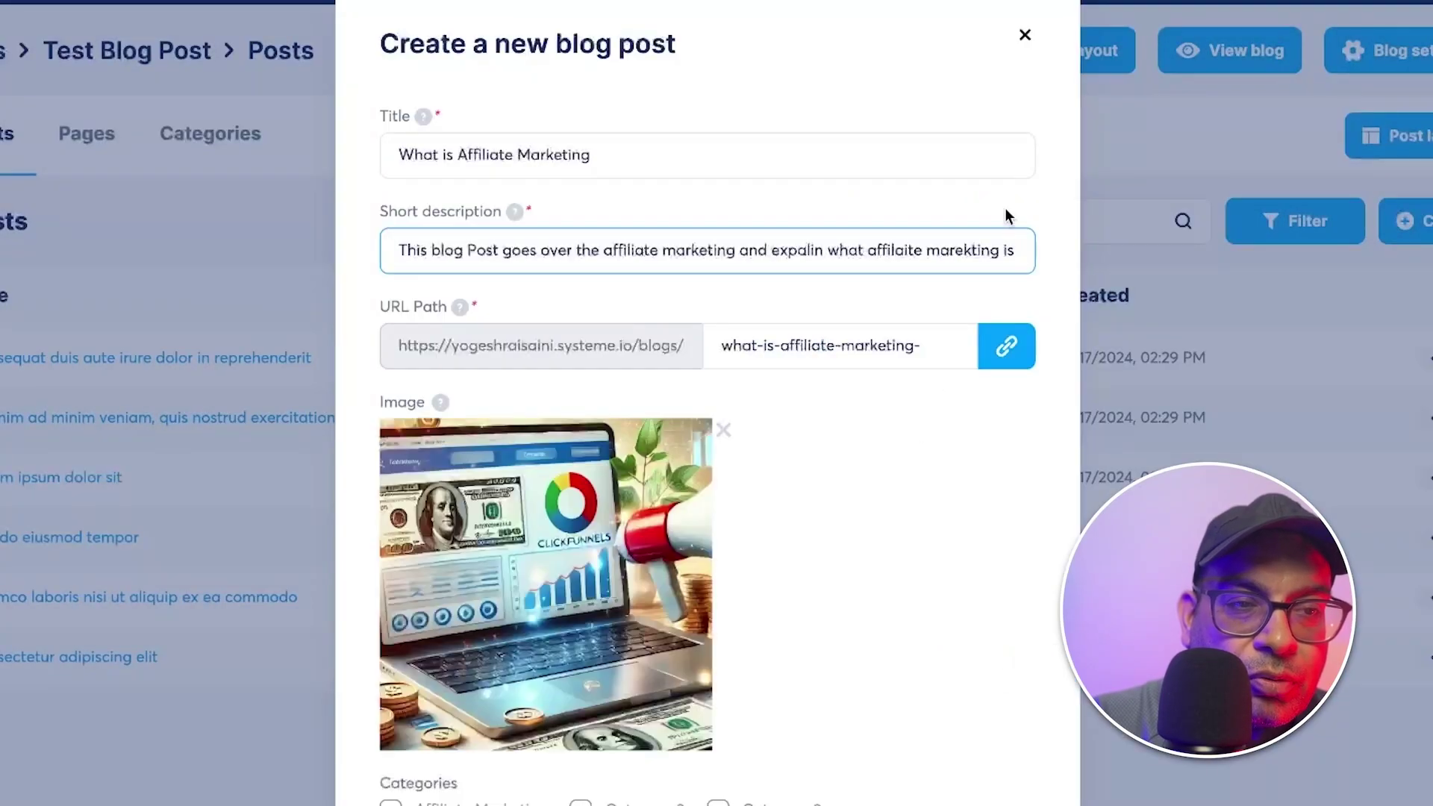
pyautogui.scroll(-3, 824, 487)
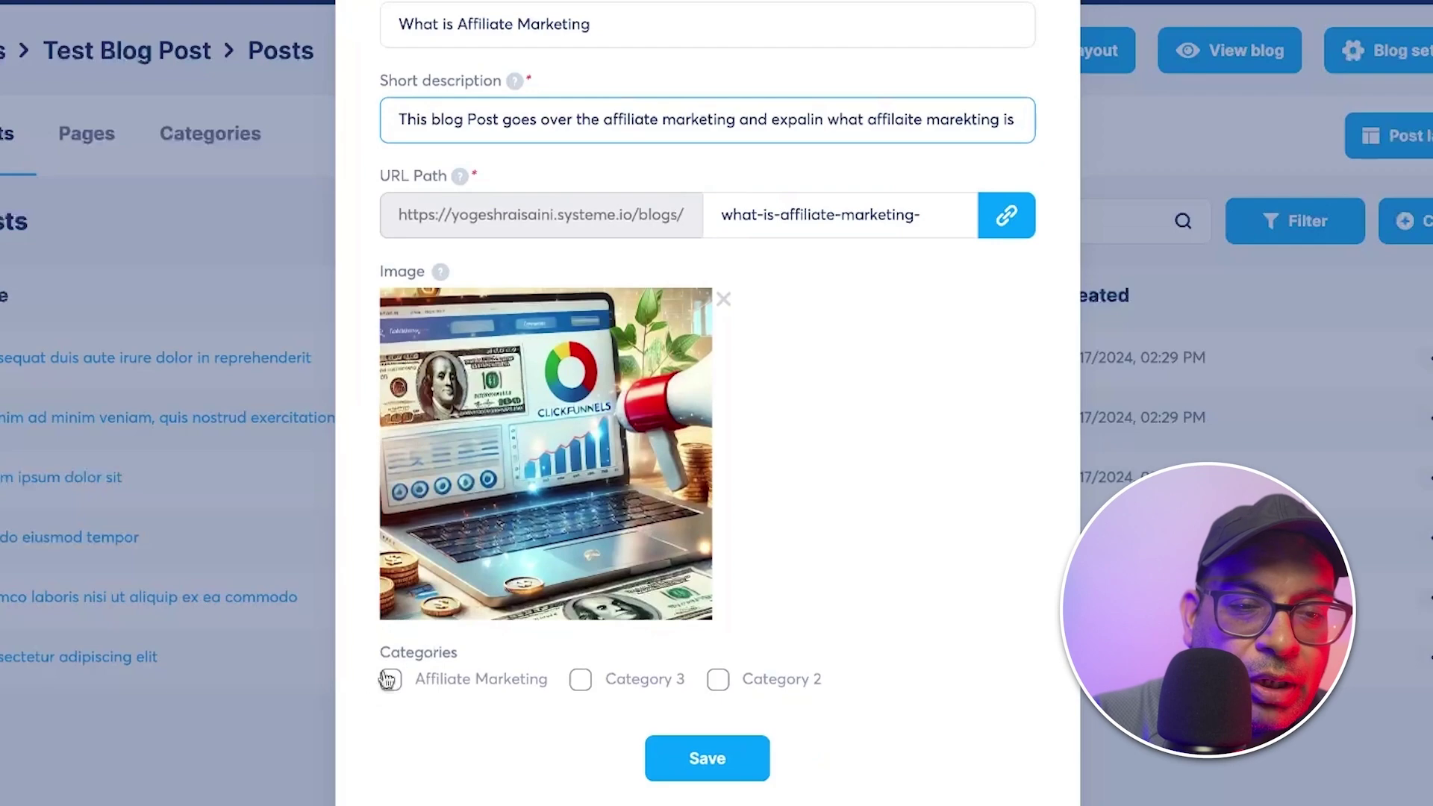
pyautogui.click(390, 679)
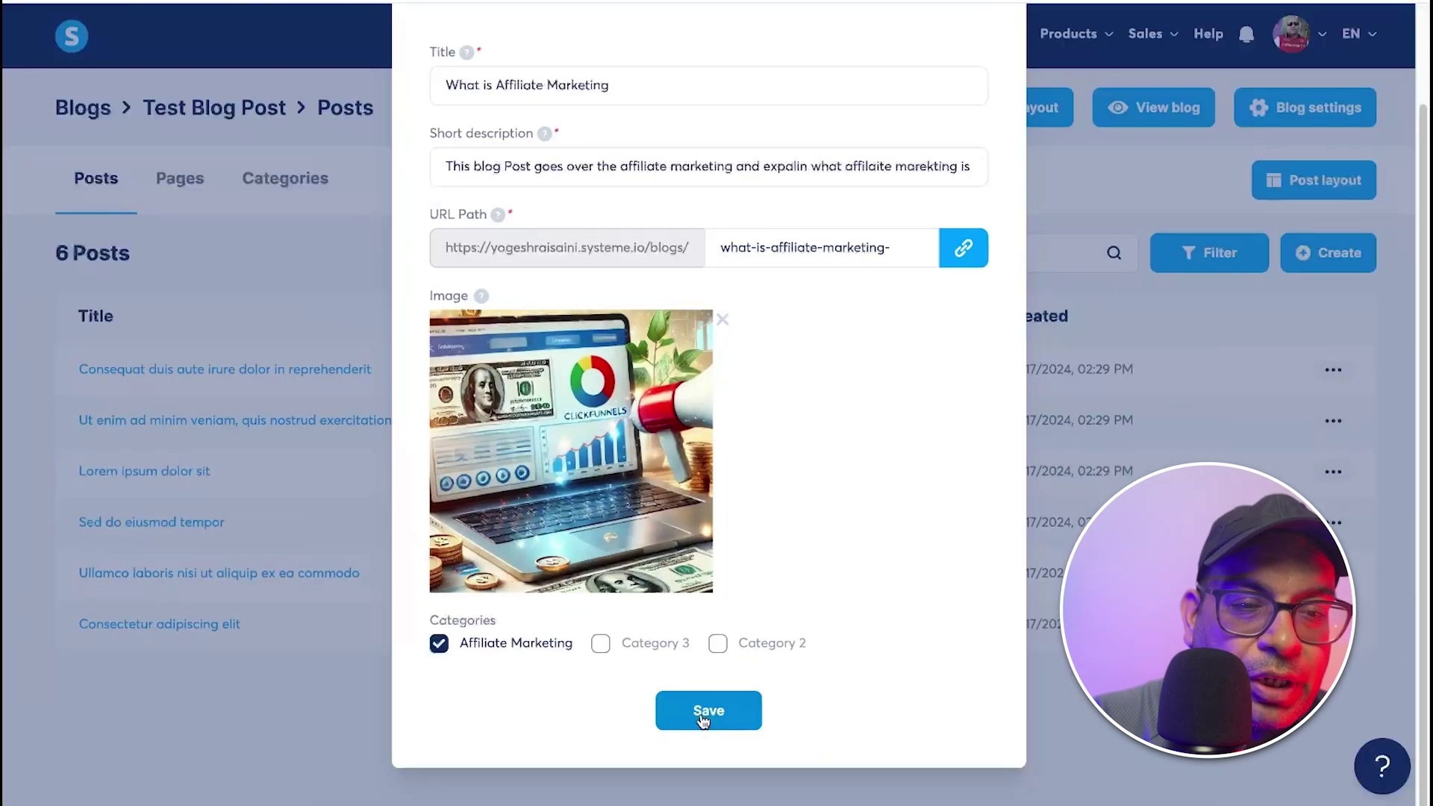
pyautogui.click(707, 758)
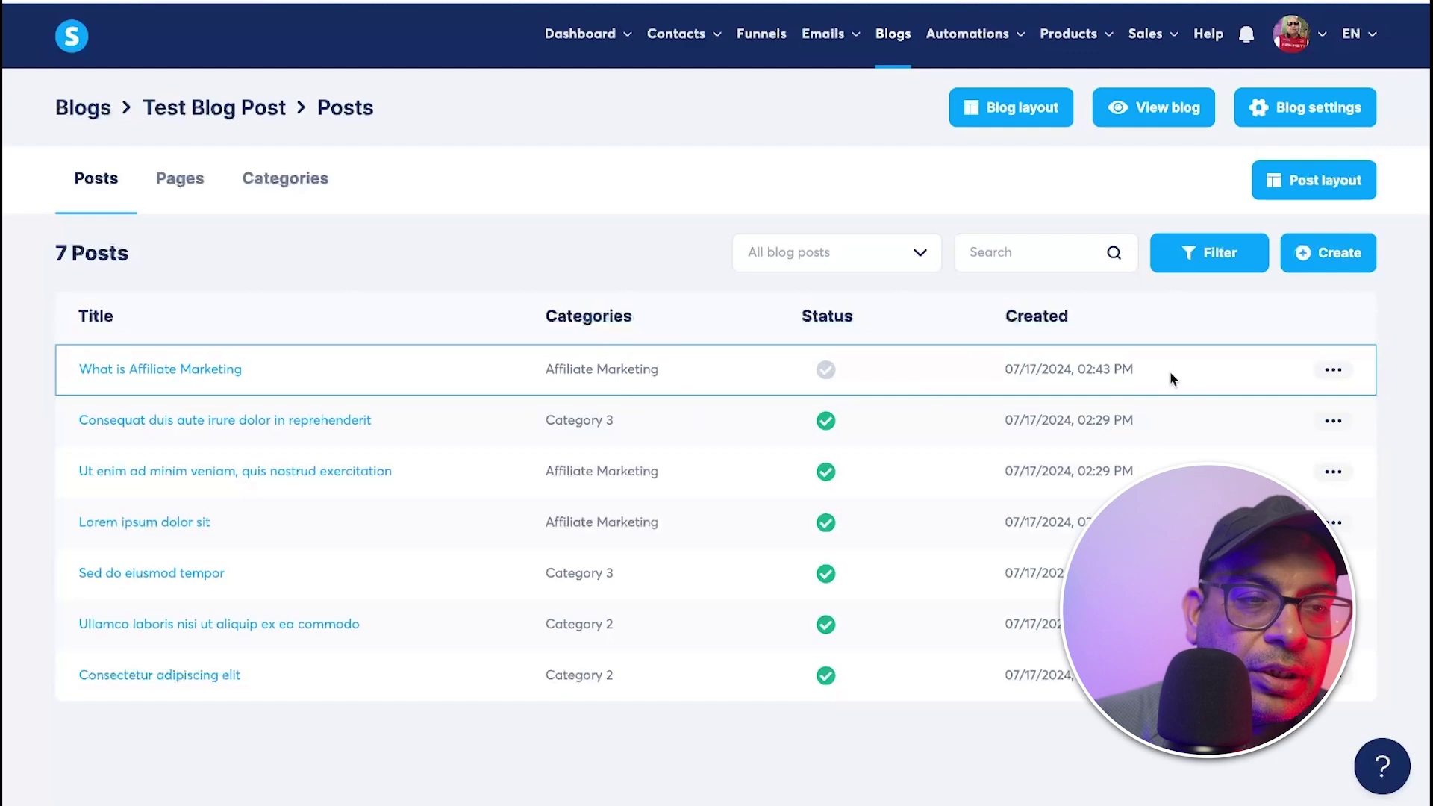
# Step: Choose Edit from the 'What is Affiliate Marketing' post's actions menu
pyautogui.click(1333, 370)
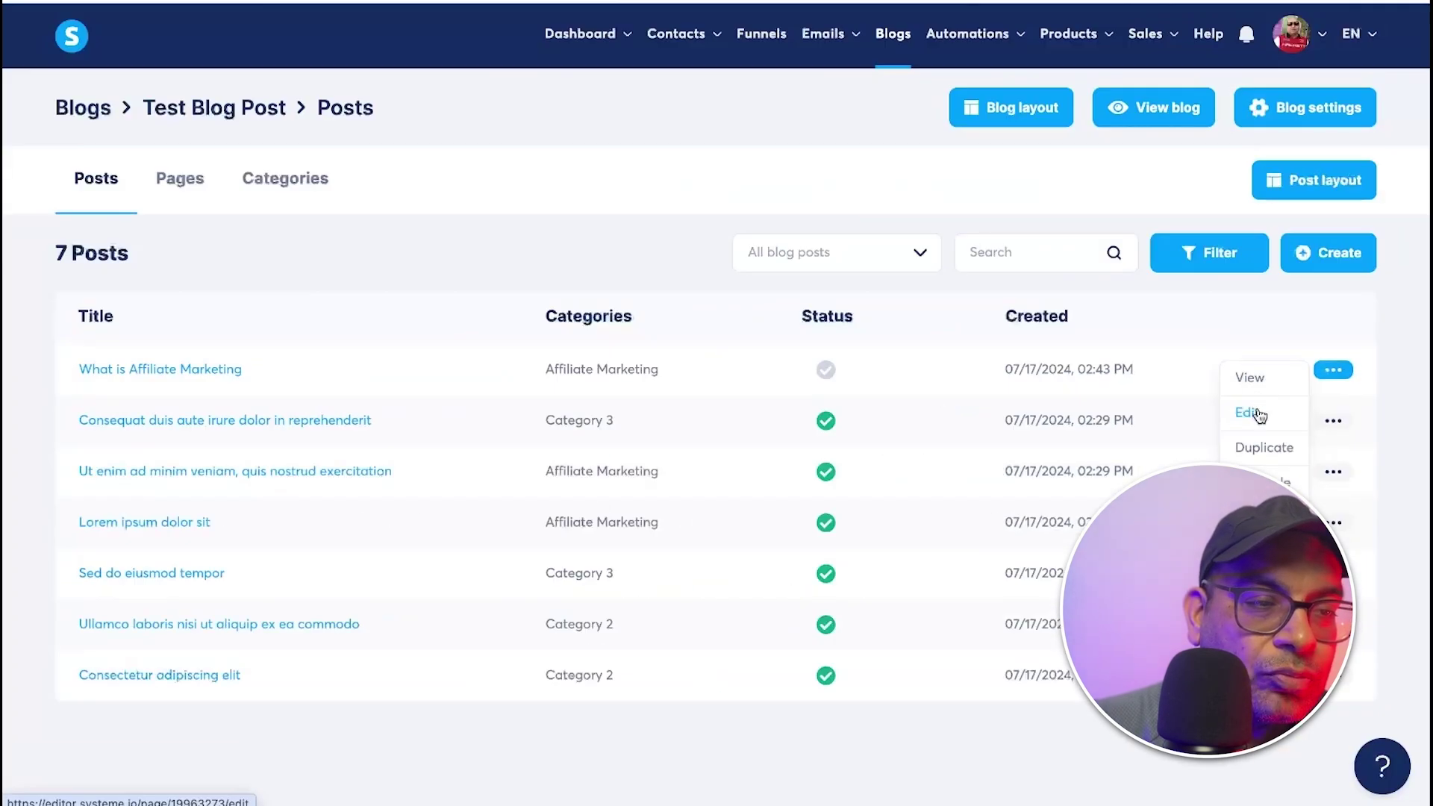
pyautogui.click(1258, 415)
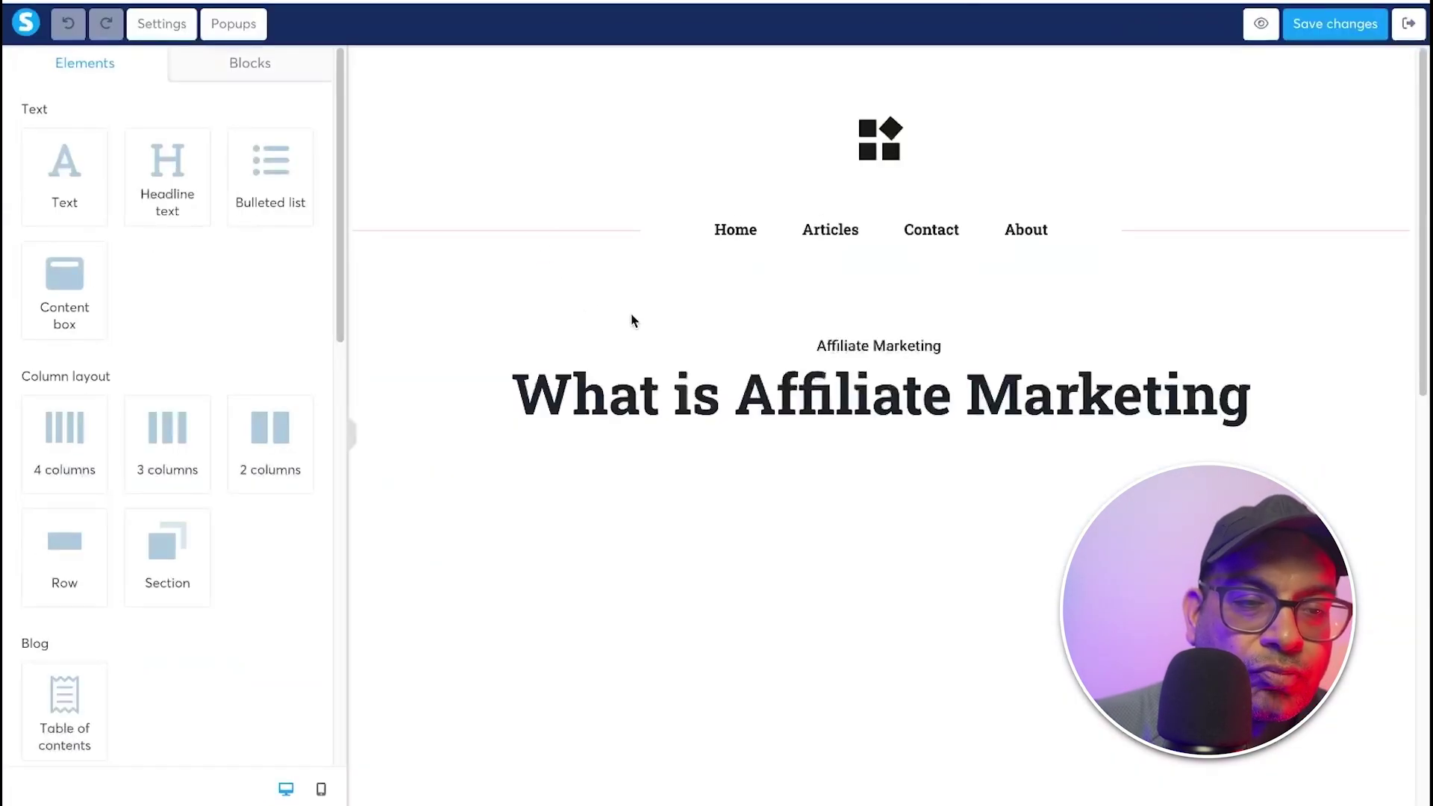
# Step: Drop a Headline text and a Text paragraph below the featured image
pyautogui.scroll(-4, 615, 303)
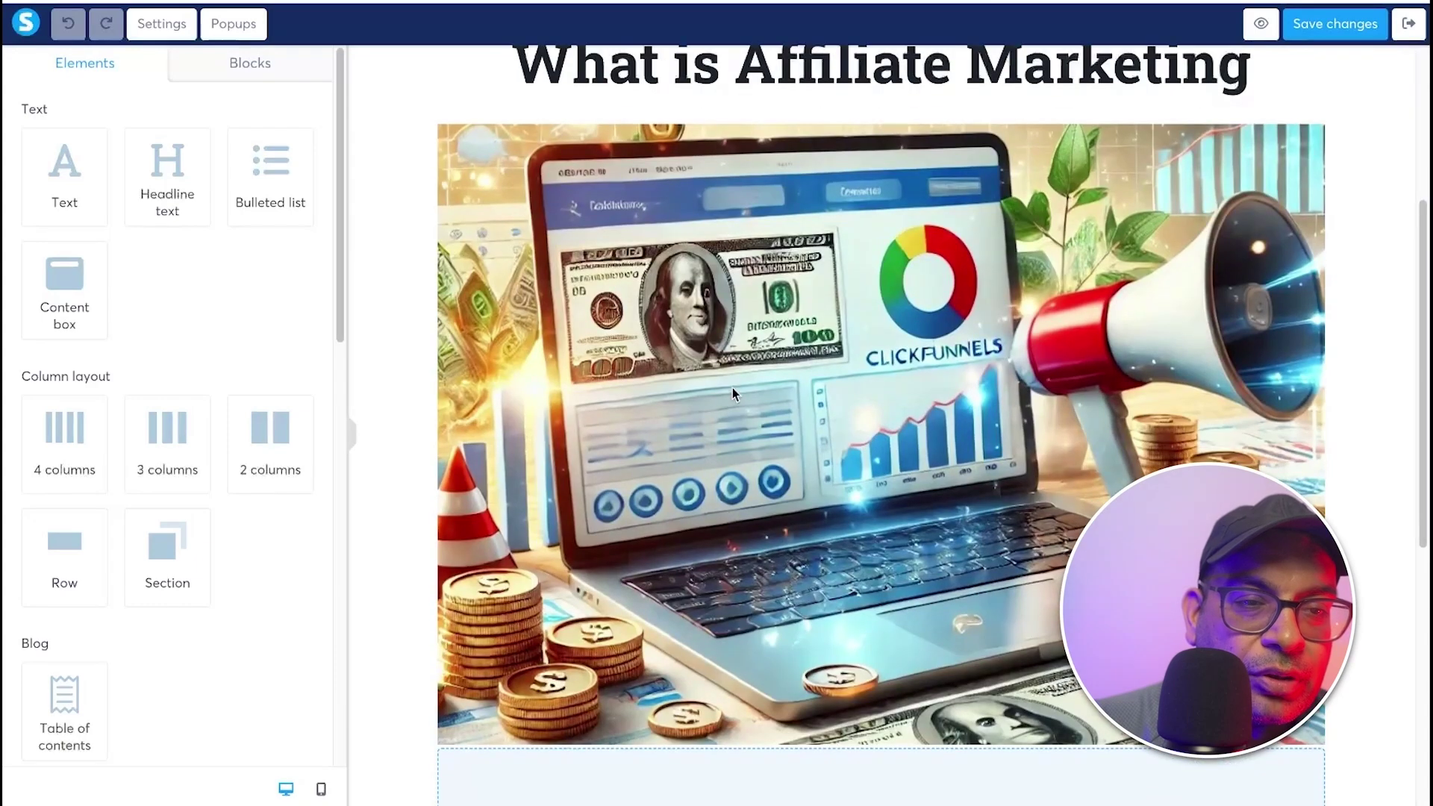
pyautogui.scroll(-5, 721, 370)
pyautogui.scroll(-1, 709, 371)
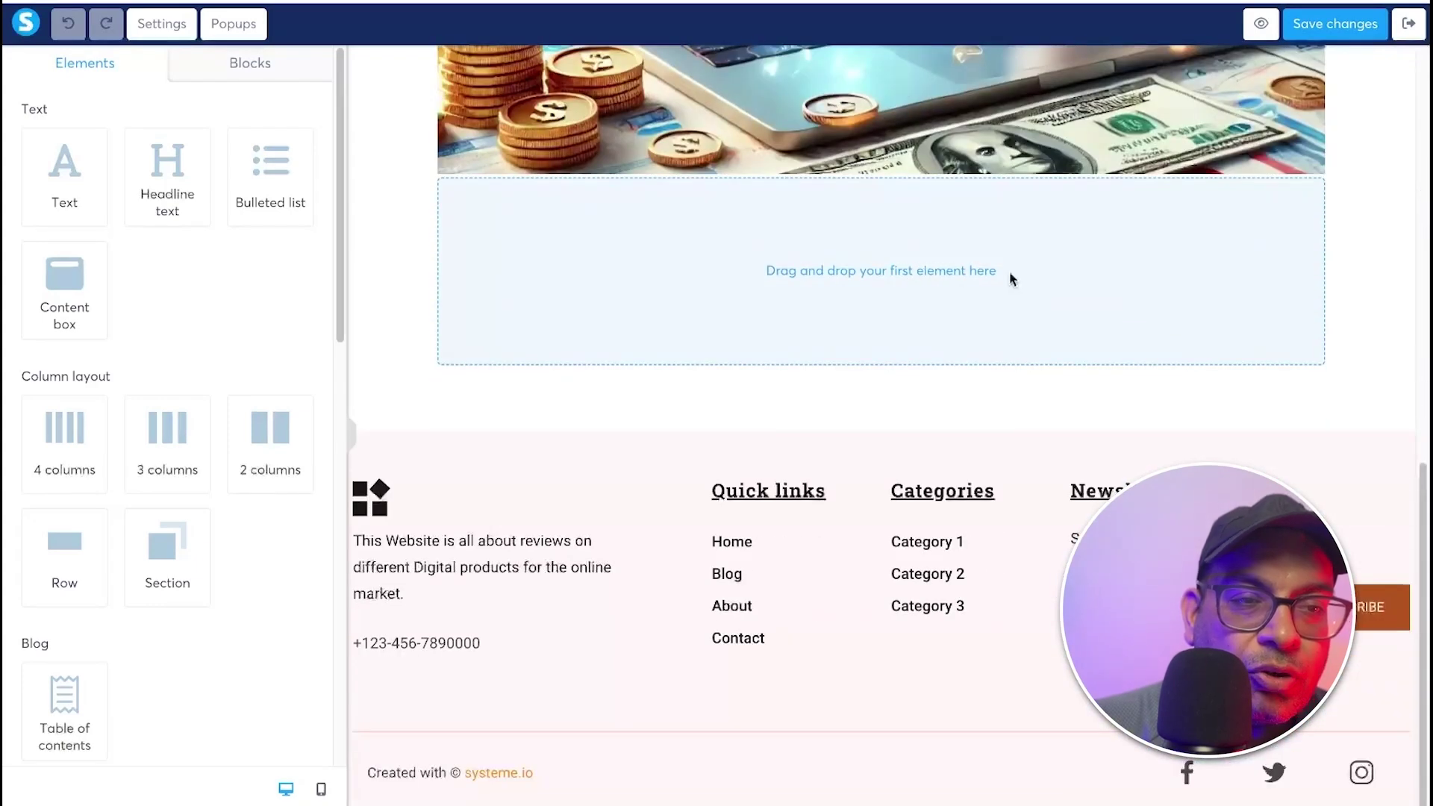
pyautogui.moveTo(157, 179); pyautogui.dragTo(815, 270)
pyautogui.moveTo(64, 173); pyautogui.dragTo(831, 368)
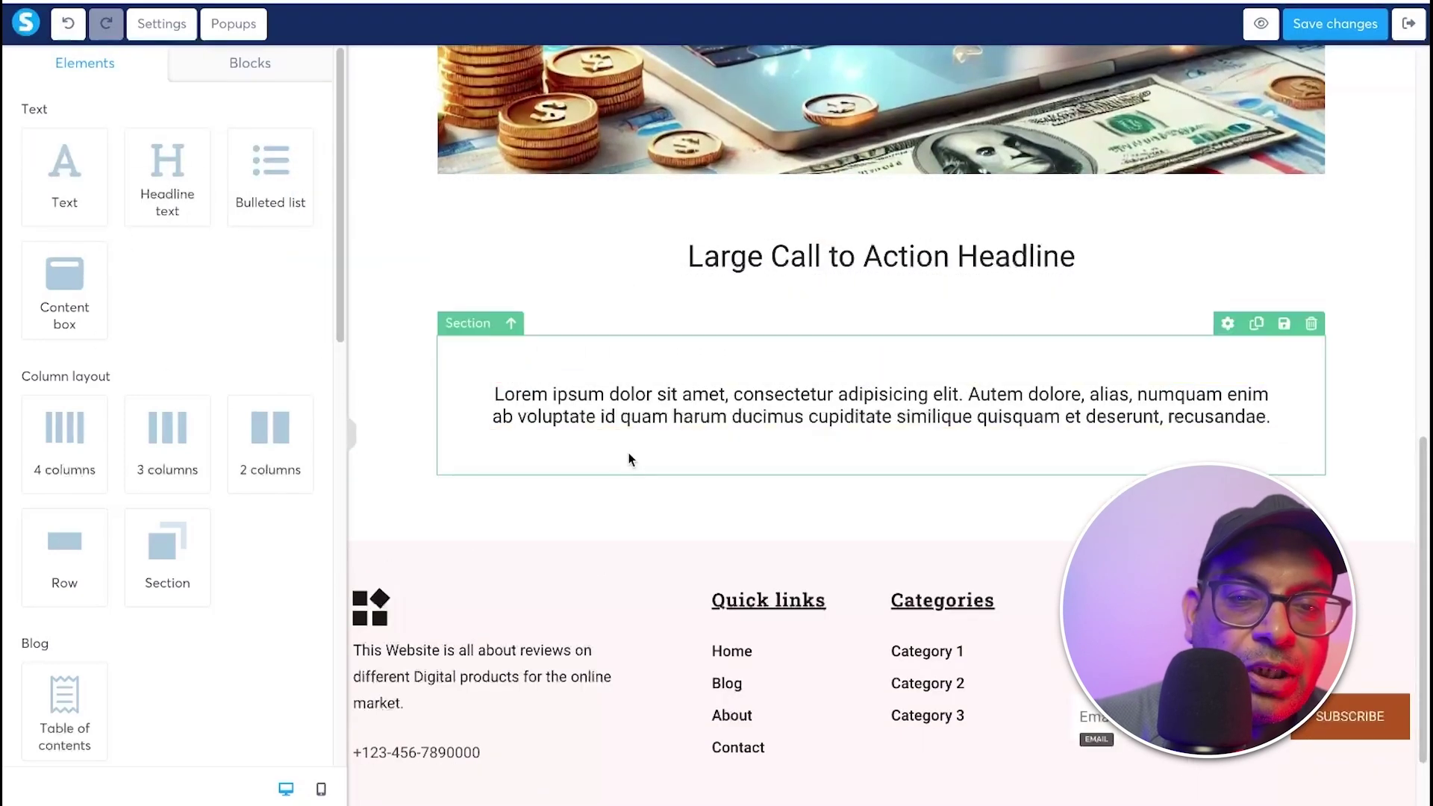
# Step: Add a Table of contents and an Image block below the paragraph
pyautogui.scroll(-2, 687, 488)
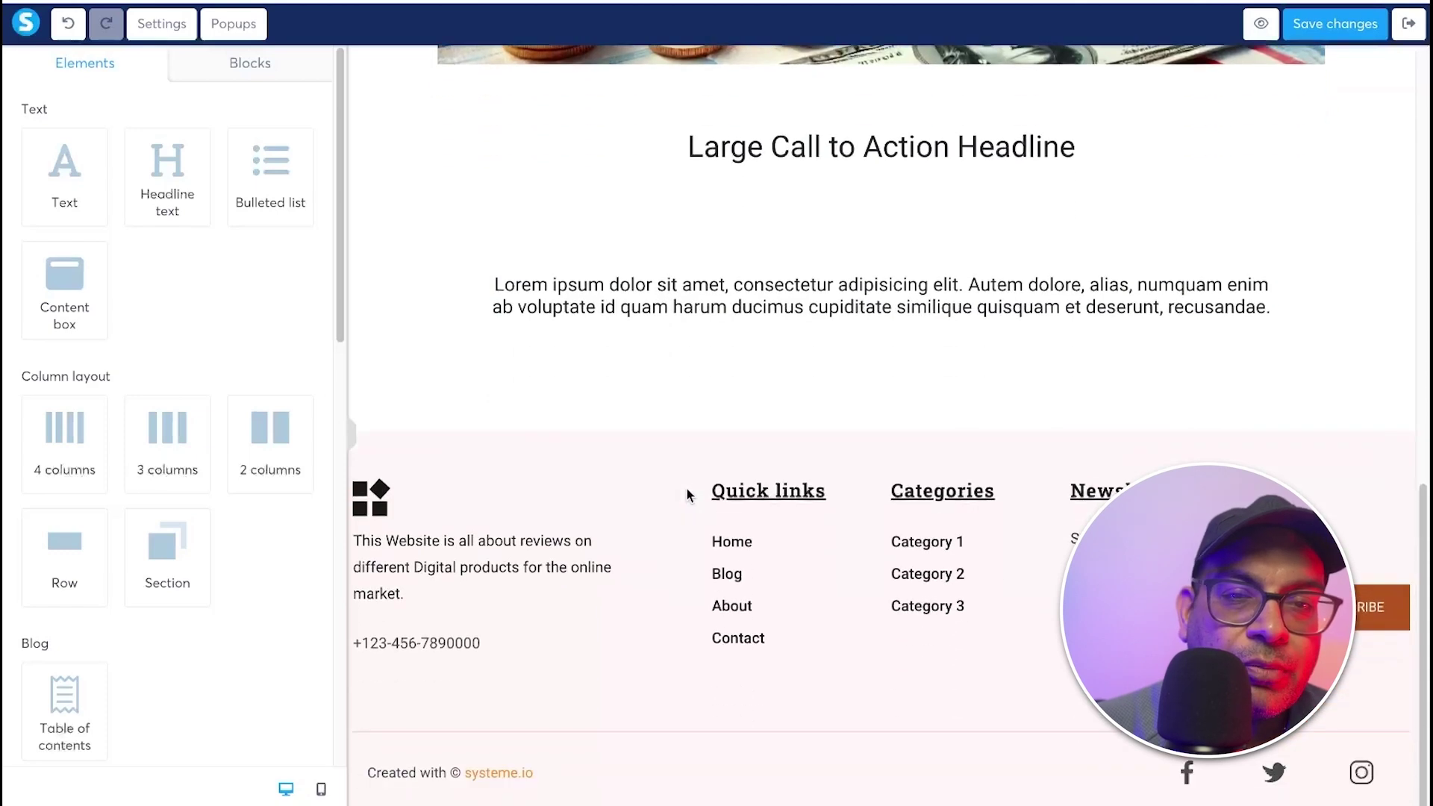
pyautogui.scroll(1, 689, 463)
pyautogui.moveTo(339, 215); pyautogui.dragTo(337, 381)
pyautogui.moveTo(64, 304); pyautogui.dragTo(754, 445)
pyautogui.moveTo(75, 313); pyautogui.dragTo(848, 433)
pyautogui.moveTo(340, 412); pyautogui.dragTo(339, 519)
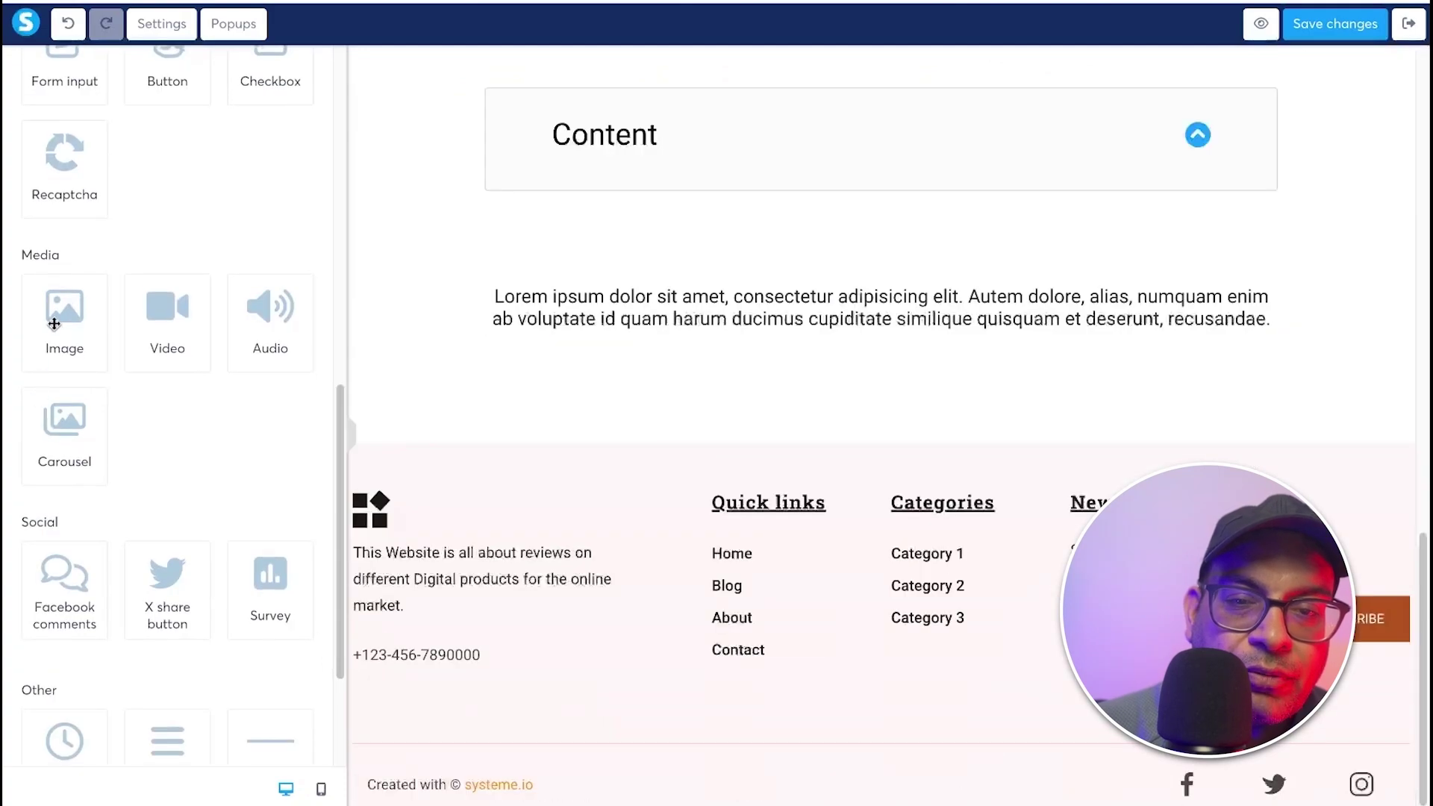
pyautogui.moveTo(54, 323); pyautogui.dragTo(816, 378)
pyautogui.scroll(5, 567, 446)
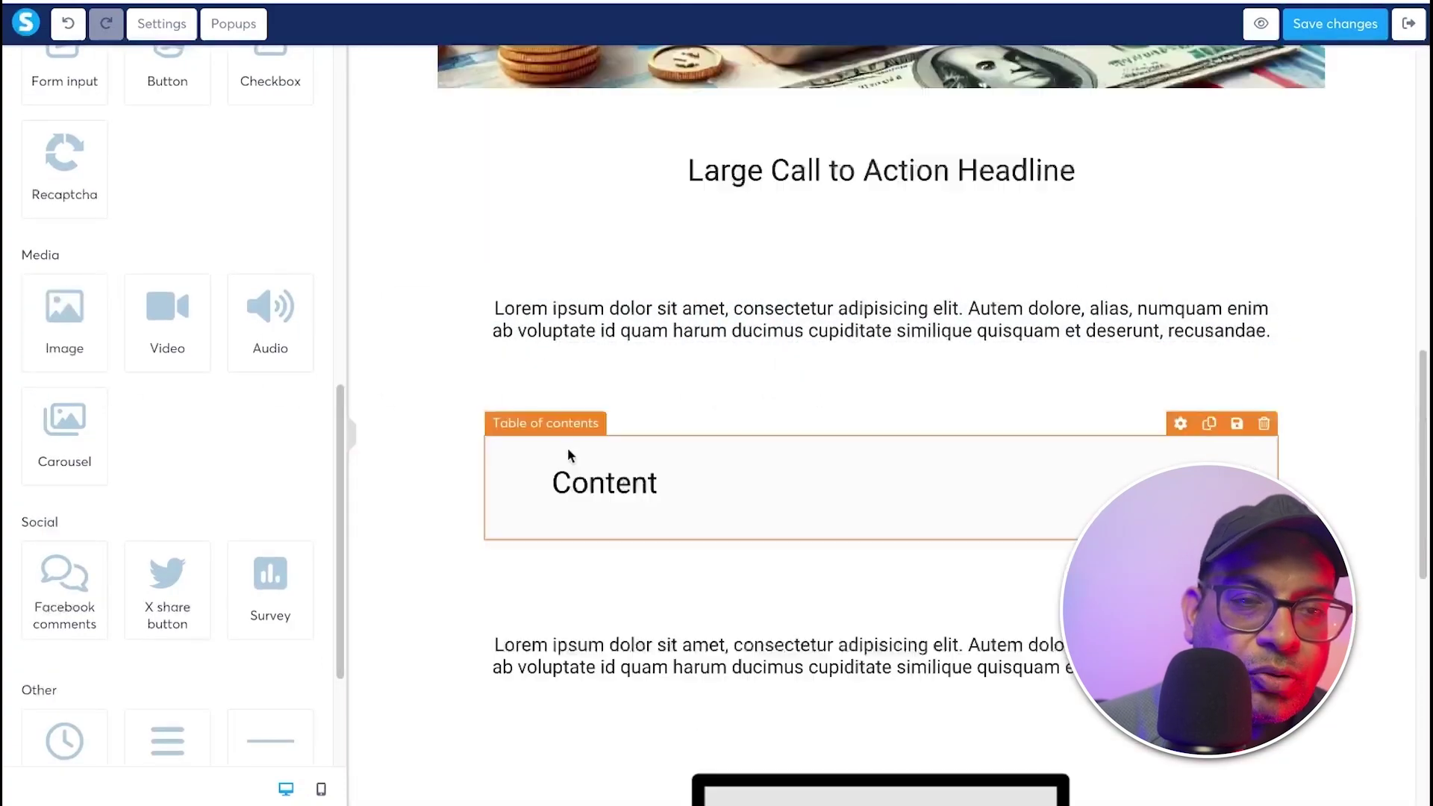
pyautogui.scroll(10, 568, 446)
pyautogui.scroll(-3, 566, 445)
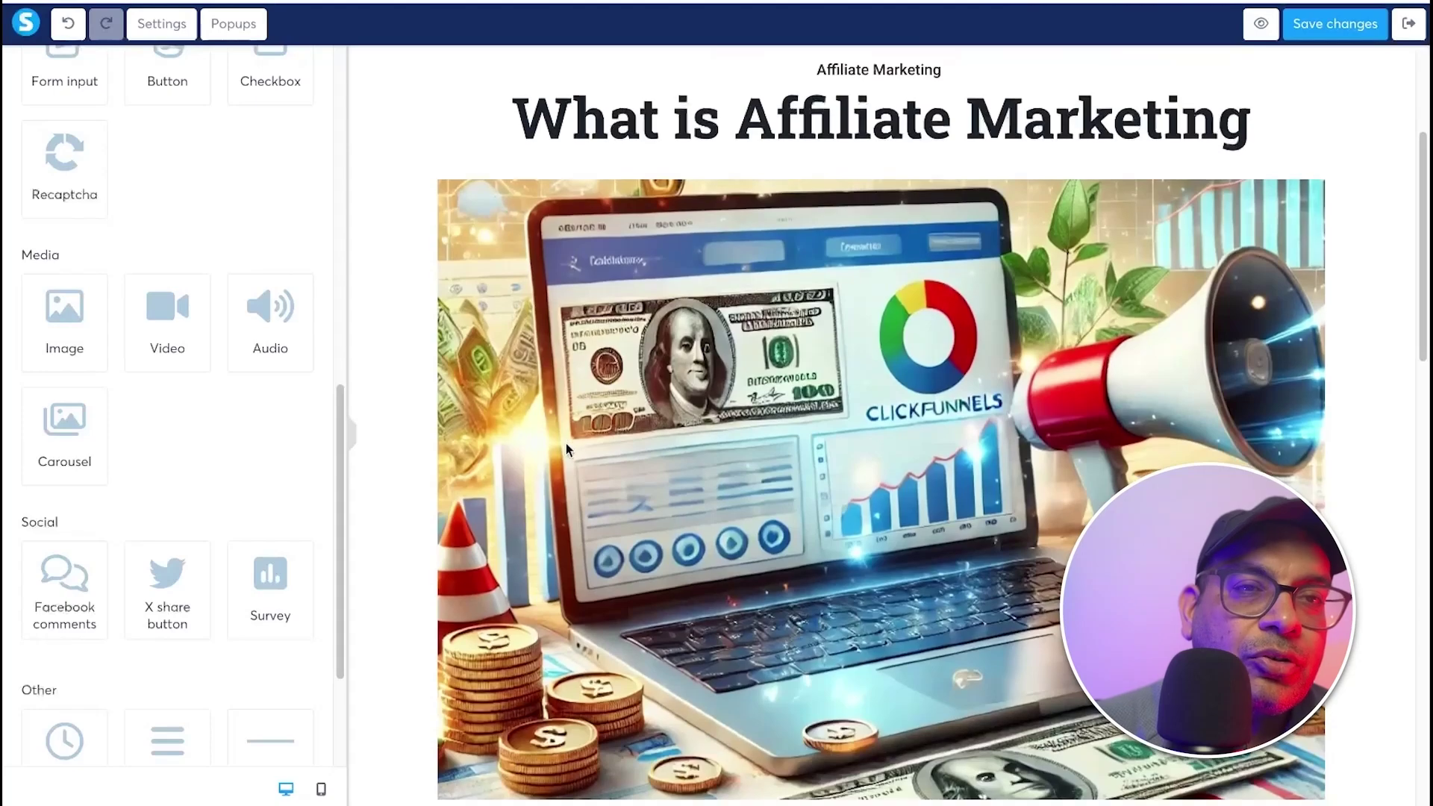
pyautogui.scroll(-10, 566, 444)
# Step: Delete the lorem ipsum placeholder paragraph text
pyautogui.click(500, 379)
pyautogui.moveTo(500, 378); pyautogui.dragTo(1270, 403)
pyautogui.press('BackSpace')
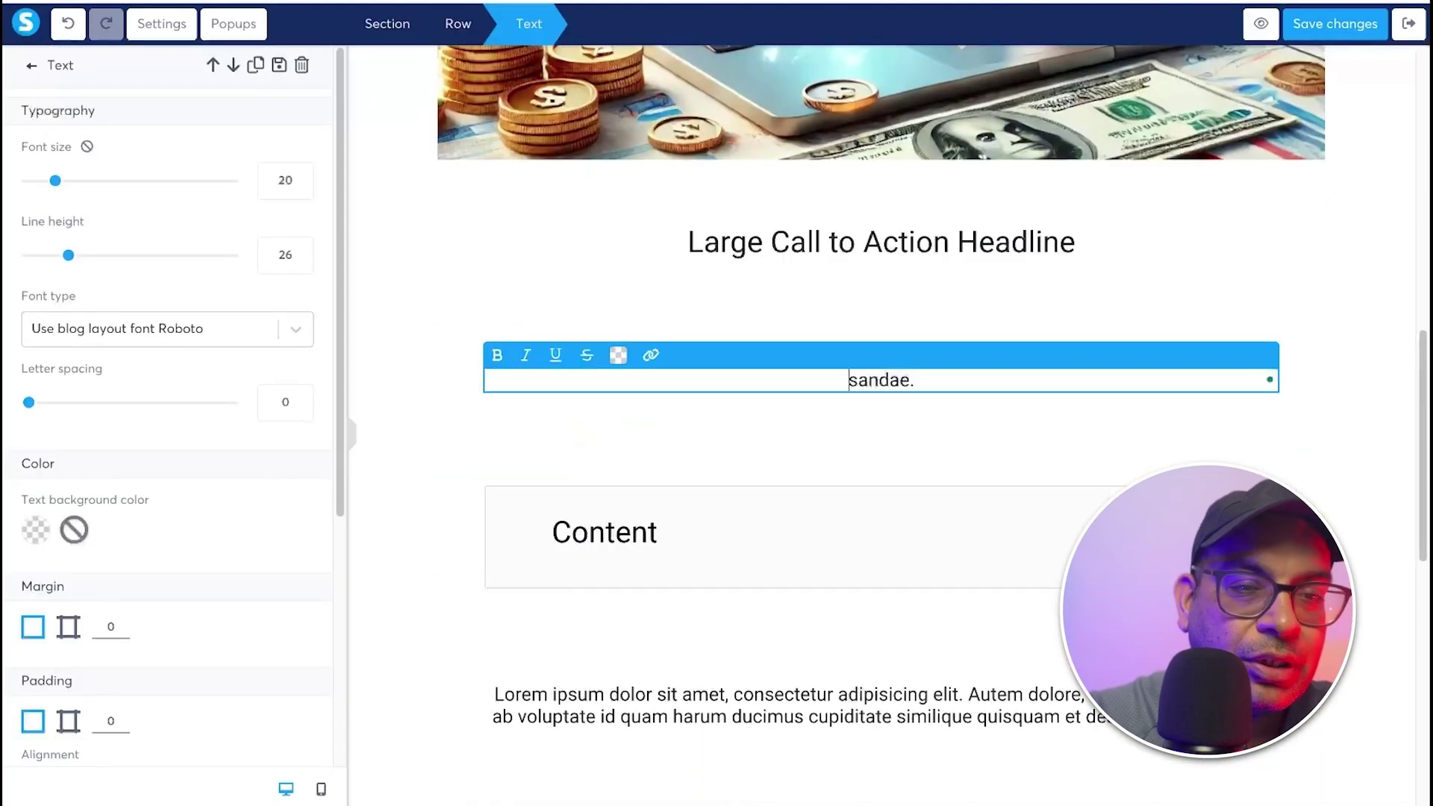
pyautogui.click(942, 380)
pyautogui.press('BackSpace')
pyautogui.press('BackSpace')
pyautogui.press('BackSpace')
pyautogui.press('BackSpace')
pyautogui.press('BackSpace')
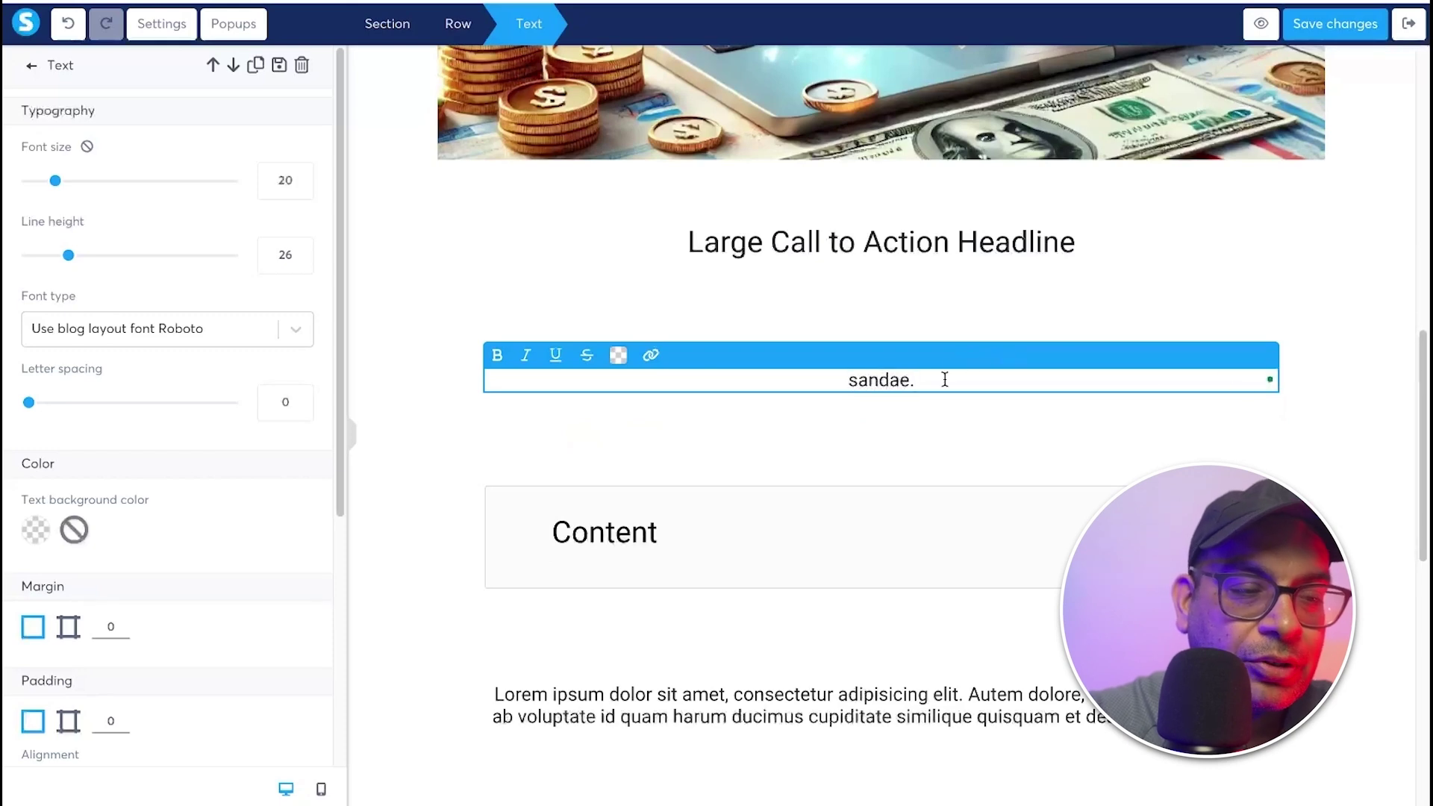
pyautogui.press('BackSpace')
pyautogui.press('BackSpace')
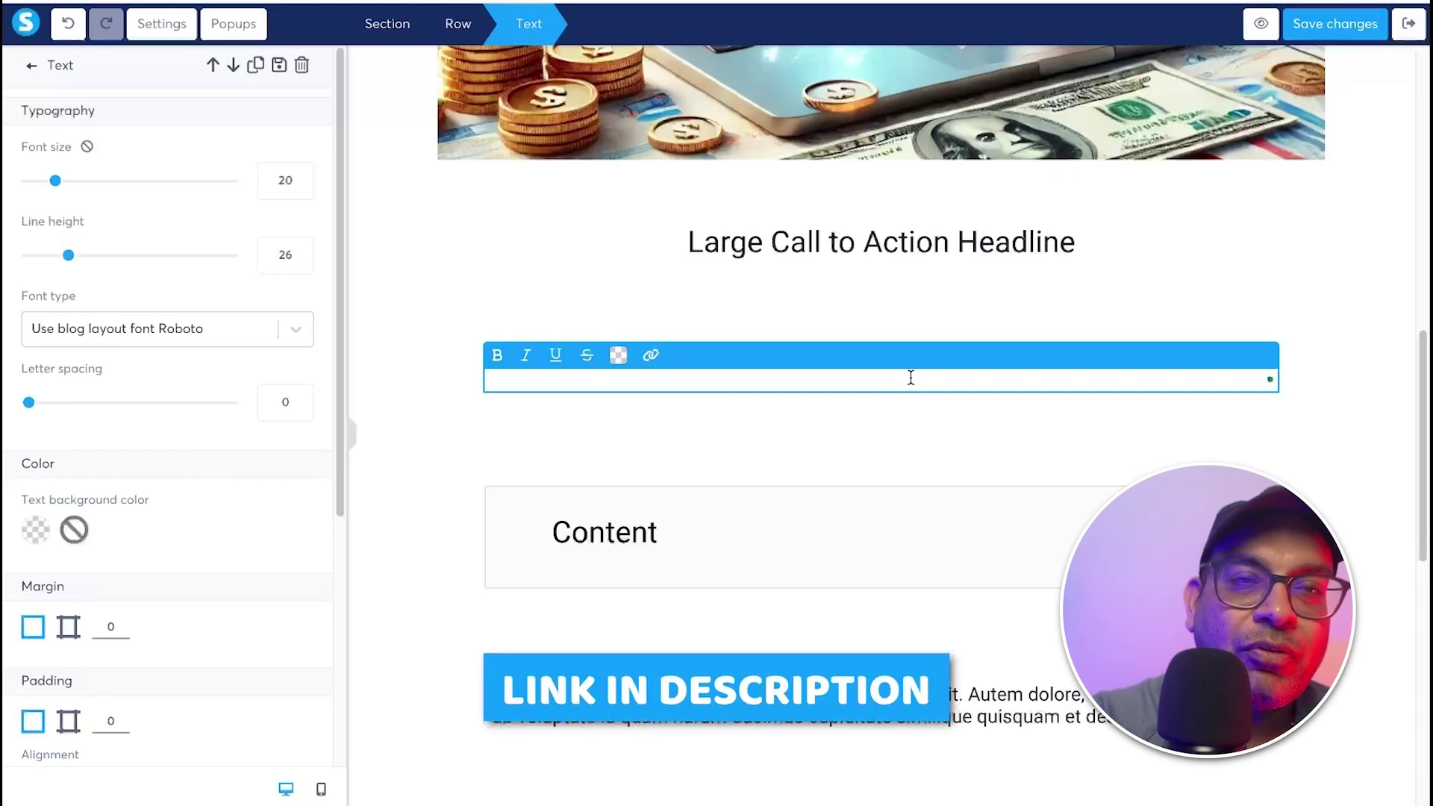
# Step: Retitle the headline 'What Is Affiliate Marketing?' and add the intro question line
pyautogui.click(1088, 244)
pyautogui.tripleClick(1075, 243)
pyautogui.press('BackSpace')
pyautogui.write('What')
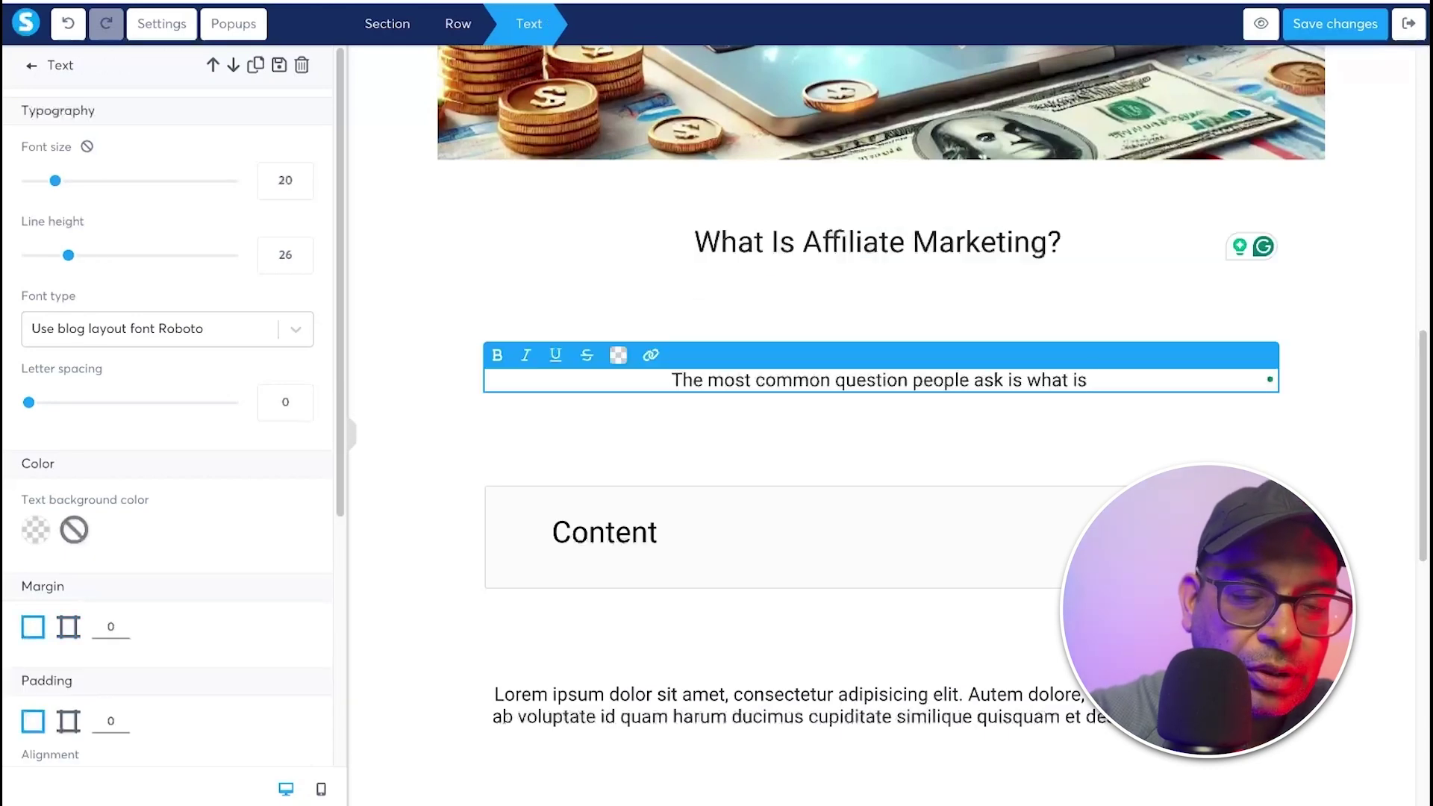
pyautogui.write('affiliate')
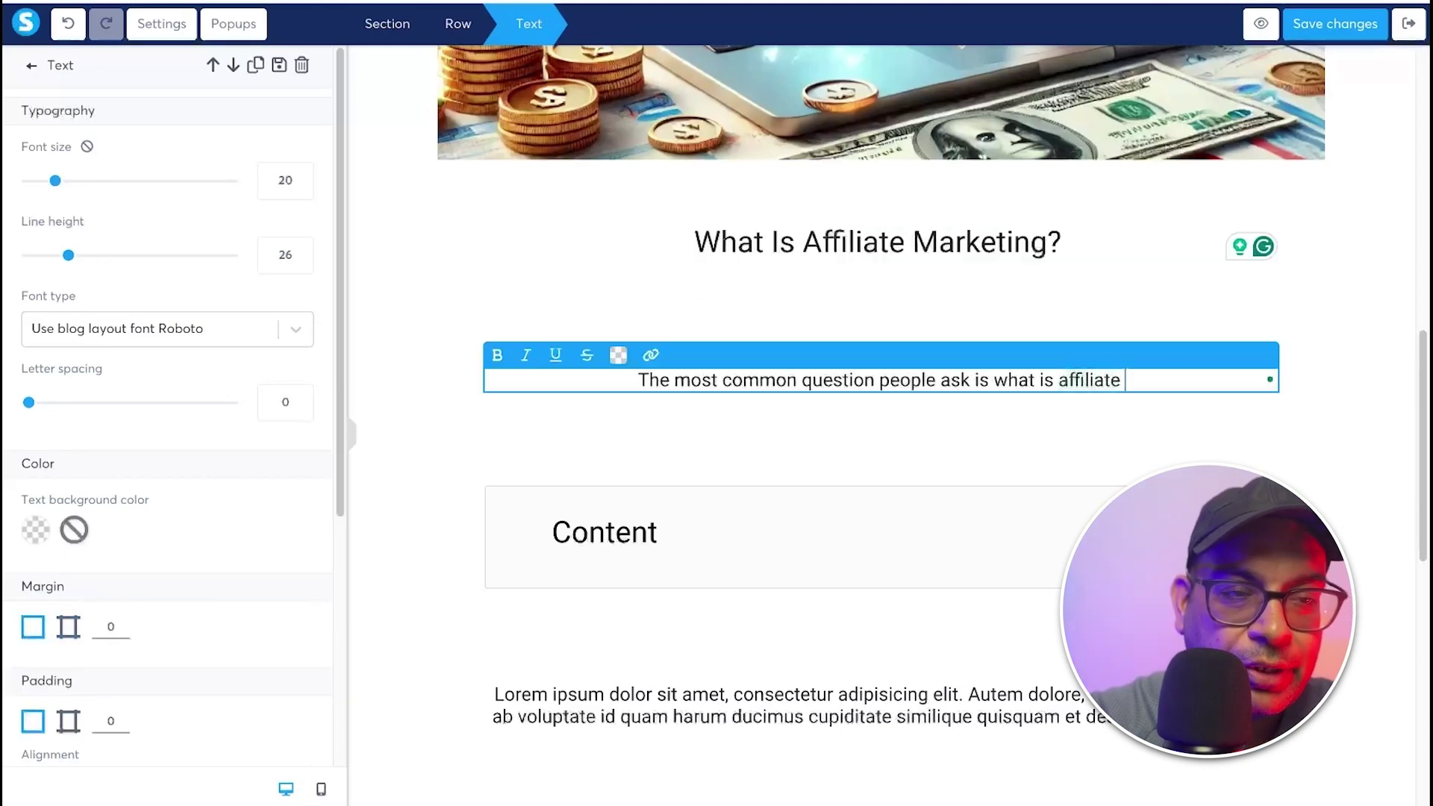
pyautogui.write(' marketing?')
pyautogui.click(855, 693)
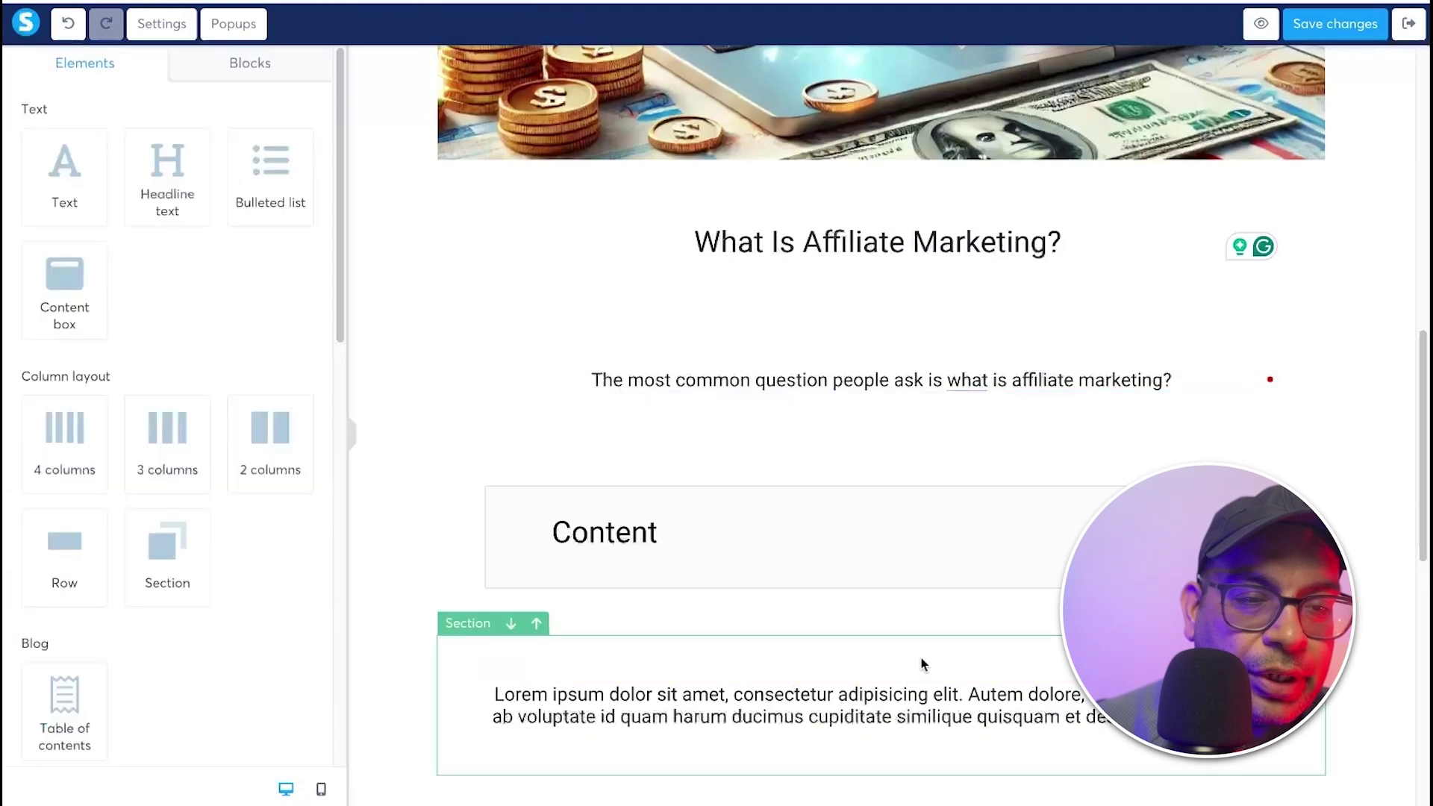
pyautogui.scroll(-3, 923, 664)
# Step: Add a headline reading 'Affiliate Markeitng' below the table of contents
pyautogui.moveTo(167, 177); pyautogui.dragTo(731, 403)
pyautogui.write('Affiliate Markeitng')
pyautogui.click(522, 298)
# Step: Limit the table of contents to H2 and H3 headings and save the post
pyautogui.moveTo(331, 215); pyautogui.dragTo(325, 357)
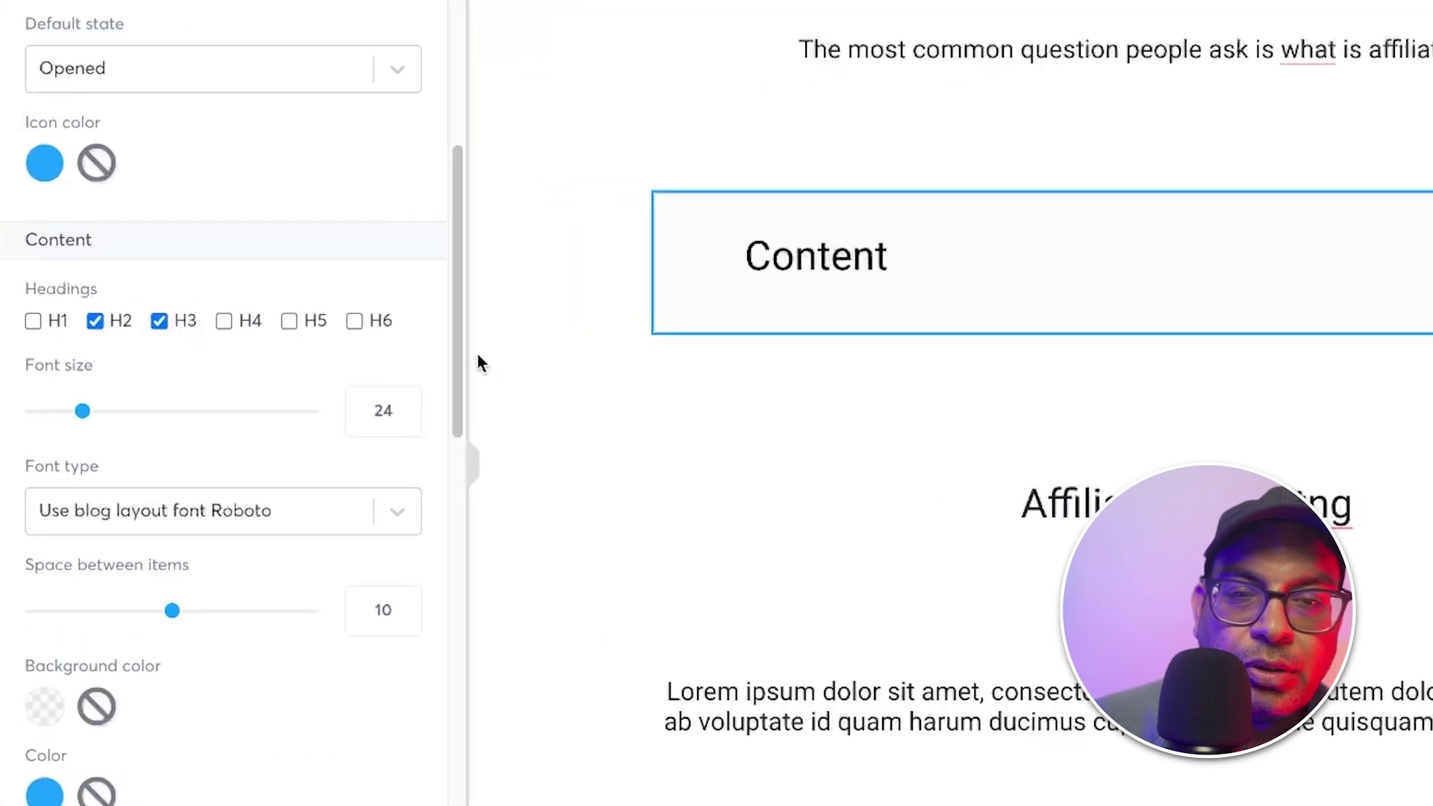
pyautogui.moveTo(456, 346); pyautogui.dragTo(461, 370)
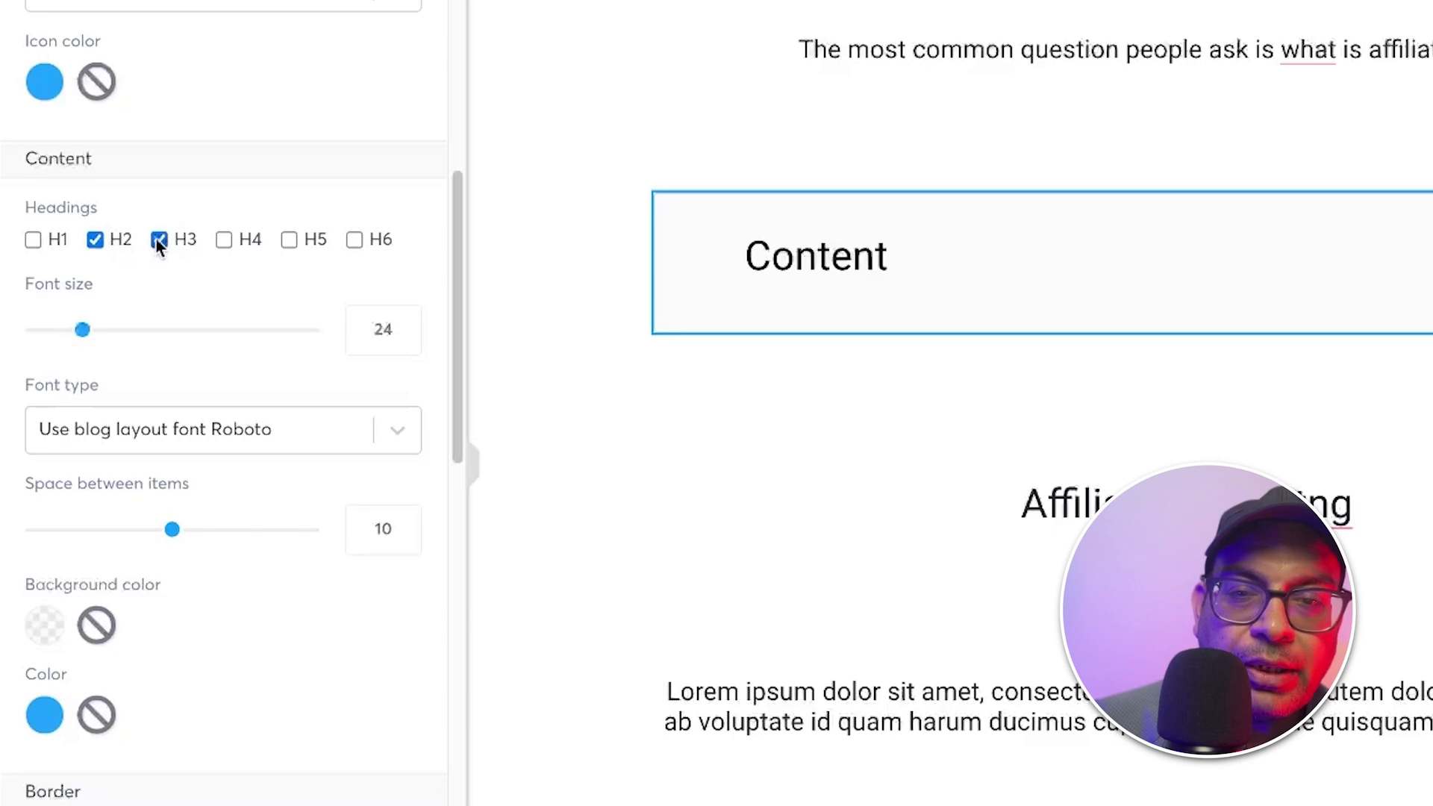
pyautogui.click(33, 239)
pyautogui.scroll(-1, 274, 272)
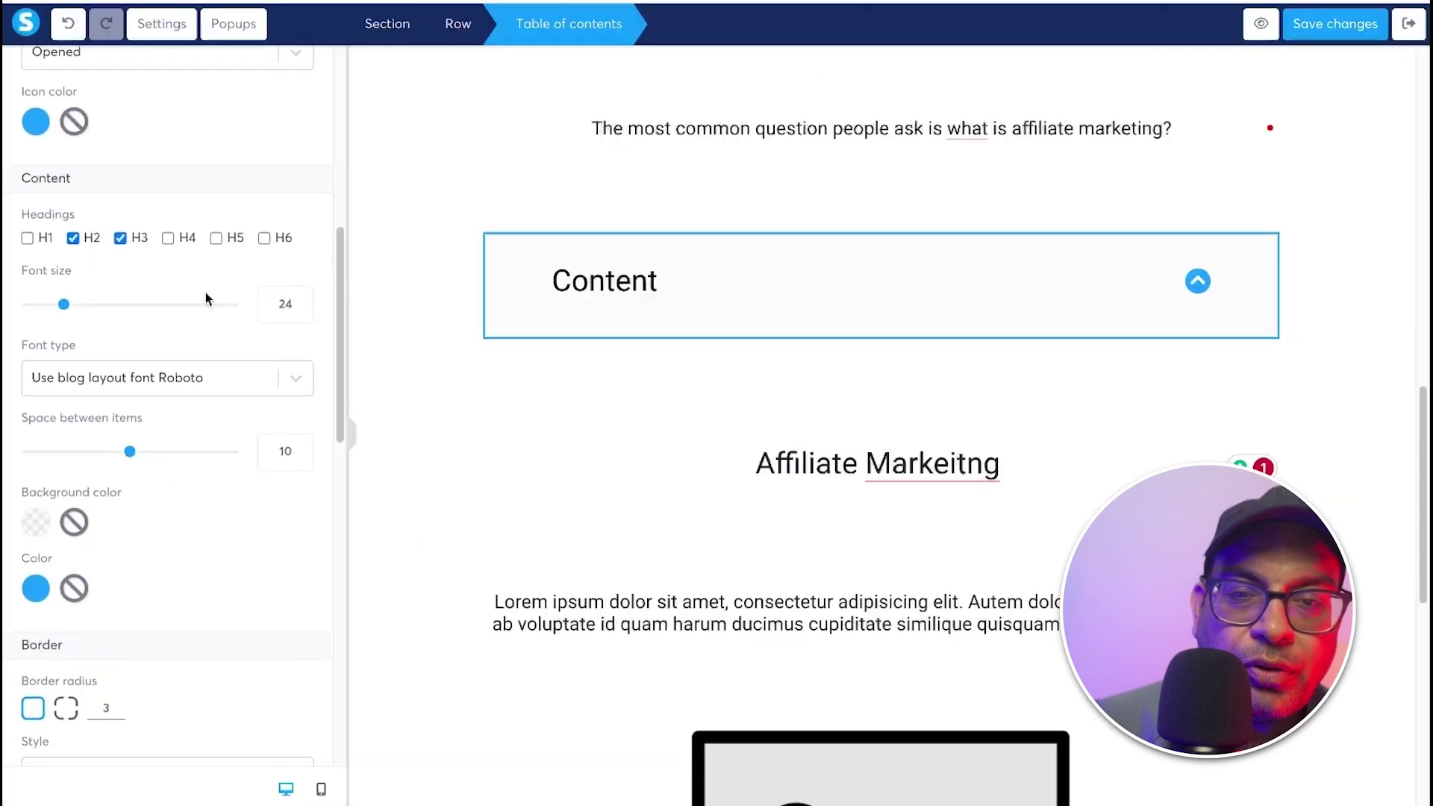
pyautogui.scroll(-2, 134, 313)
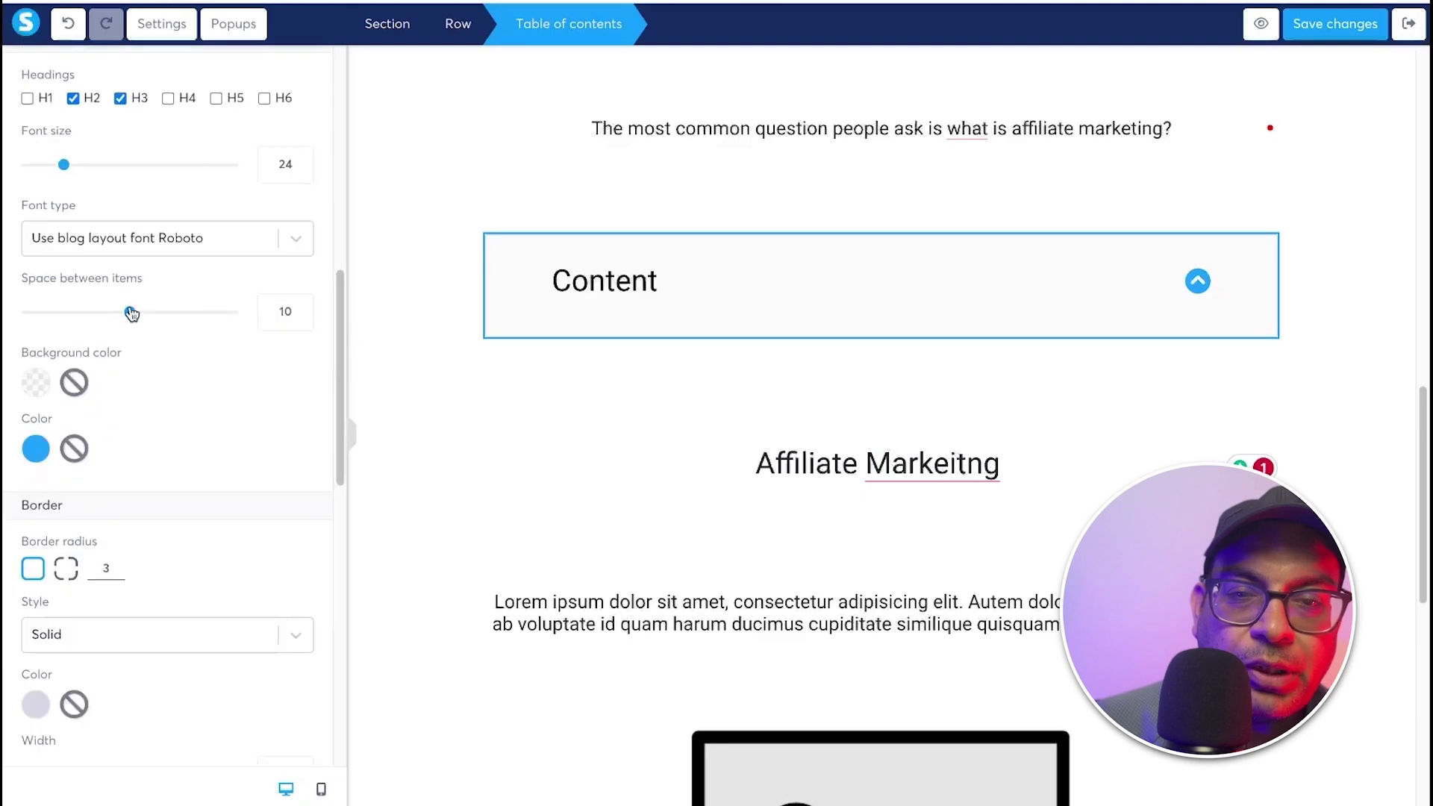
pyautogui.scroll(-7, 270, 634)
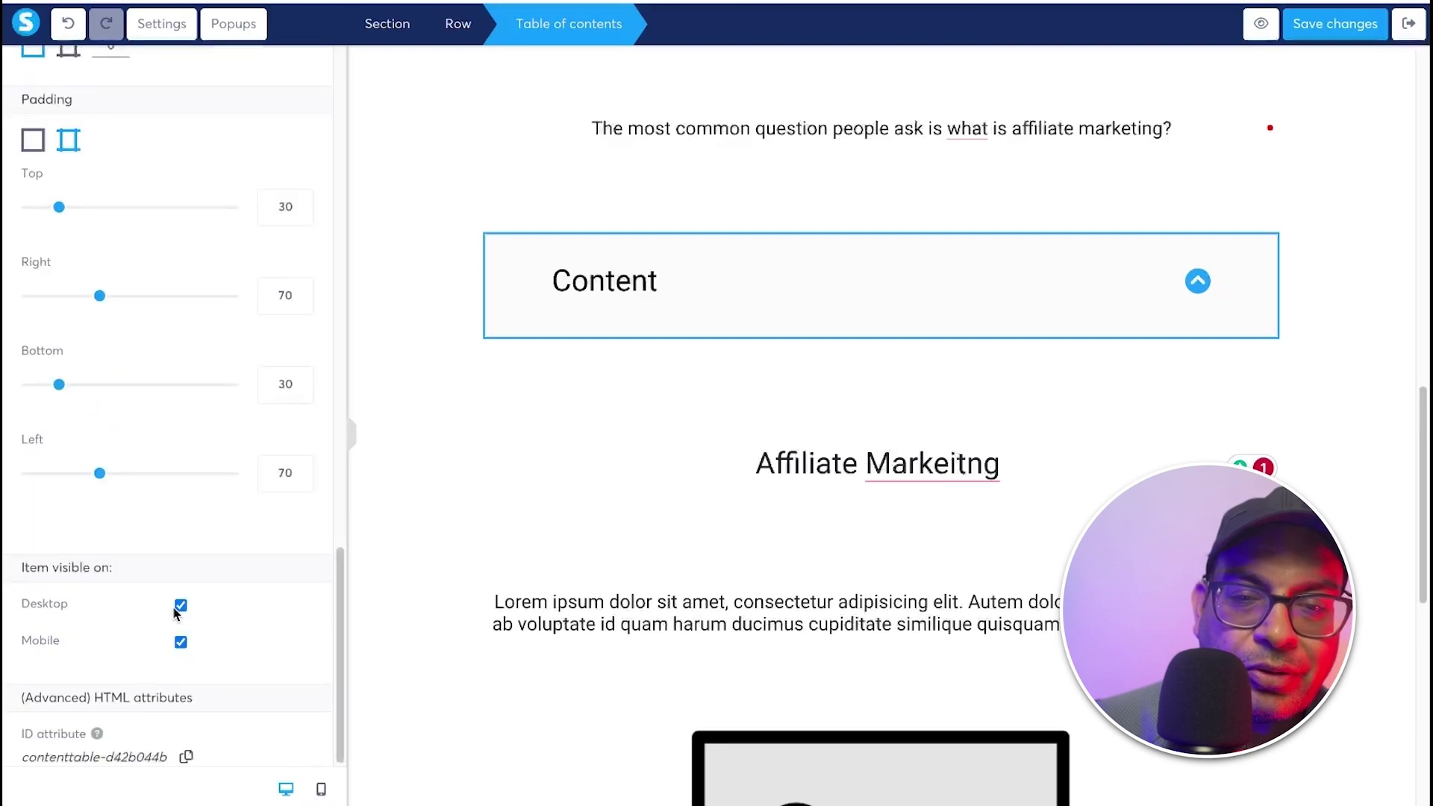
pyautogui.click(1307, 36)
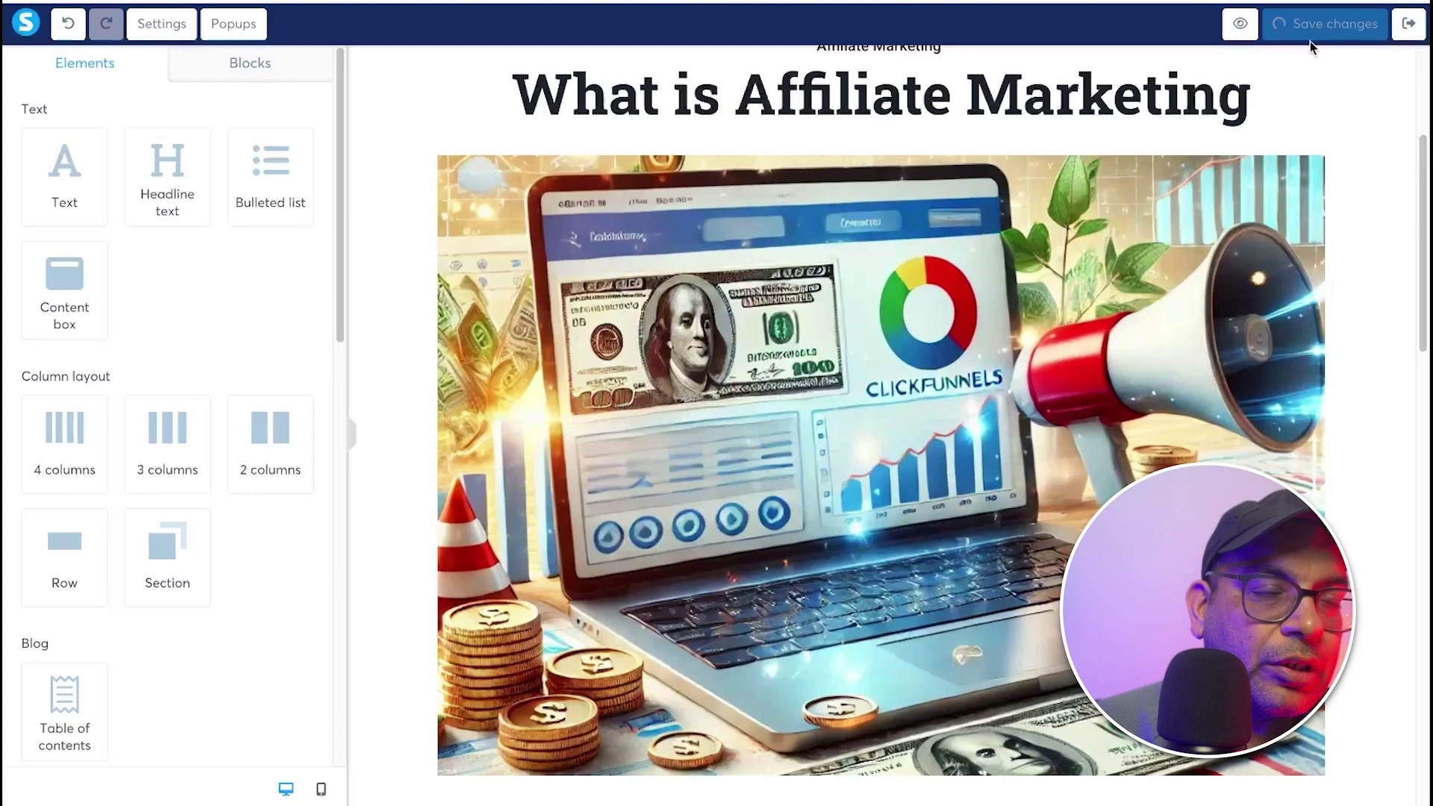
pyautogui.scroll(-8, 593, 309)
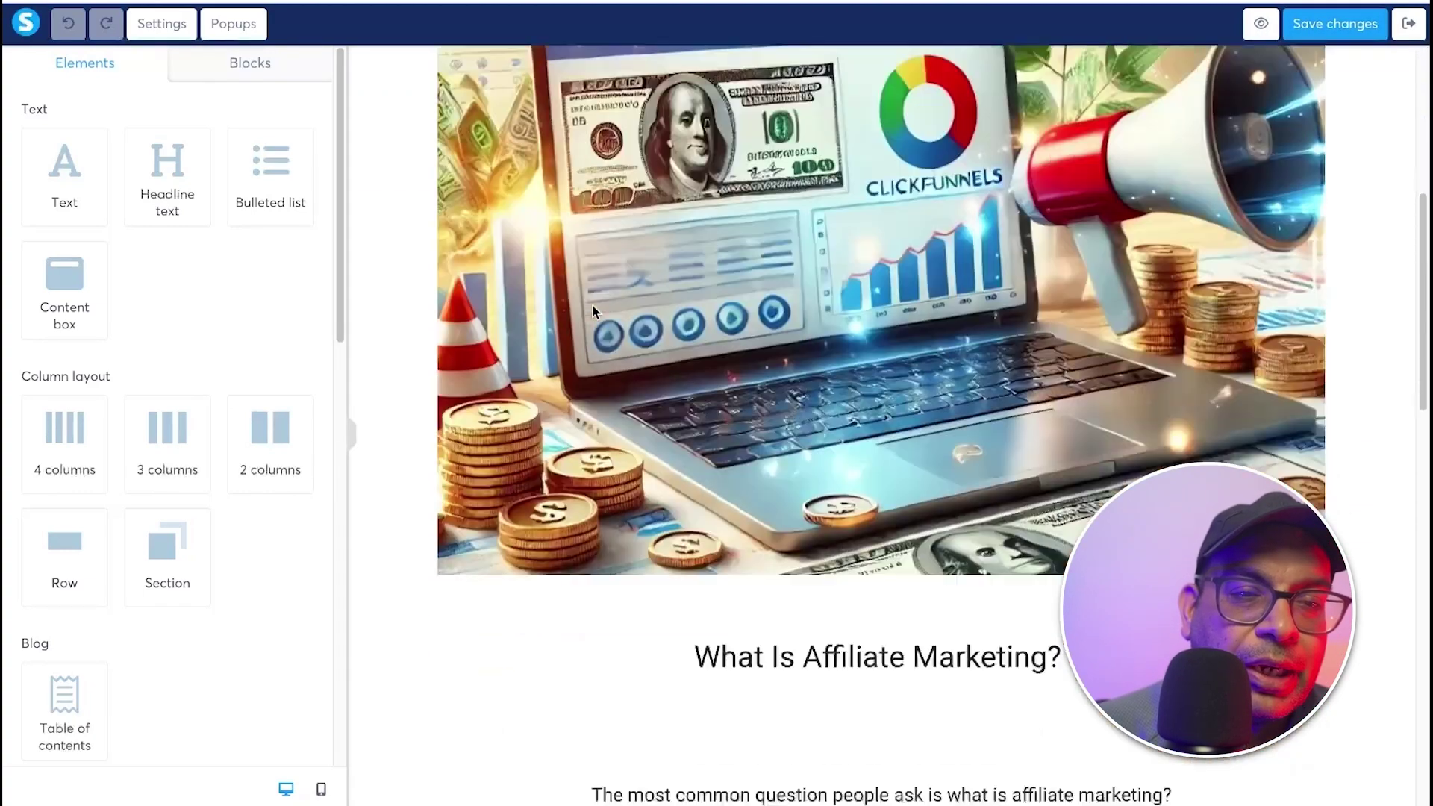
pyautogui.scroll(-5, 594, 310)
pyautogui.scroll(-5, 592, 310)
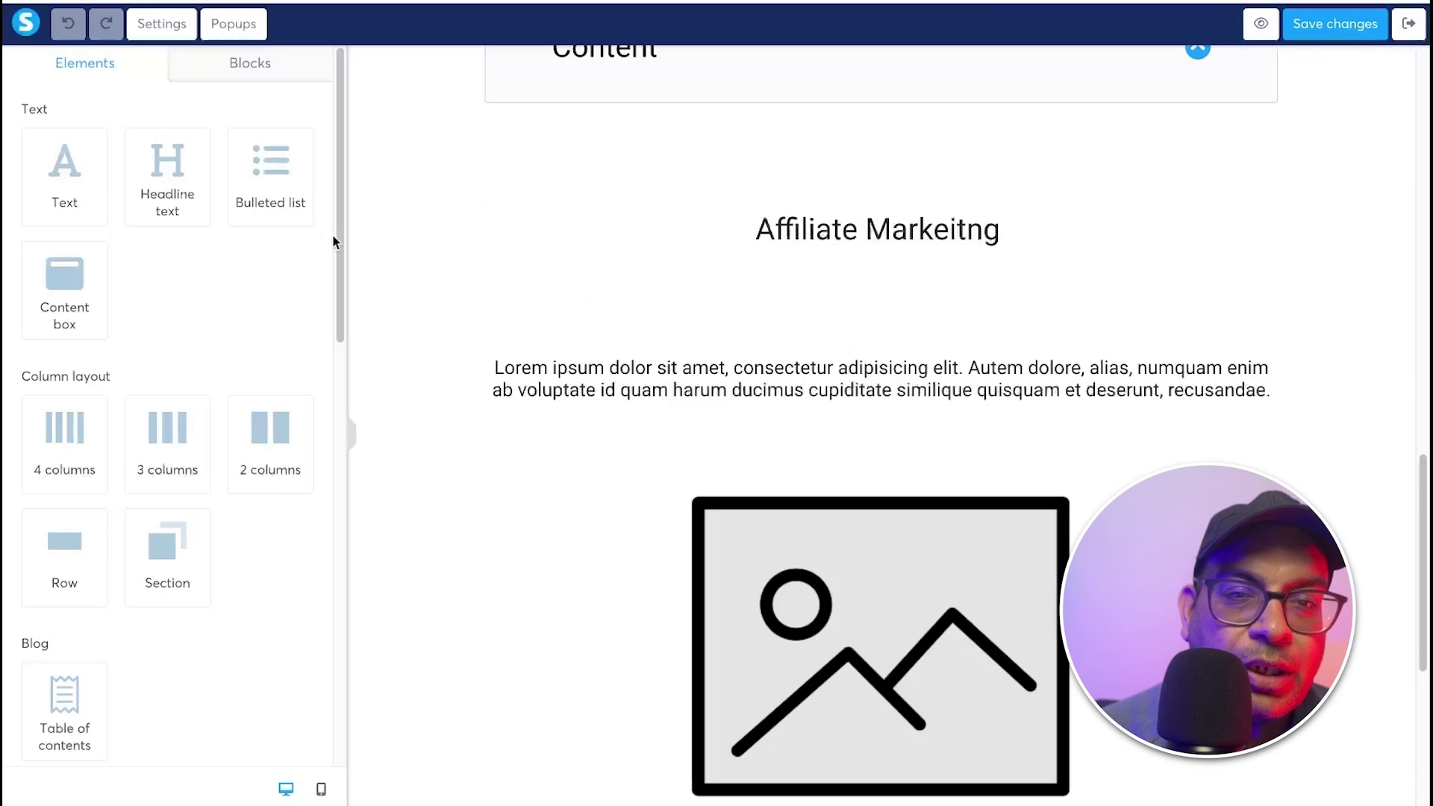
pyautogui.moveTo(347, 246); pyautogui.dragTo(351, 146)
pyautogui.click(261, 63)
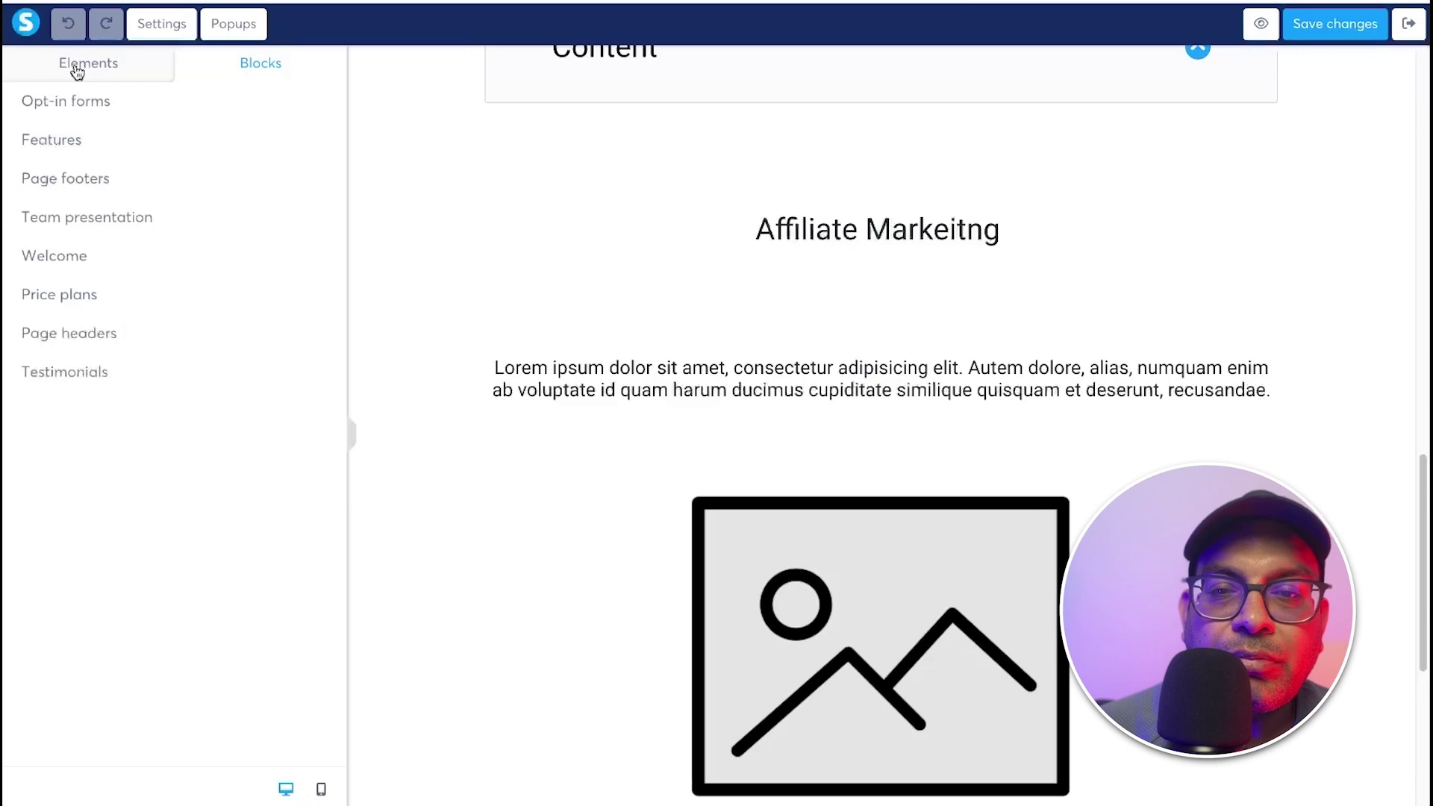
pyautogui.click(78, 67)
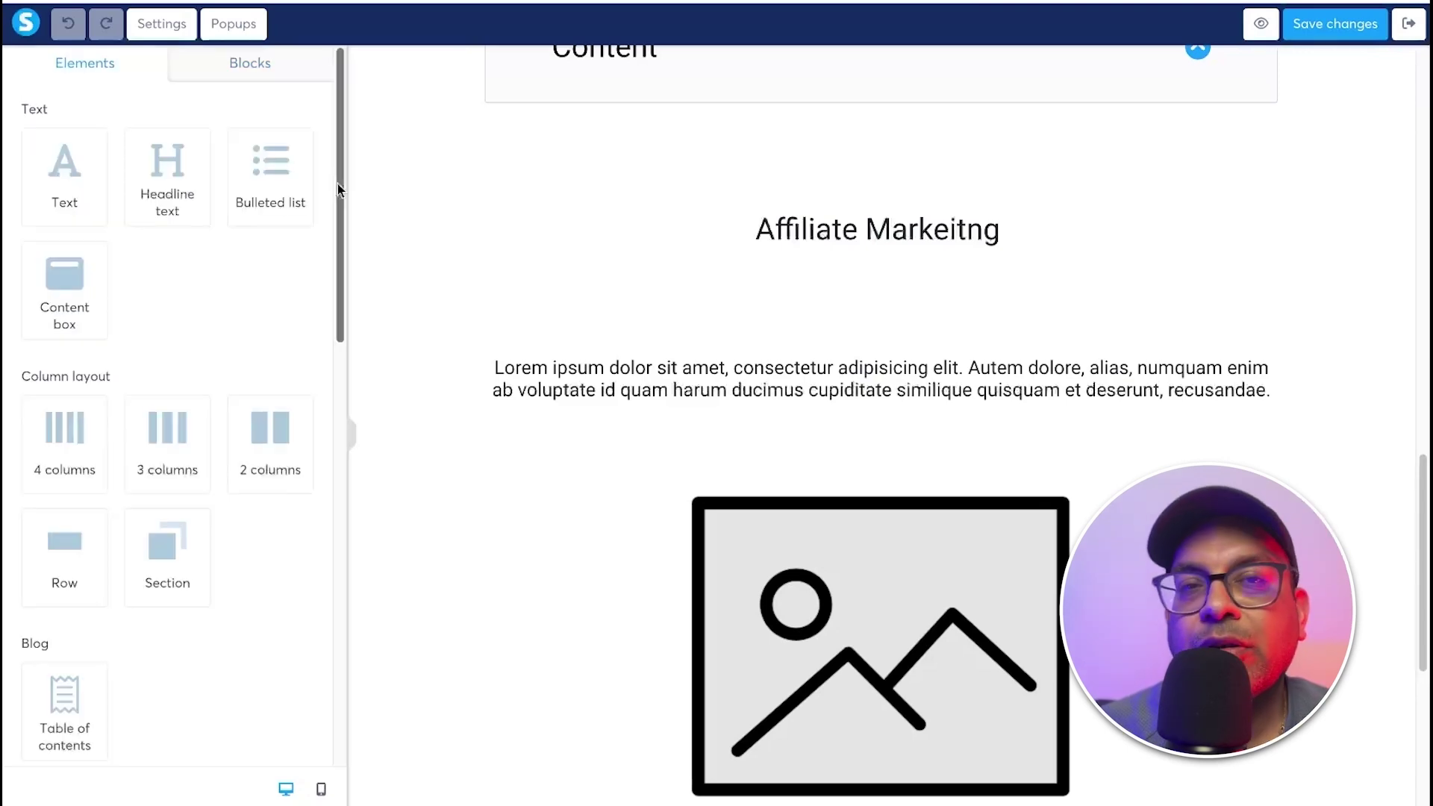
# Step: Place a YouTube video under the image as a Direct link with Auto play Off
pyautogui.moveTo(337, 191); pyautogui.dragTo(337, 212)
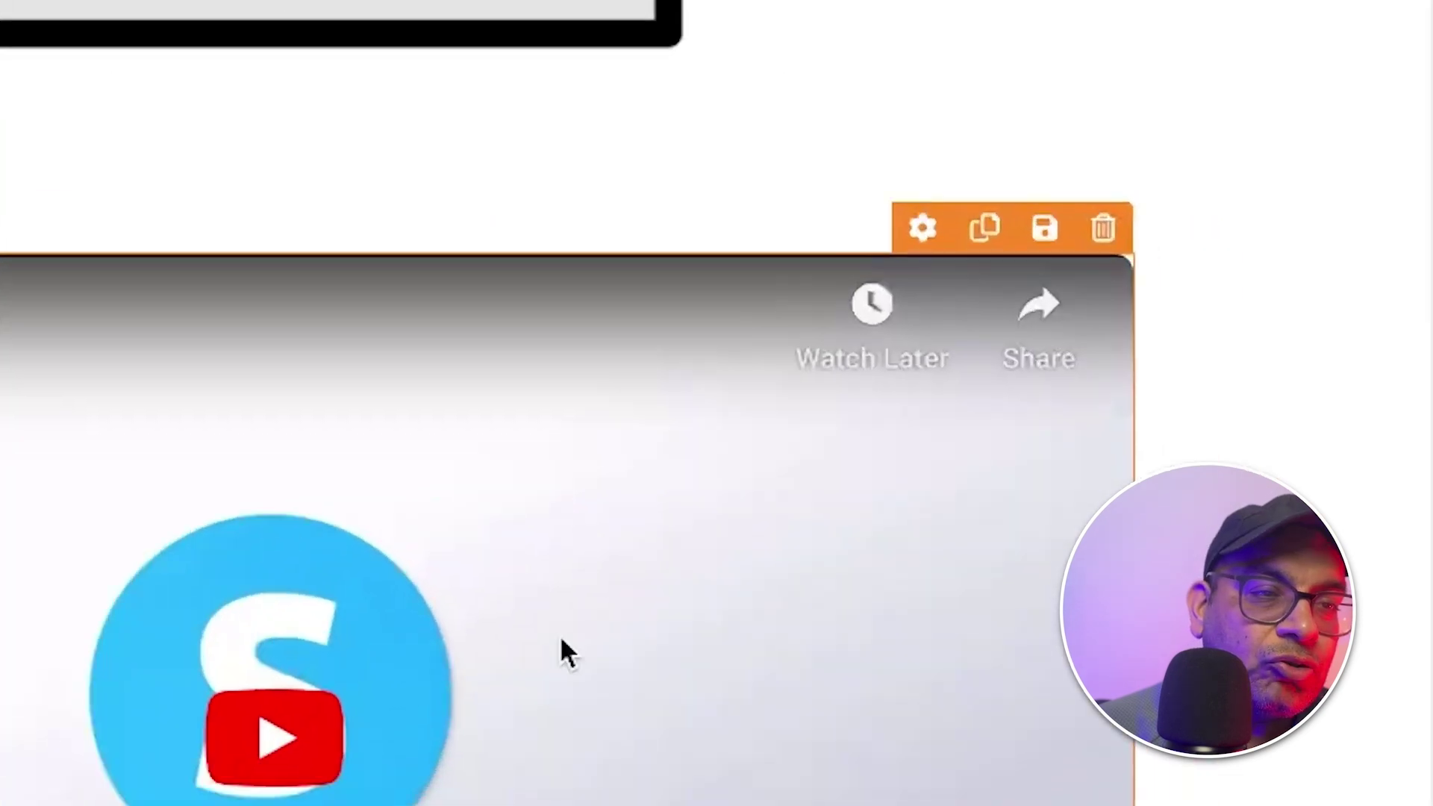
pyautogui.moveTo(921, 230)
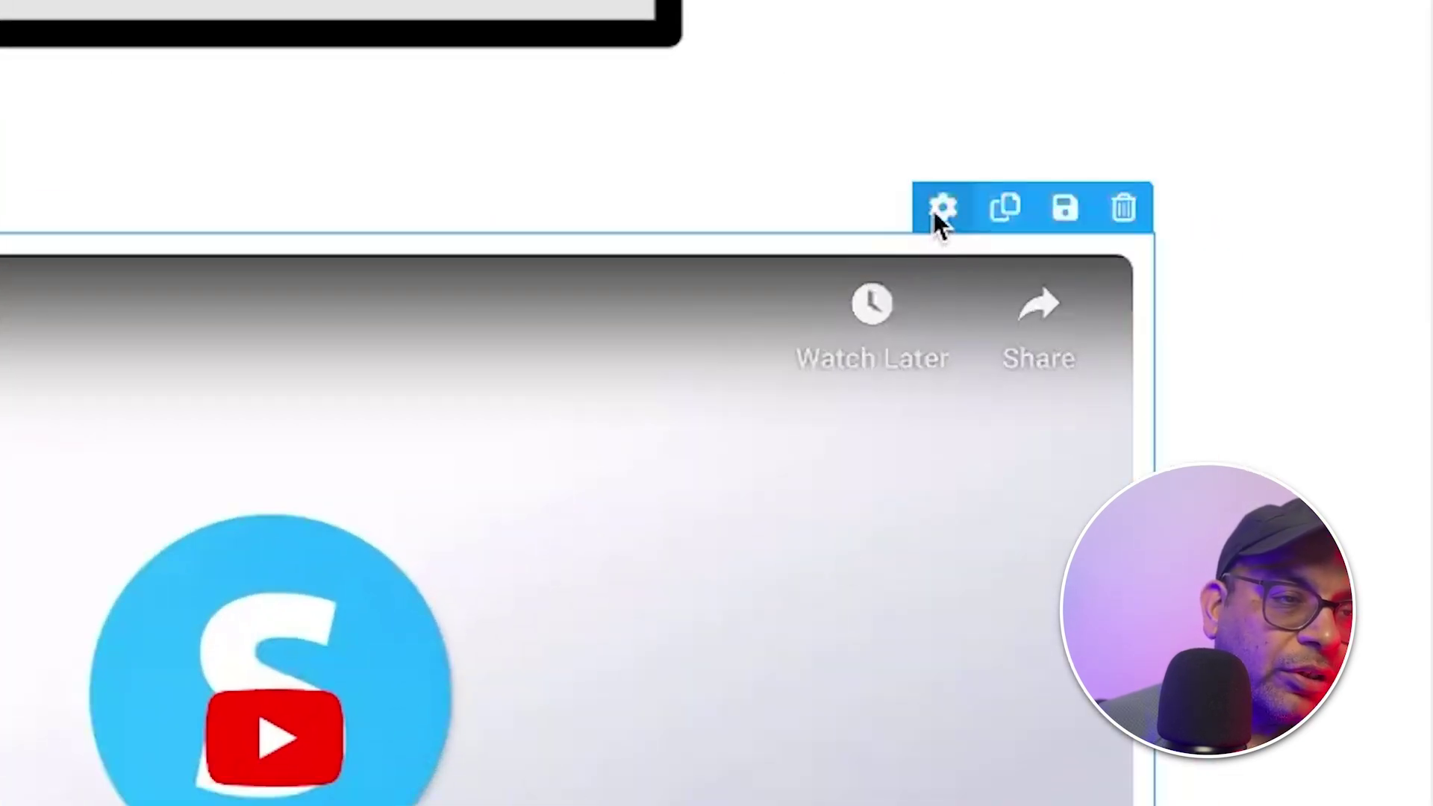
pyautogui.click(939, 211)
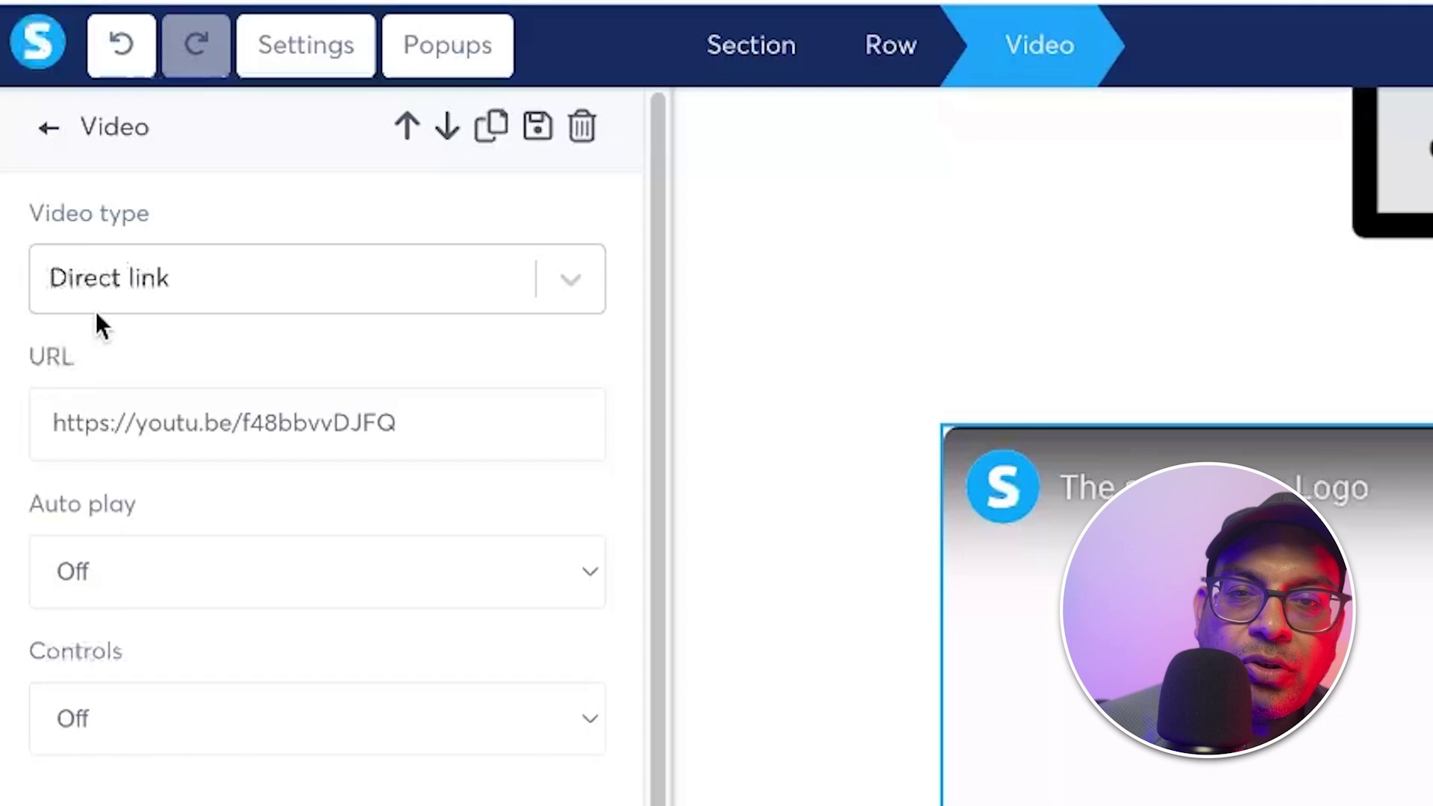
pyautogui.click(567, 281)
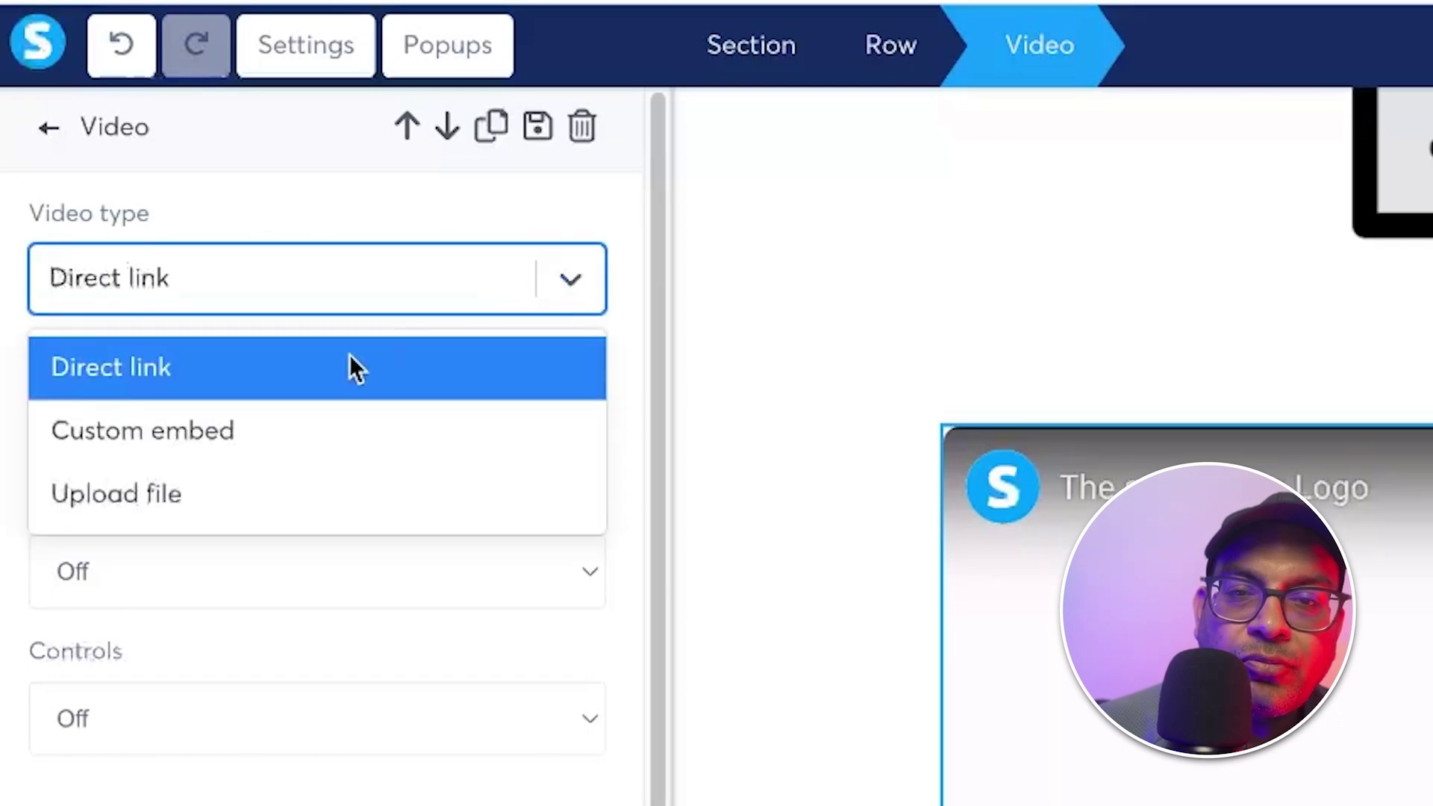
pyautogui.click(263, 272)
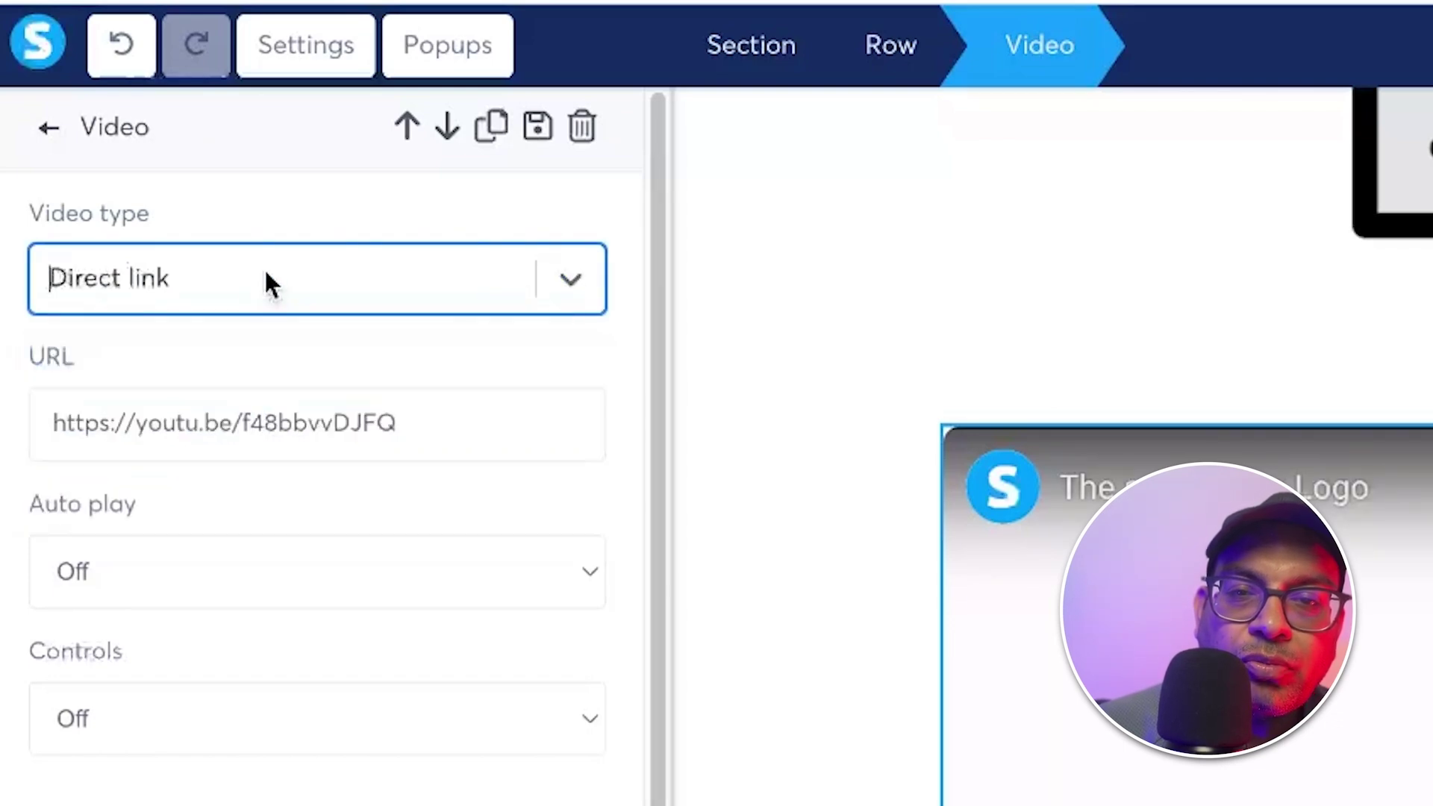
pyautogui.moveTo(426, 423); pyautogui.dragTo(138, 423)
pyautogui.click(178, 422)
pyautogui.click(161, 575)
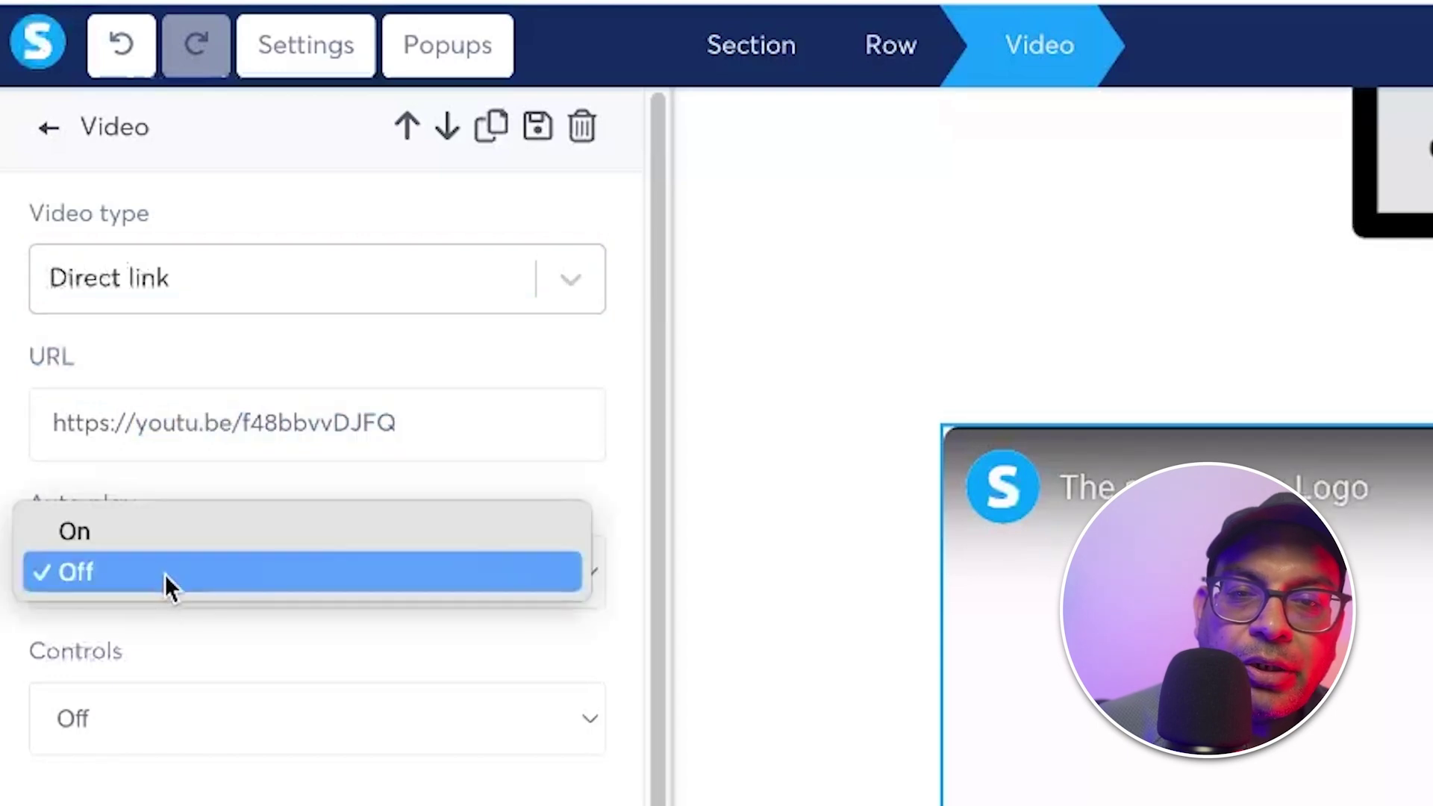
pyautogui.scroll(-5, 185, 330)
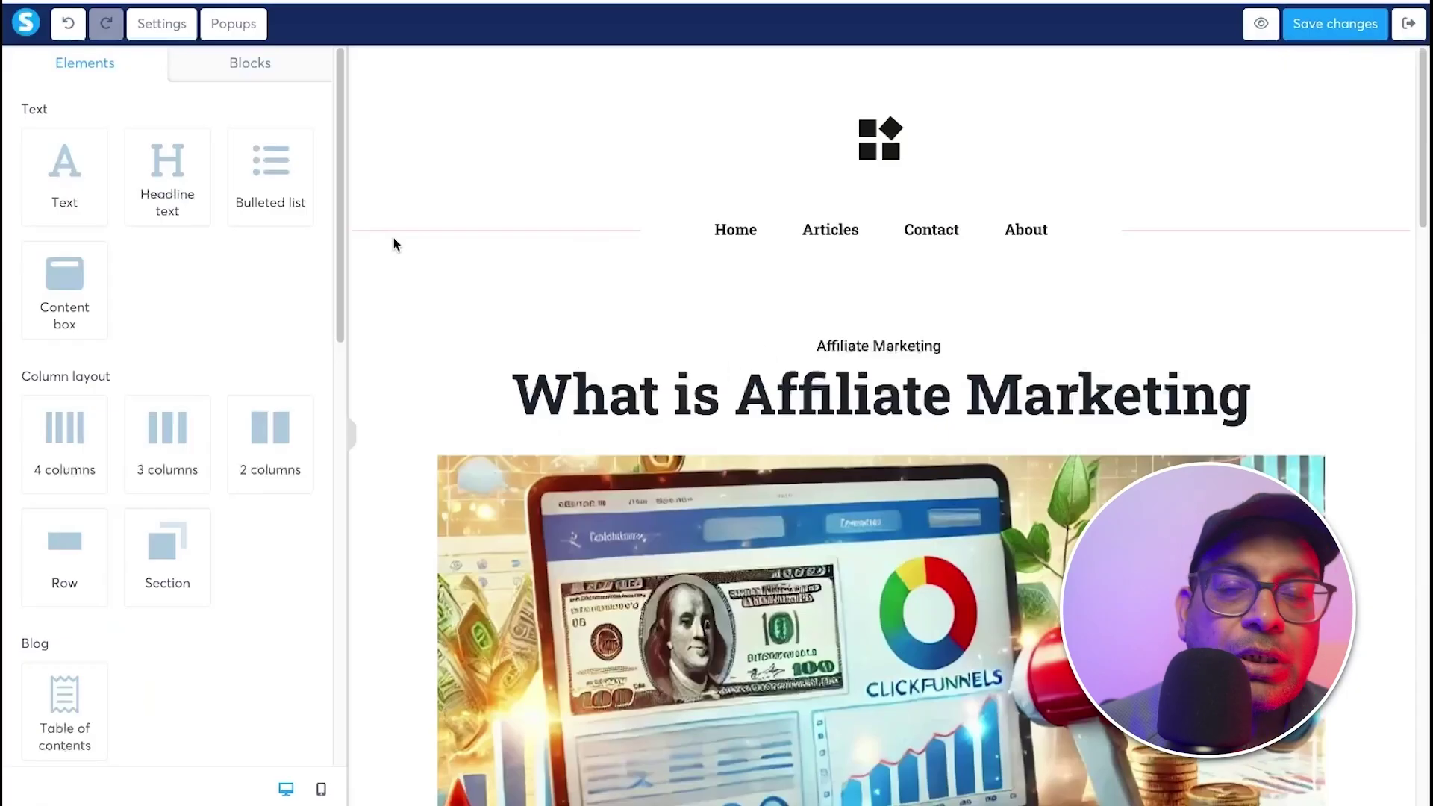